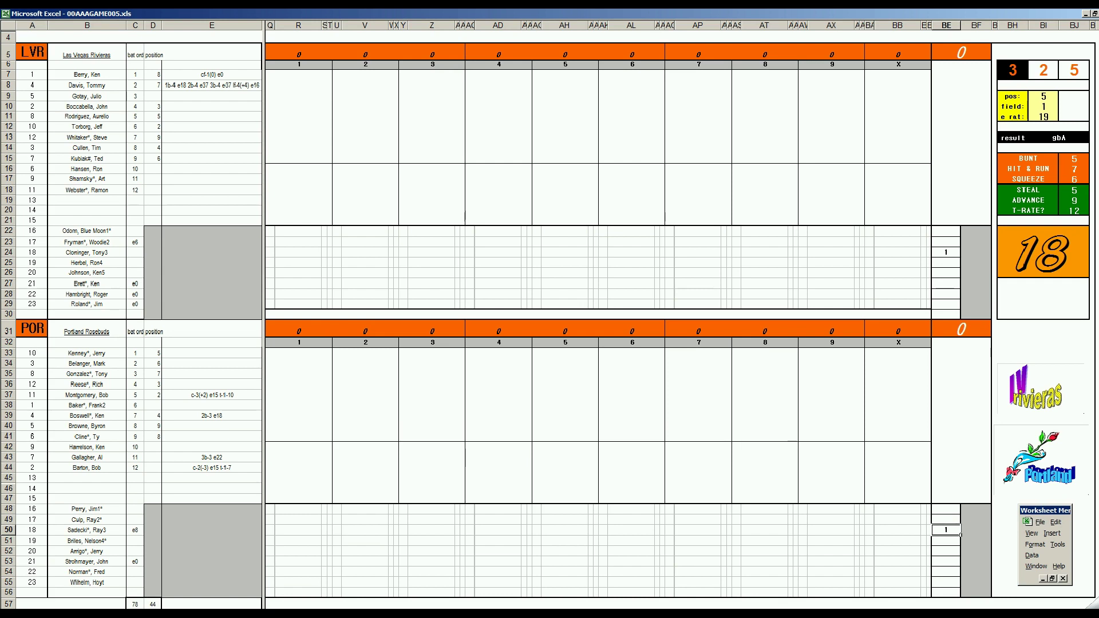
Step: In the 1980 season stats workbook, review the Portland, Las Vegas, Arizona and Colorado NL Mountain standings rows
left_click(172, 615)
left_click(172, 606)
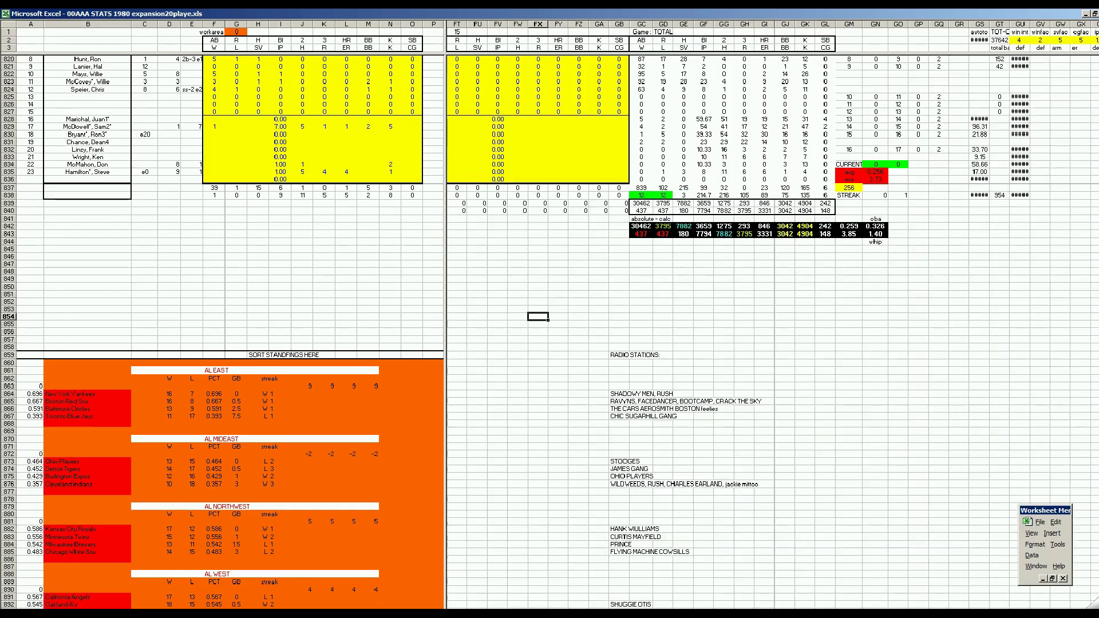
key("ctrl+Page_Down")
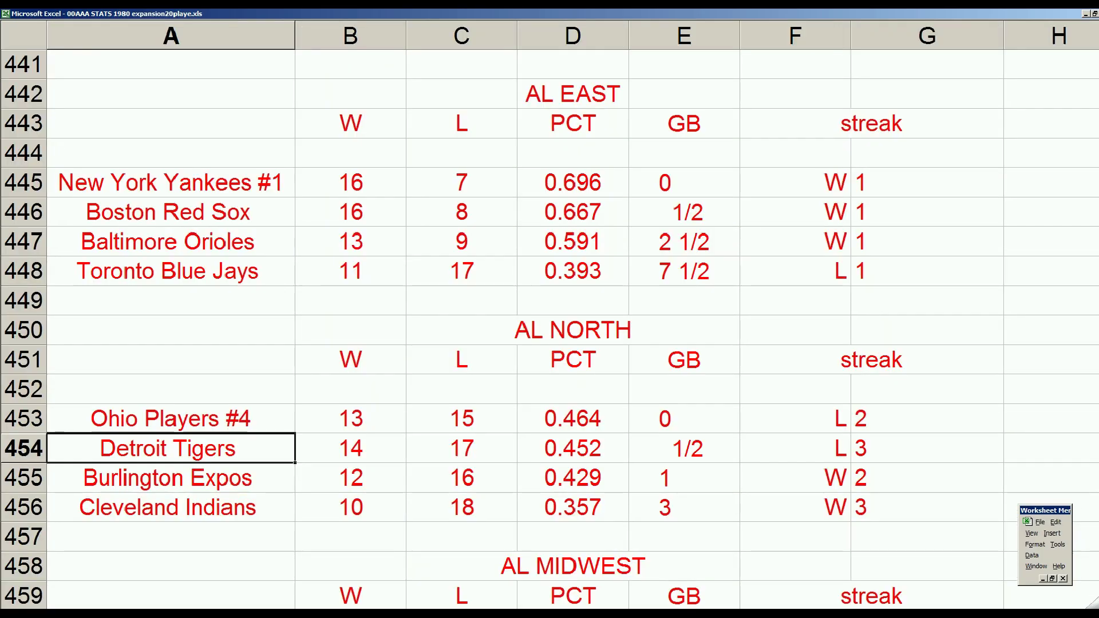
key("Right")
key("Right")
key("Right")
key("Right")
key("Right")
key("Right")
key("Right")
key("Right")
key("Right")
key("Right")
key("Right")
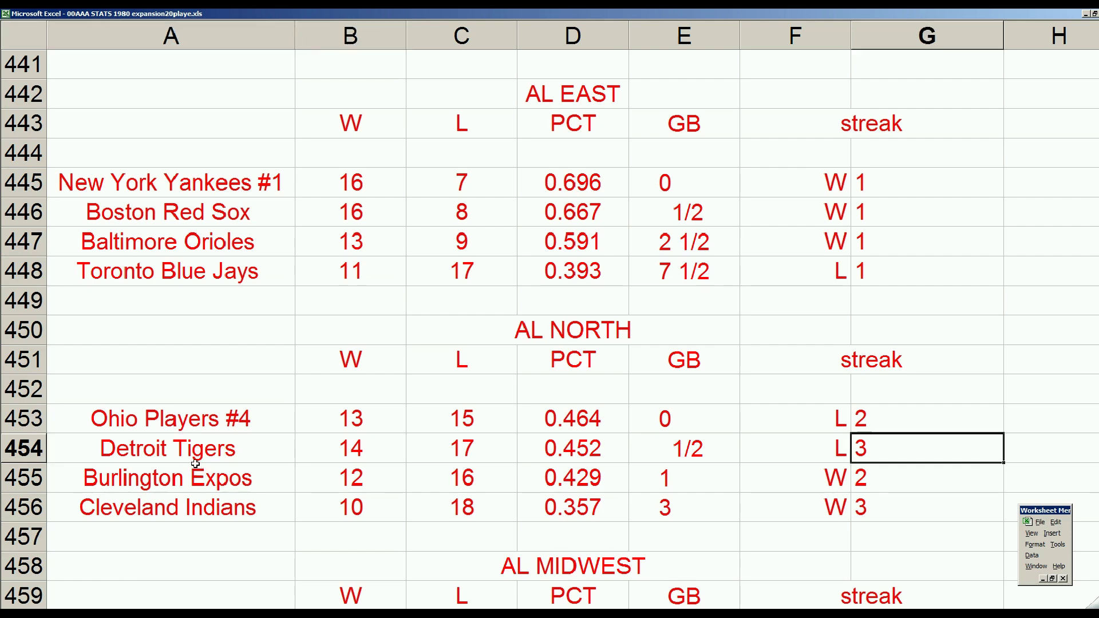
key("Right")
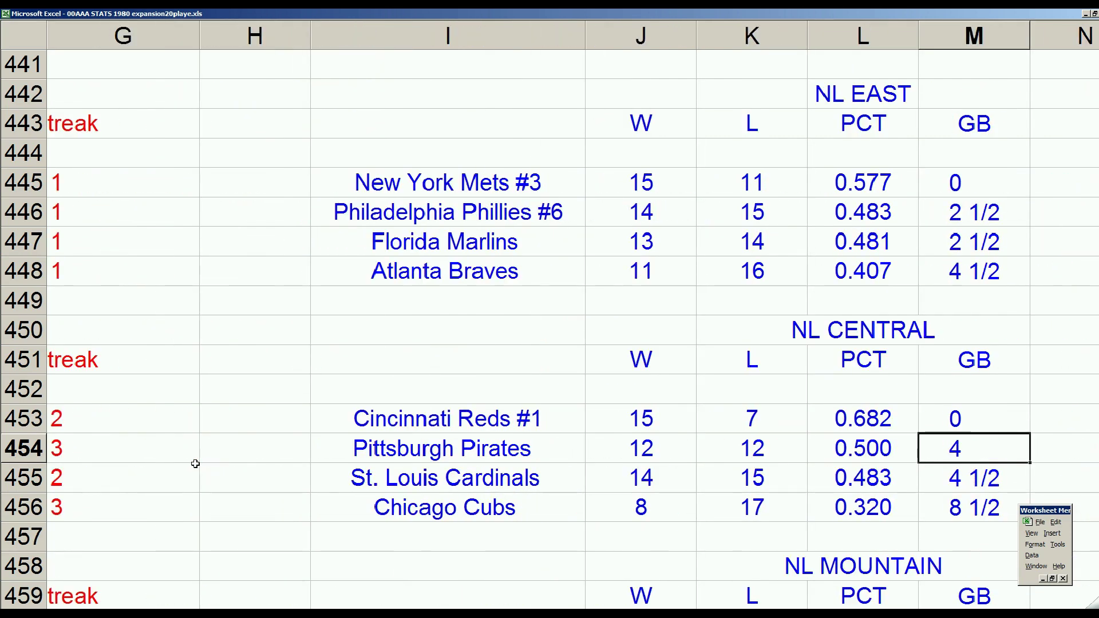
key("Down")
key("Down")
key("Down")
key("Down")
key("Down")
key("Down")
key("Down")
key("Down")
key("Down")
key("Down")
key("Down")
key("Down")
key("Down")
key("Down")
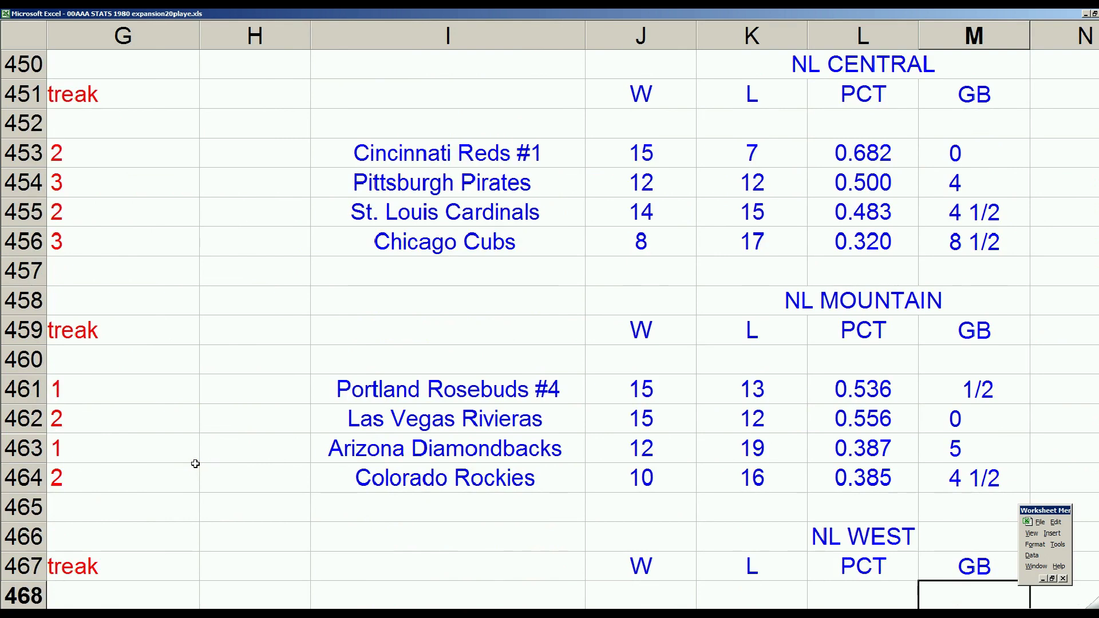
left_click(436, 393)
left_click(460, 417)
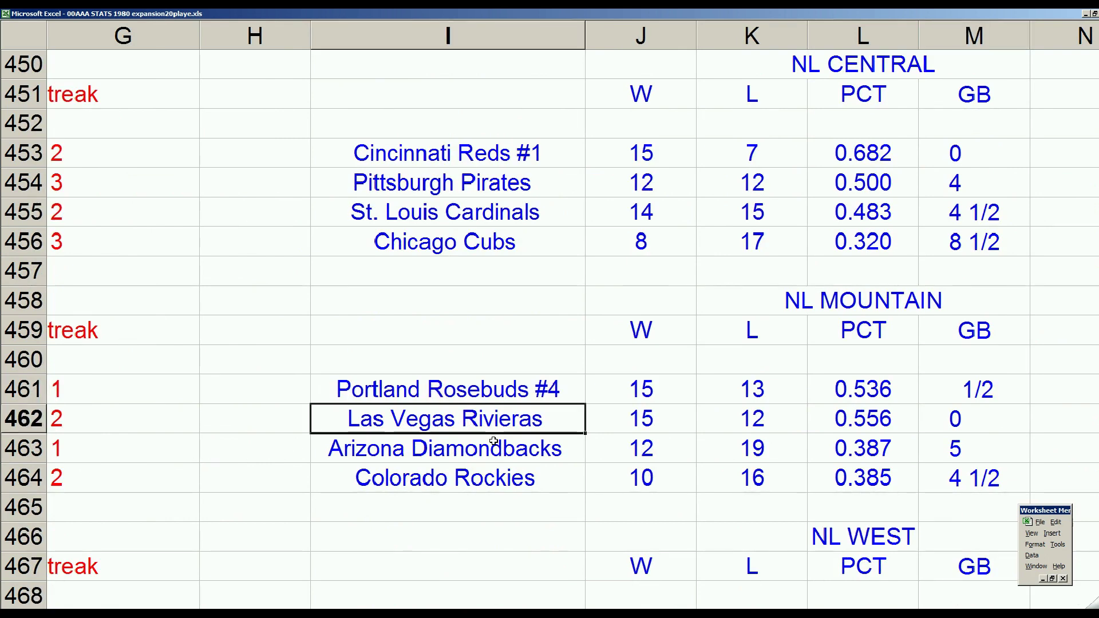
left_click(478, 452)
left_click(480, 477)
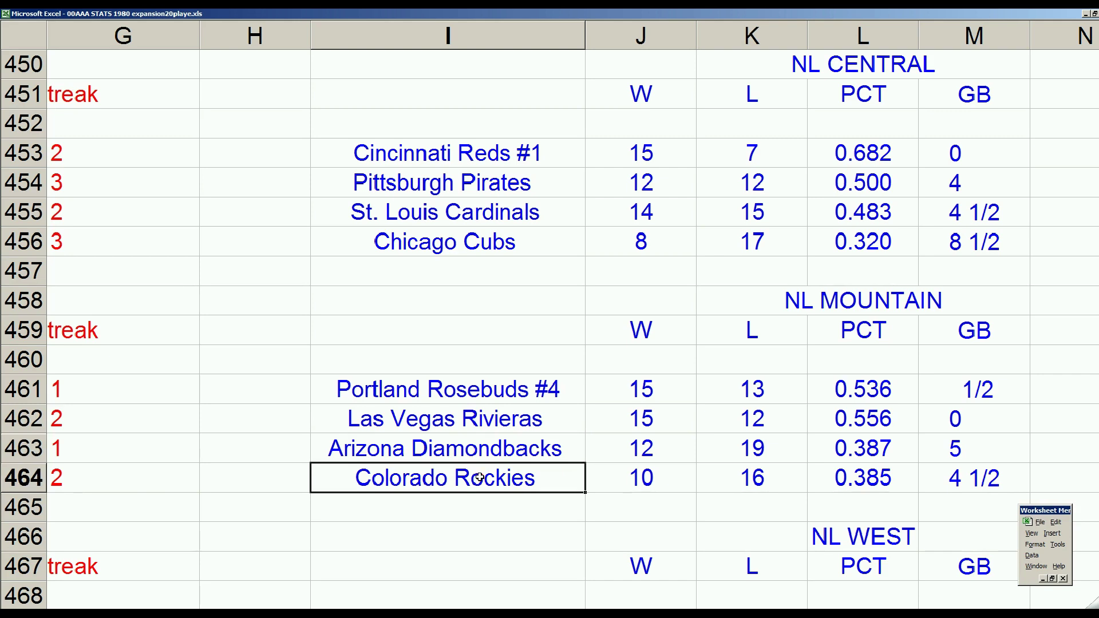
left_click(535, 423)
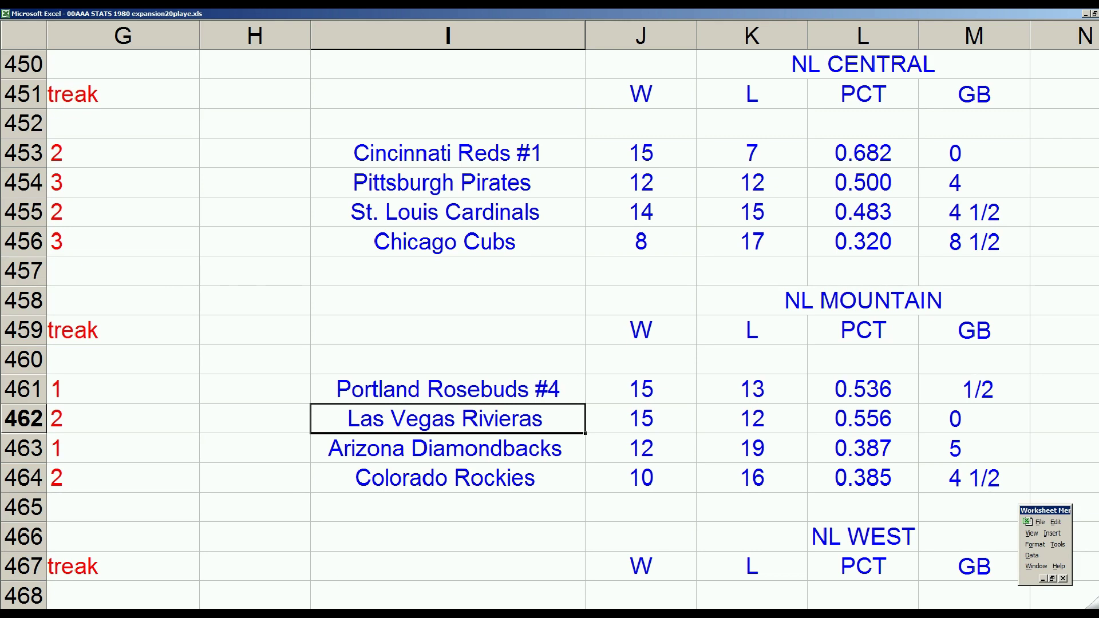
Step: On the Game 5 scoresheet, review both lineups and benches, then select inning markers BE24 and BE50
left_click(189, 595)
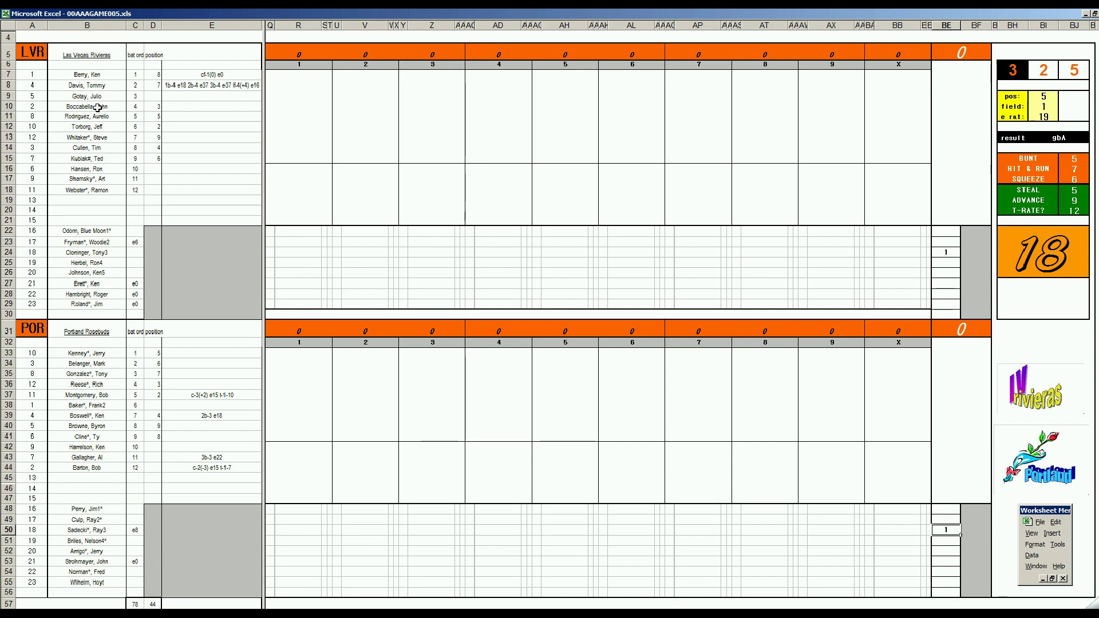
left_click(103, 74)
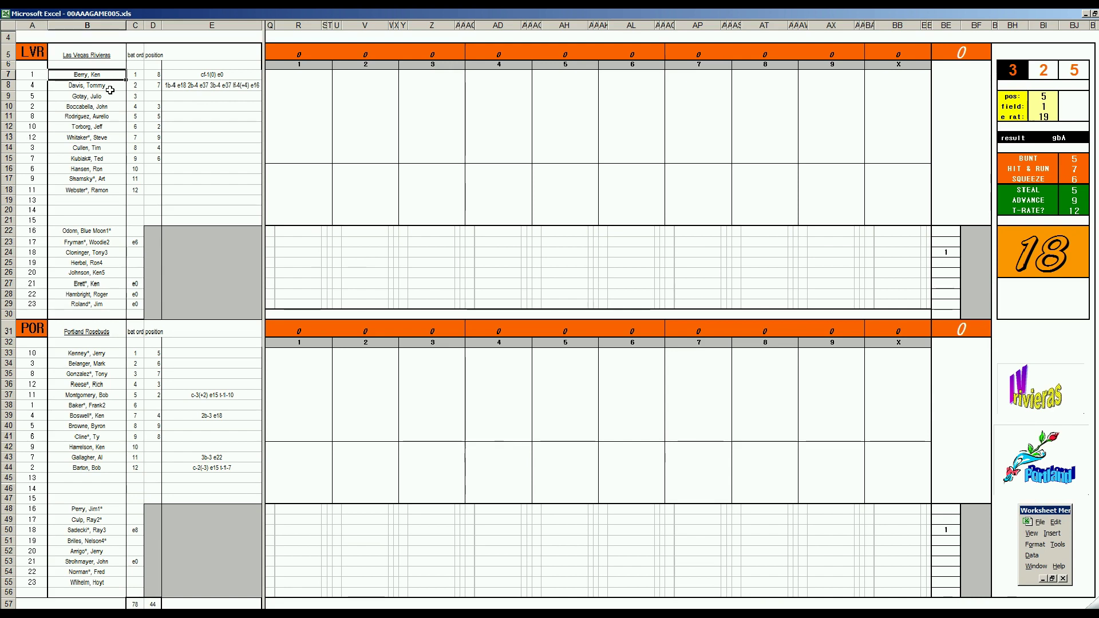
left_click(112, 89)
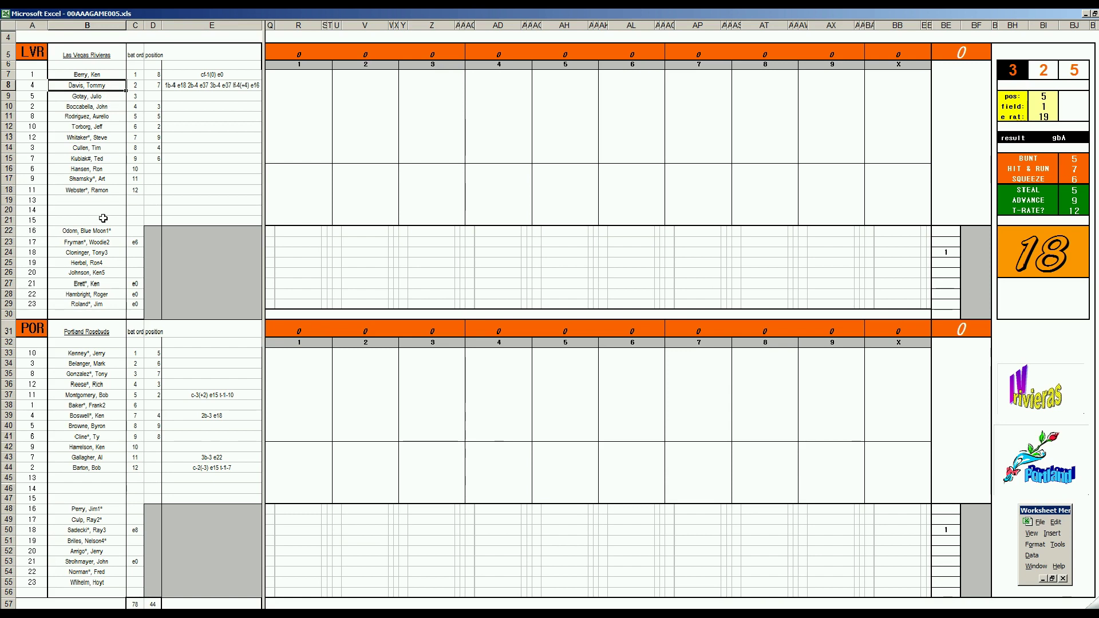
left_click(112, 240)
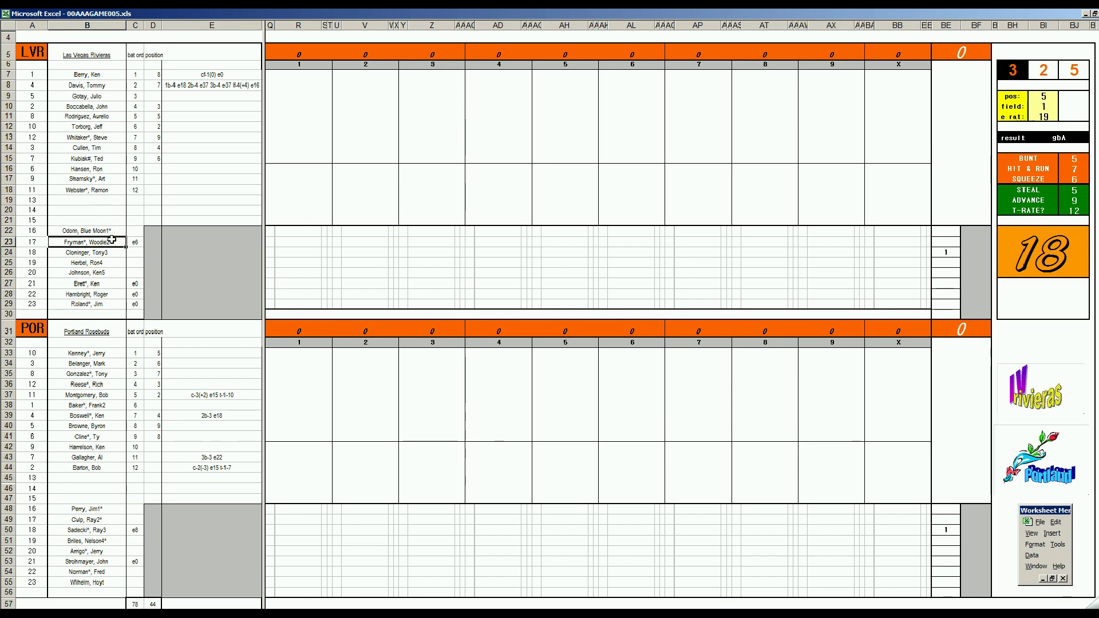
left_click(115, 307)
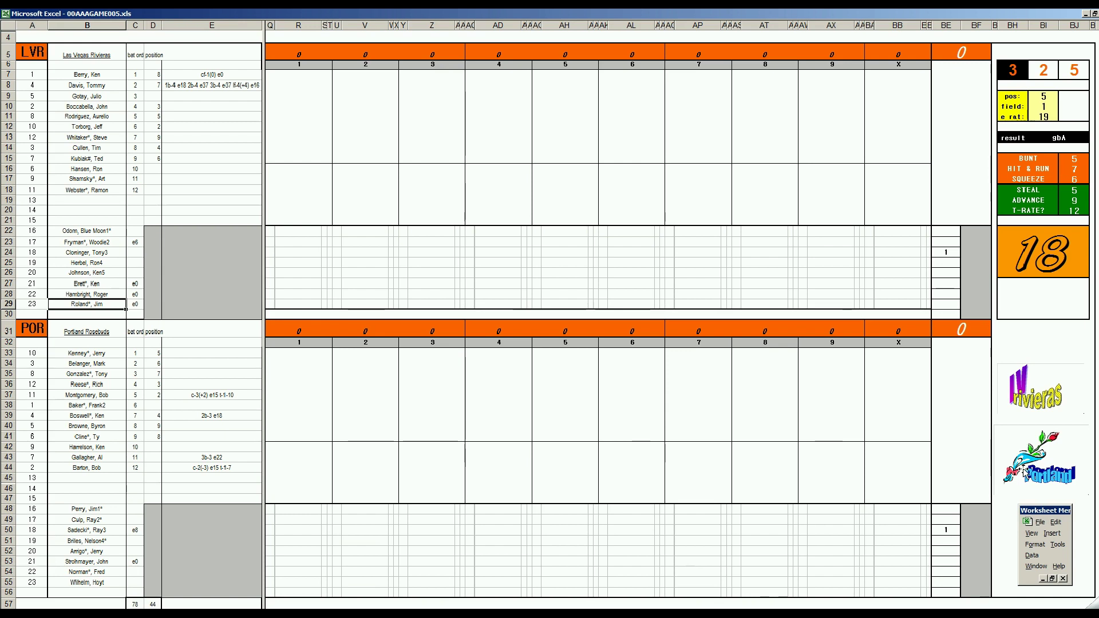
left_click(111, 507)
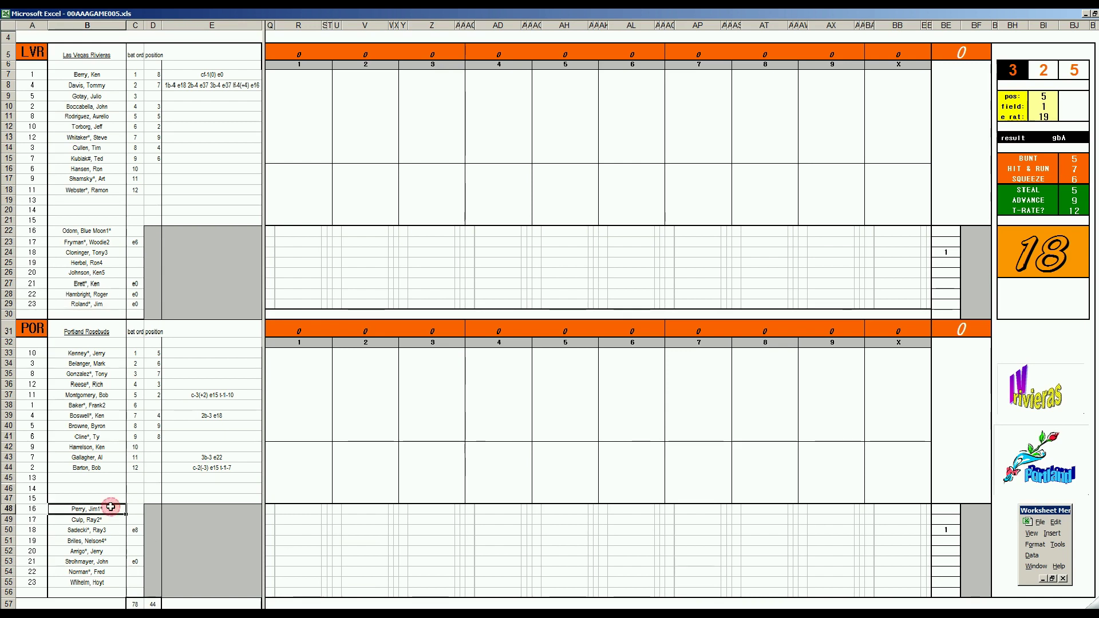
left_click(122, 387)
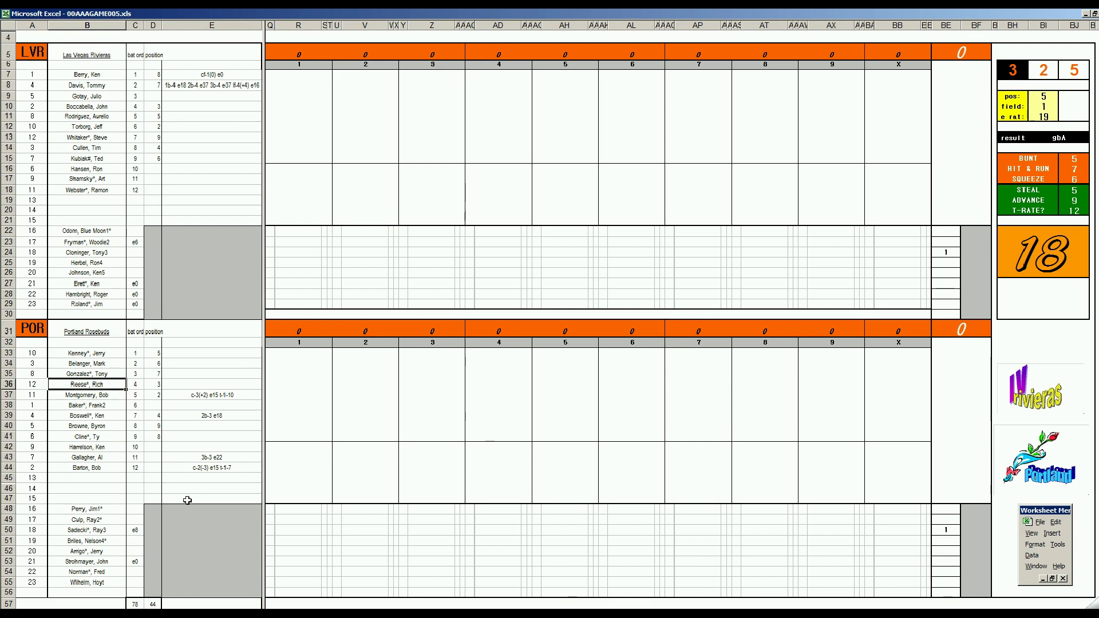
left_click(98, 513)
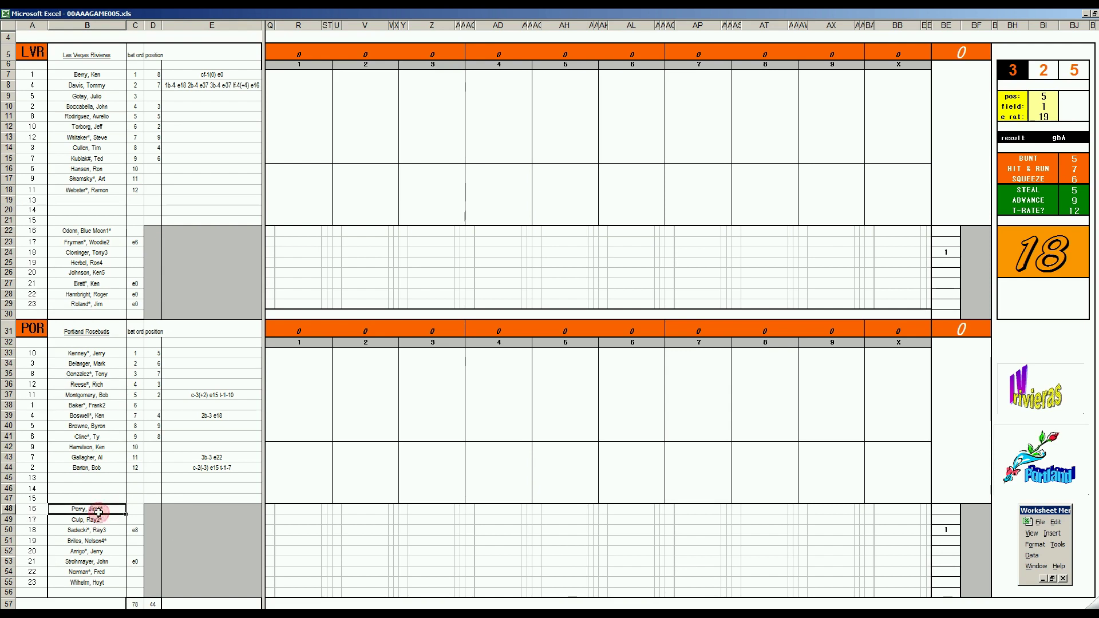
left_click(95, 385)
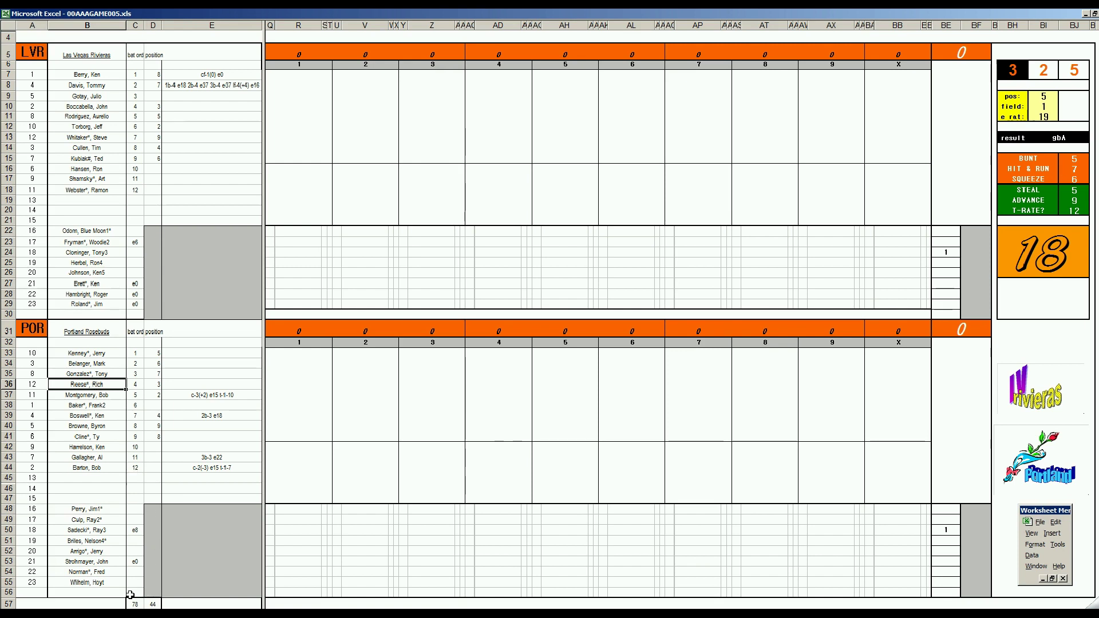
left_click(114, 585)
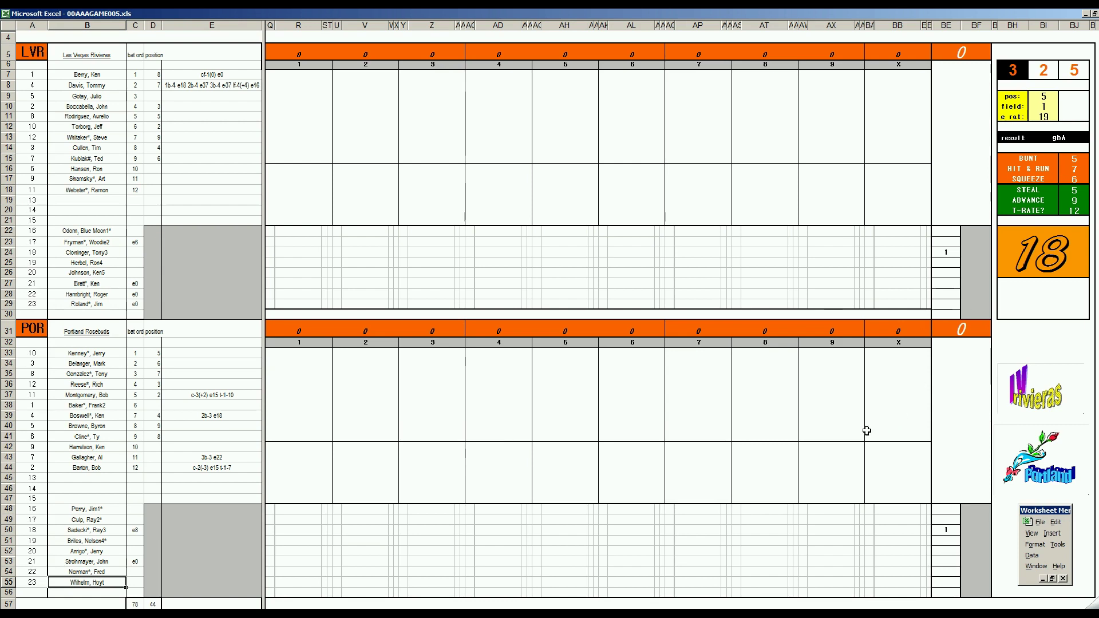
left_click(953, 253)
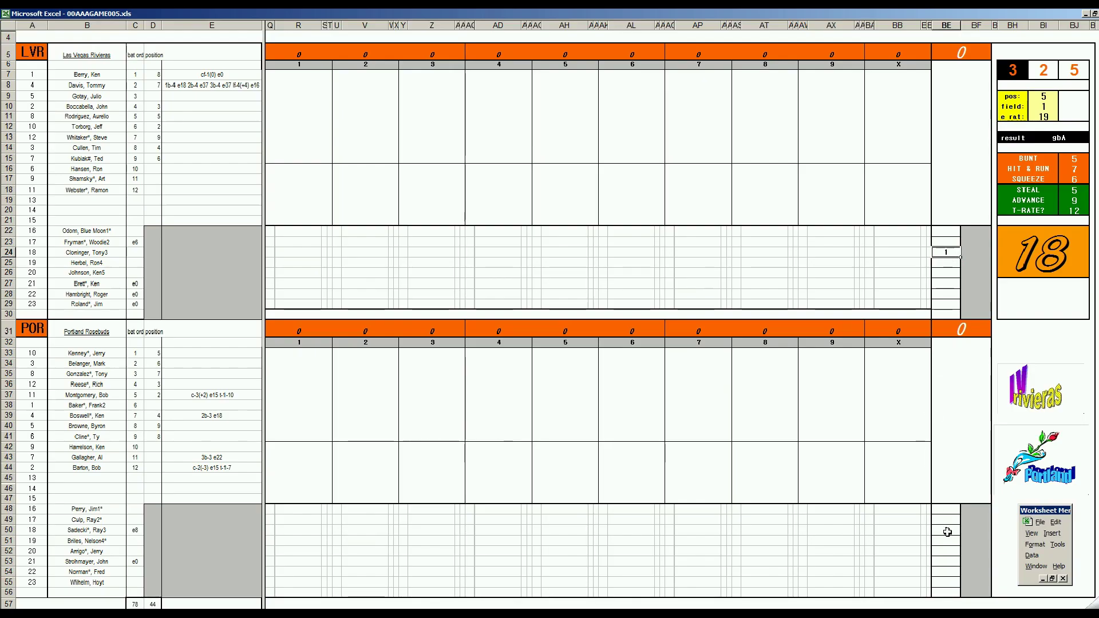
left_click(947, 532)
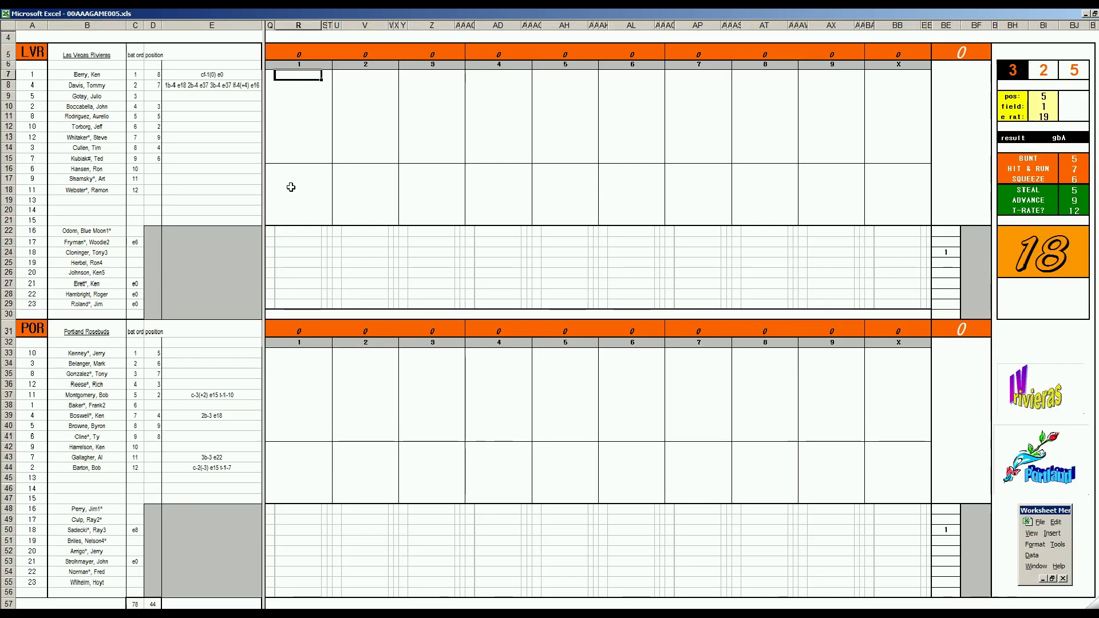
Step: Record Las Vegas's first inning as #7, 1 and #463
type("#7")
key("Return")
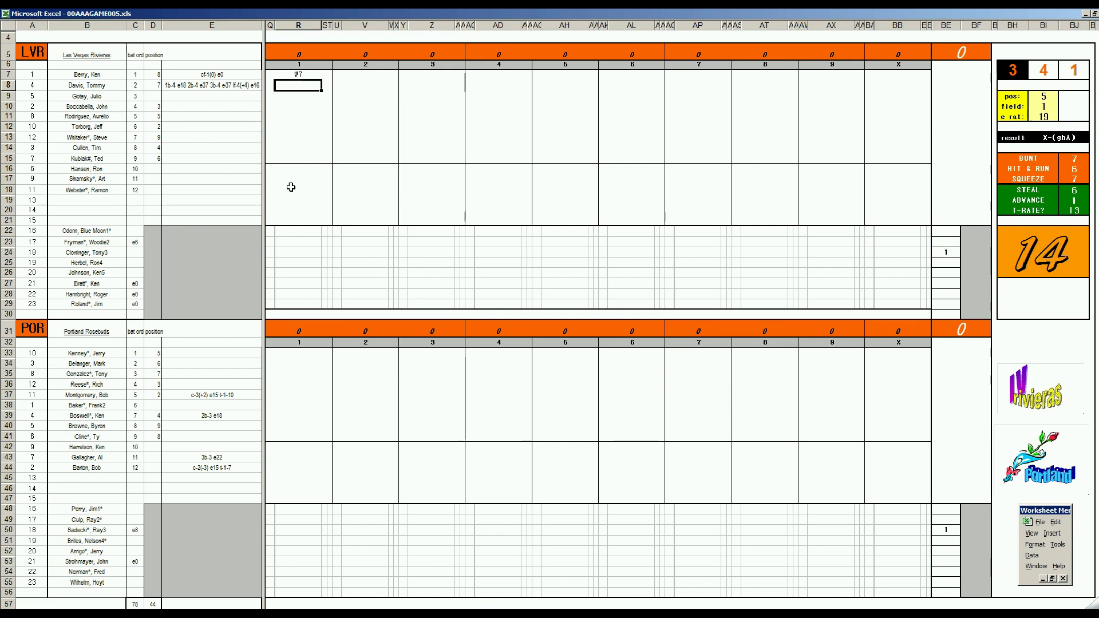
type("1")
key("Return")
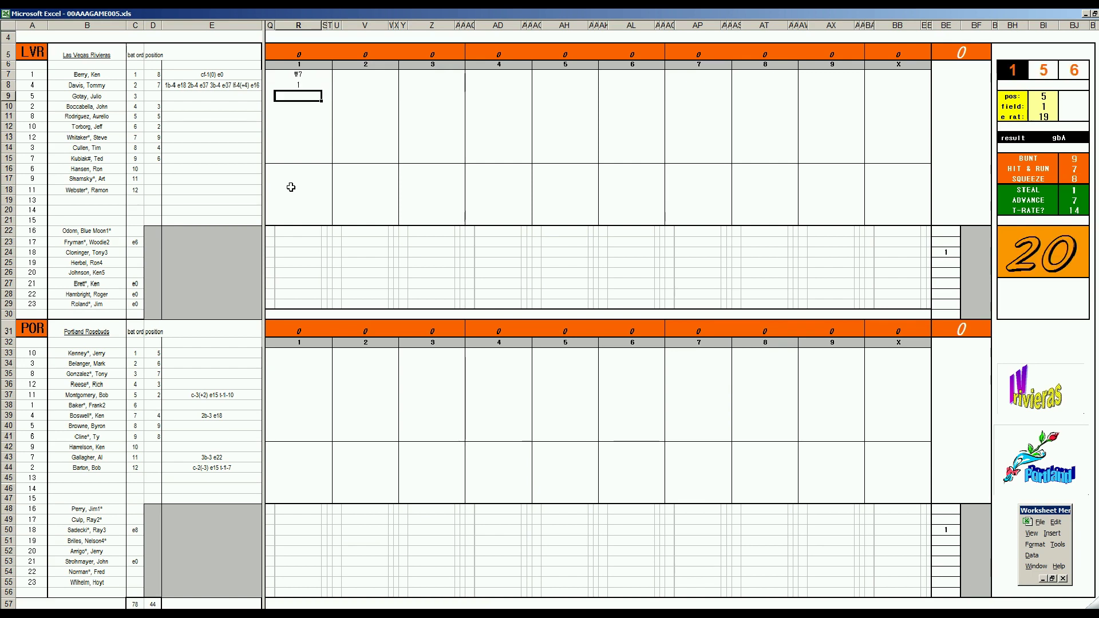
type("#463")
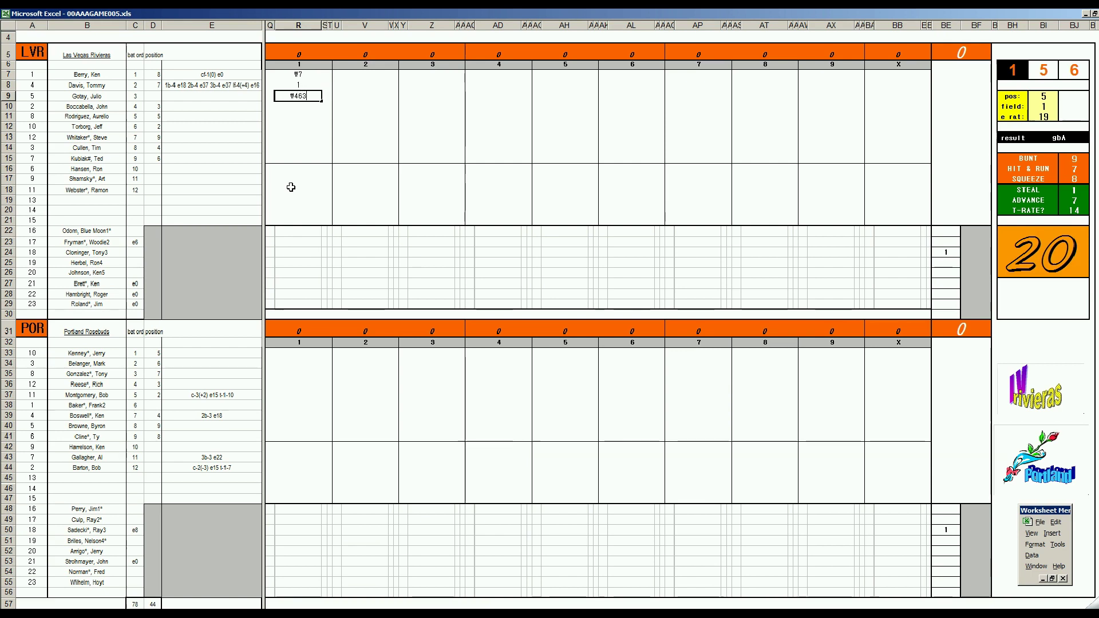
left_click(306, 356)
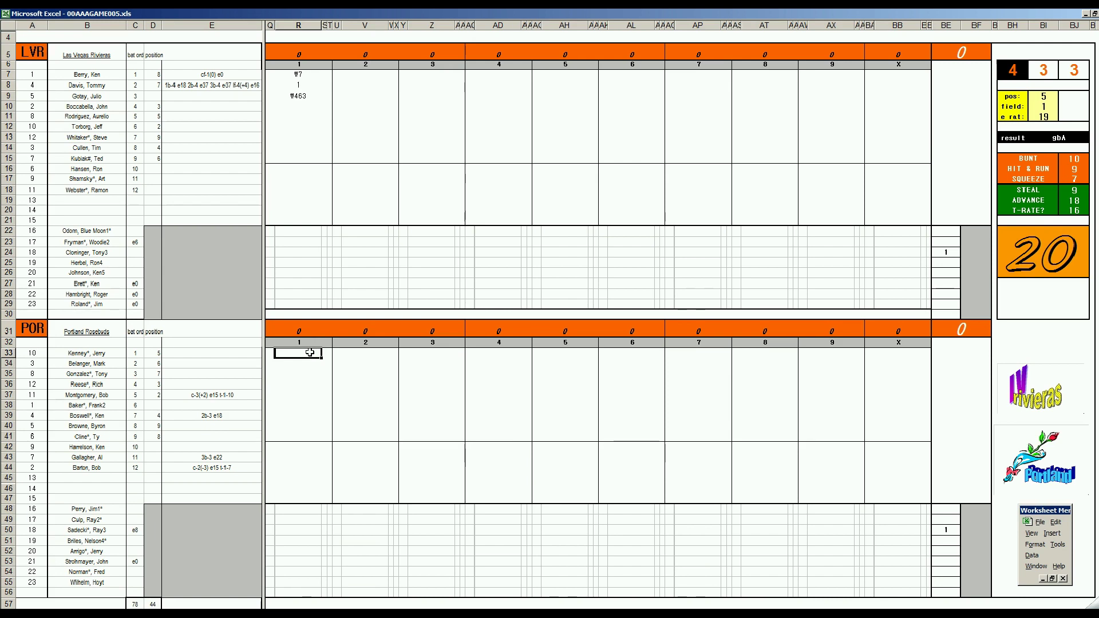
Step: Record #4 for Portland's leadoff hitter with pos 4, field 2 and e rat 6
type("#4")
key("Return")
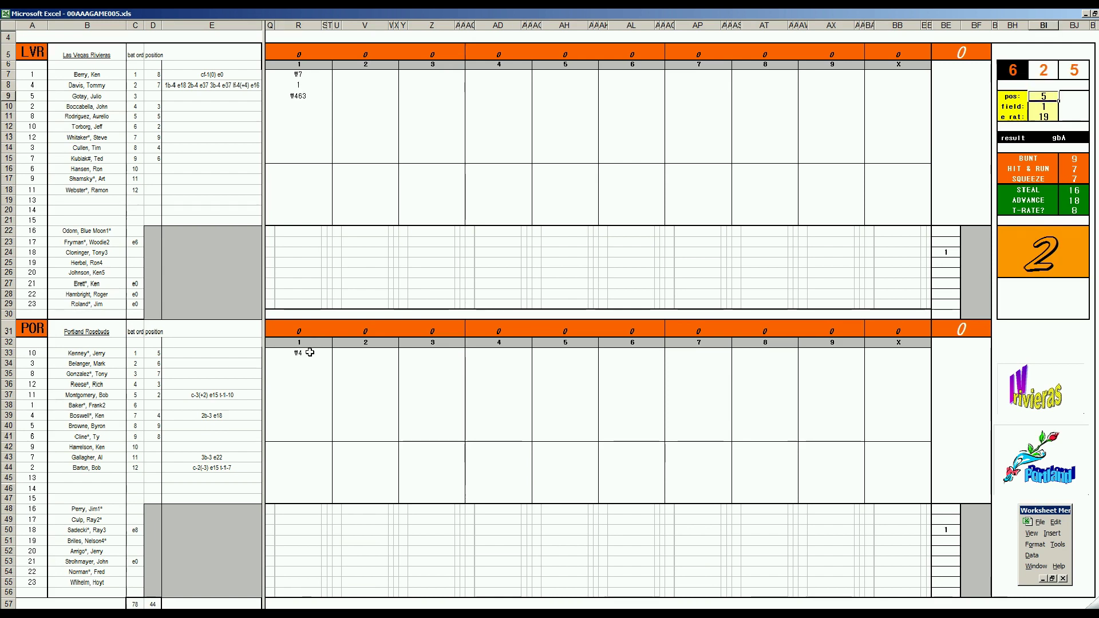
type("4")
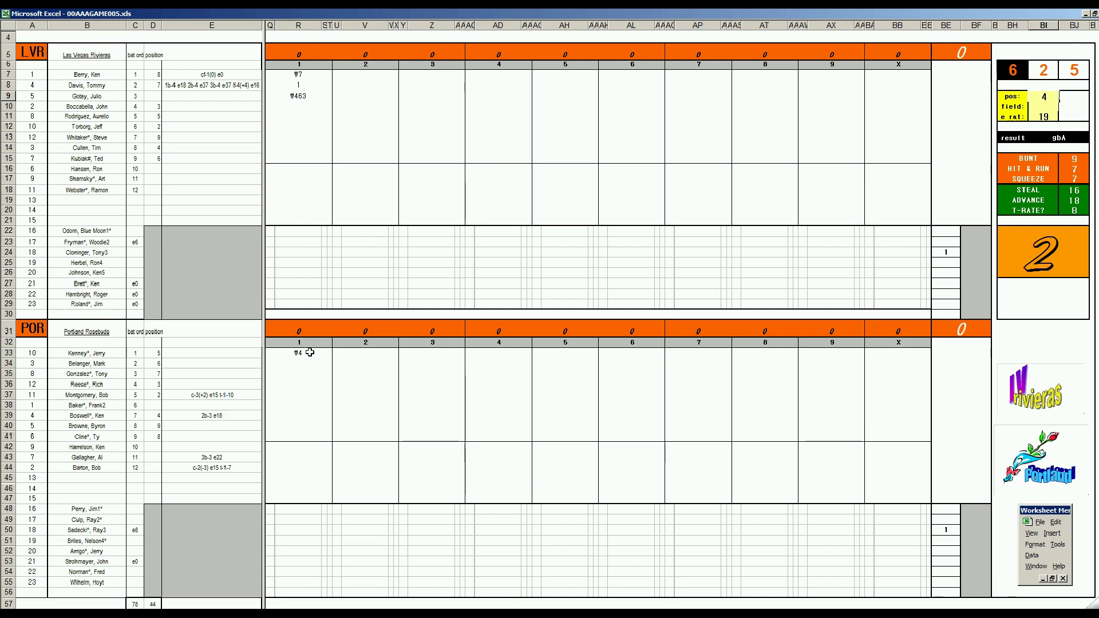
key("Return")
type("2")
key("Return")
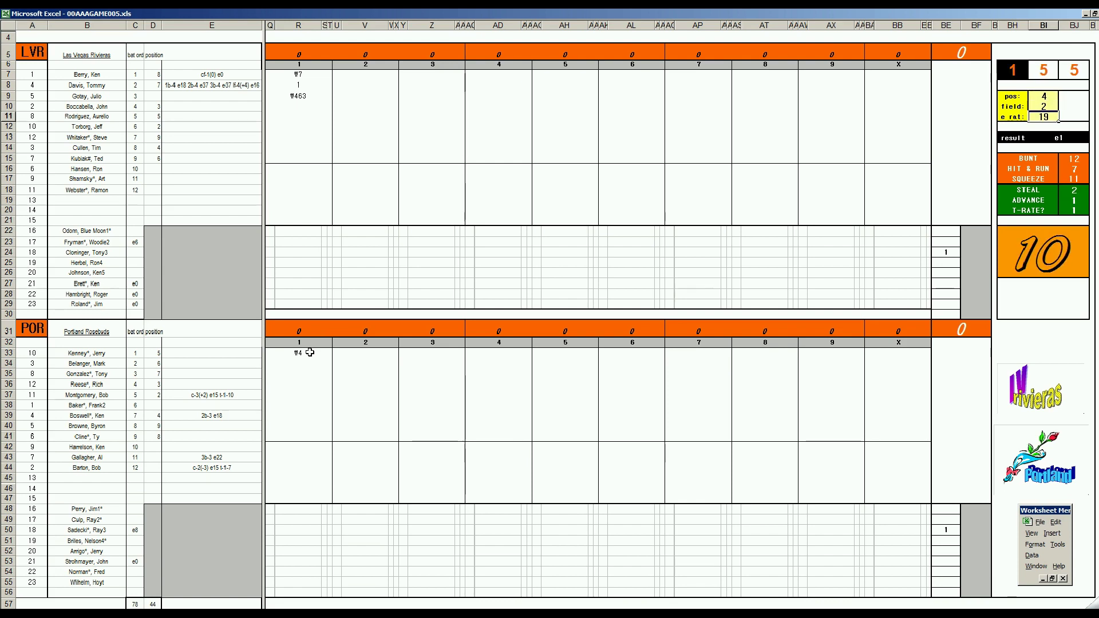
type("6")
key("Return")
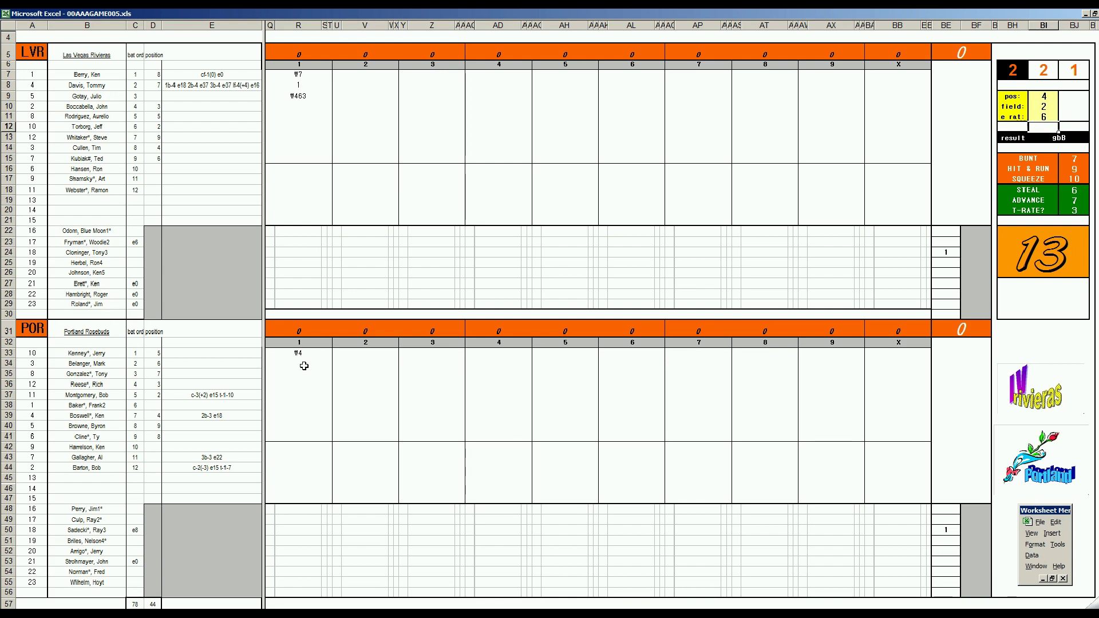
Step: Enter #43 in R34 and replace the mistaken k in R35 with #4
left_click(304, 366)
type("#43")
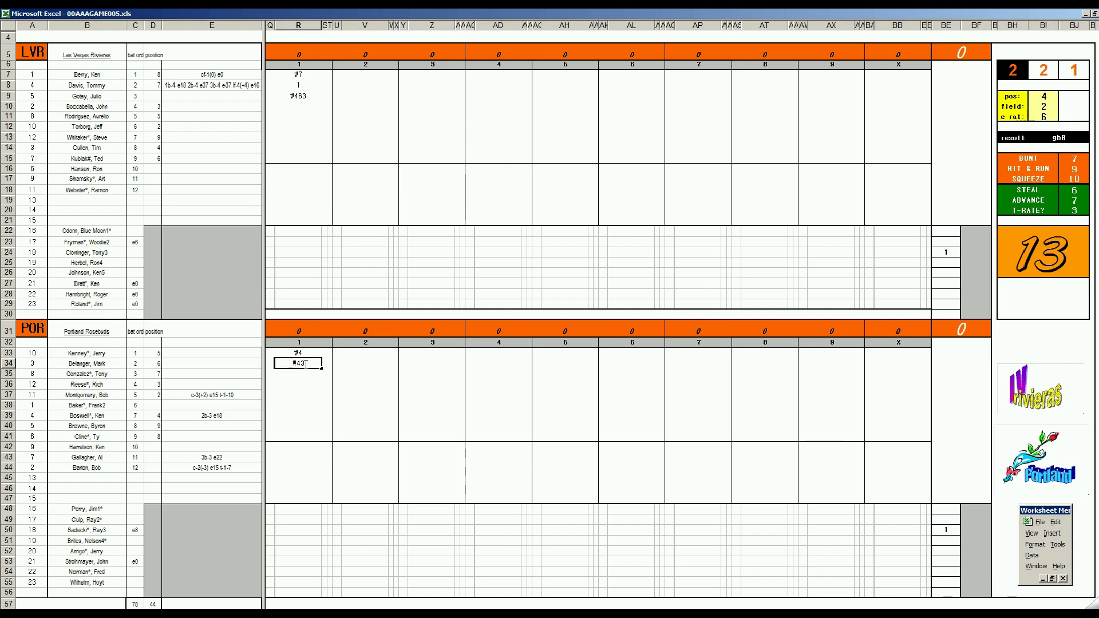
key("Return")
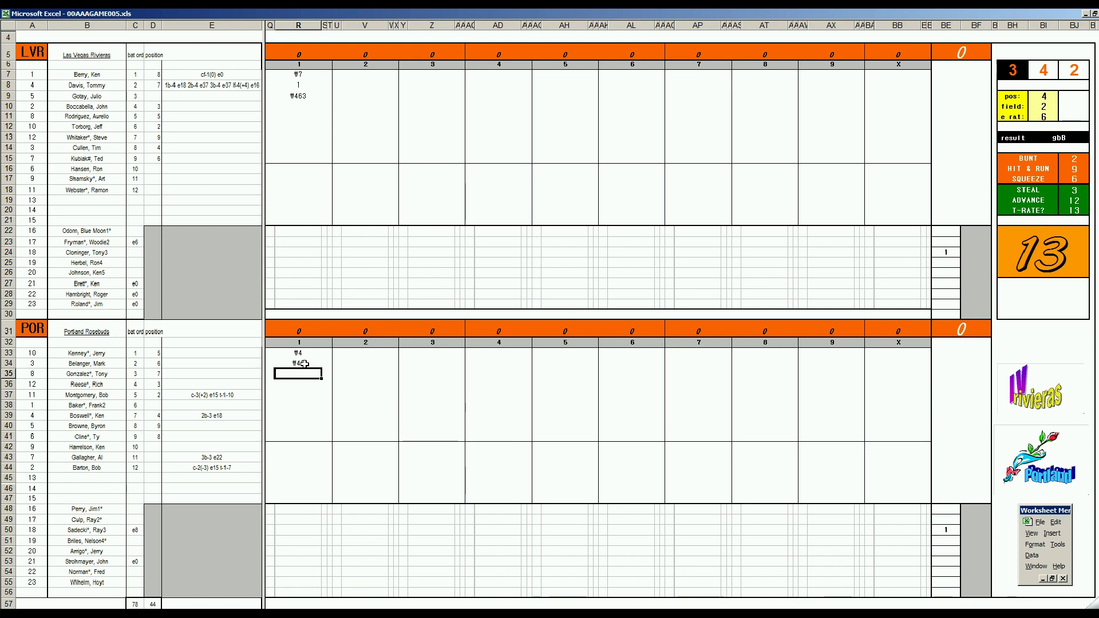
type("k")
key("BackSpace")
type("#4")
Step: Record Las Vegas's second-inning results #7 and #63, rolling new dice between them
left_click(346, 105)
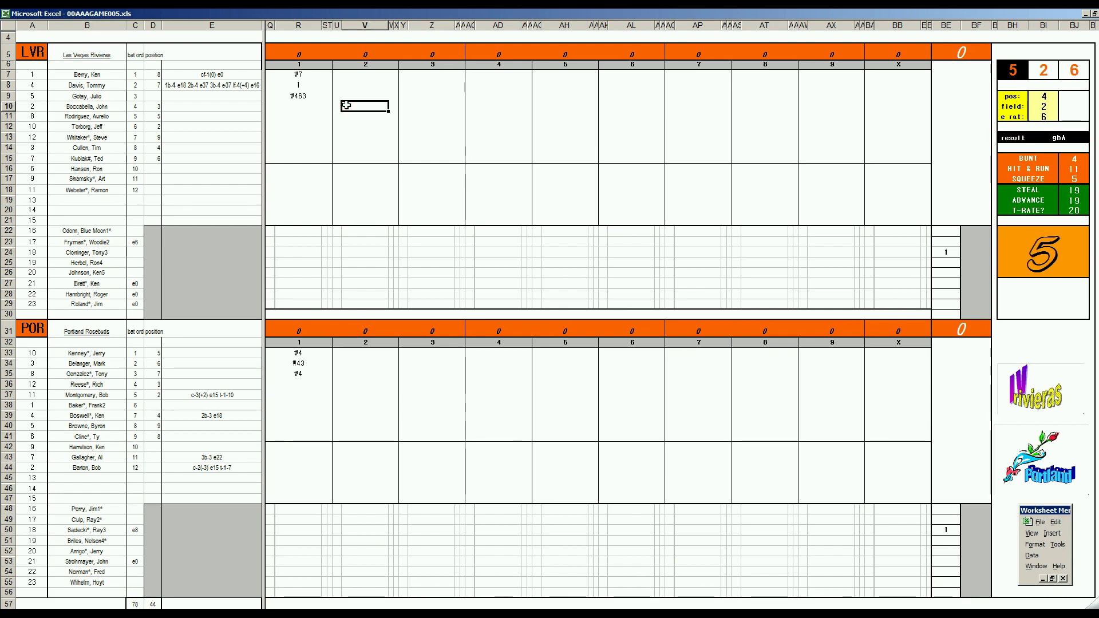
type("#7")
key("Return")
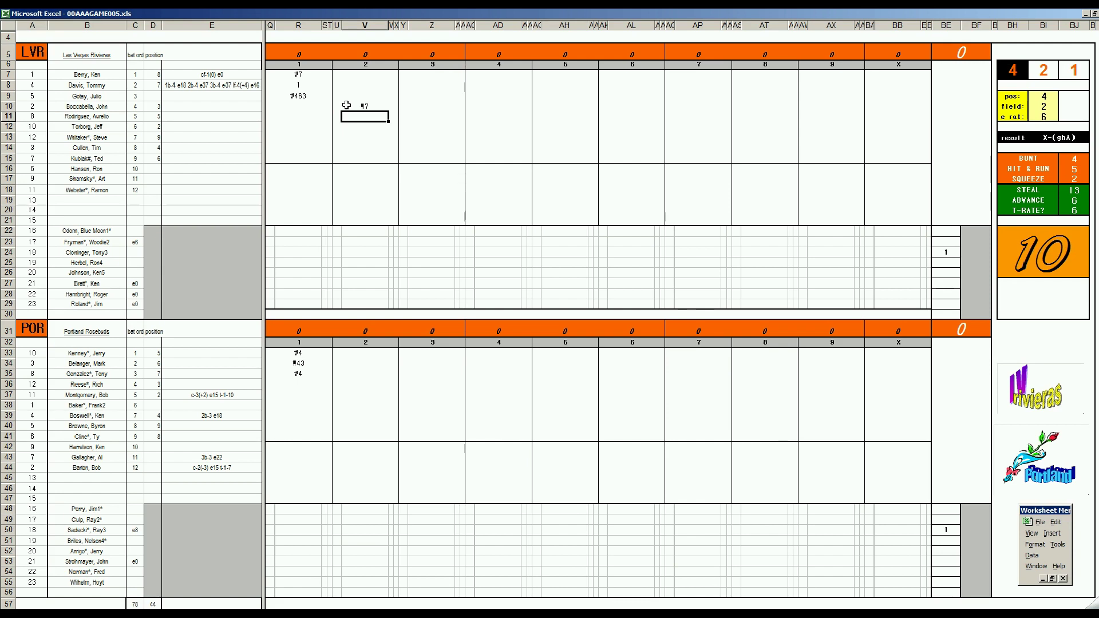
key("ctrl+r")
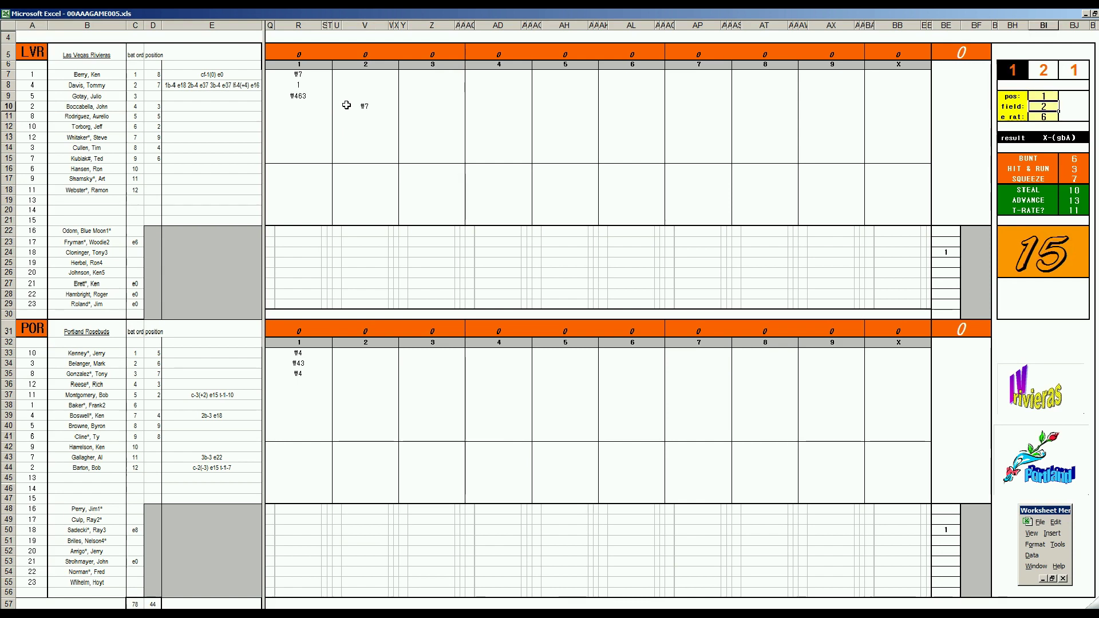
left_click(347, 105)
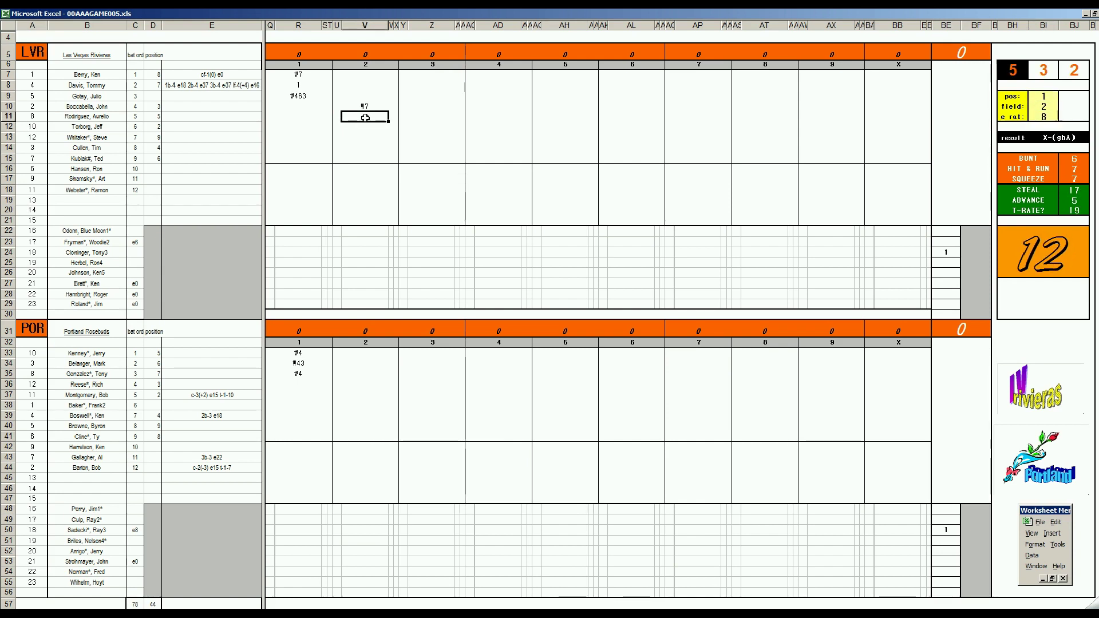
left_click_drag(354, 111, 366, 117)
type("#63")
key("Return")
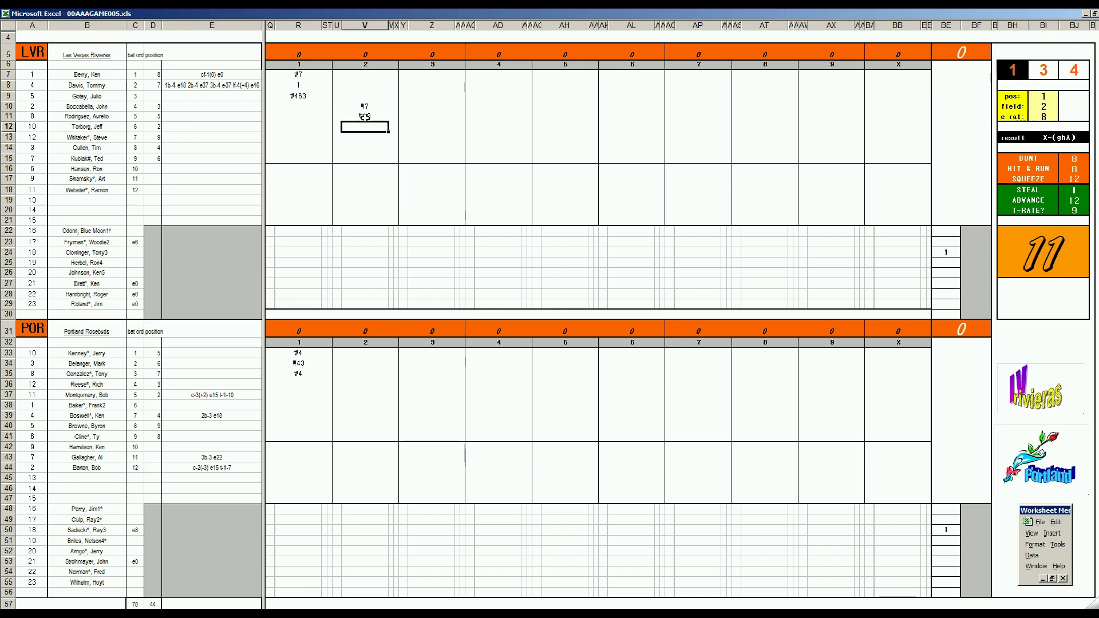
Step: Record a strikeout k for Portland's second-inning leadoff batter, with pos 6 and field 2
left_click(355, 388)
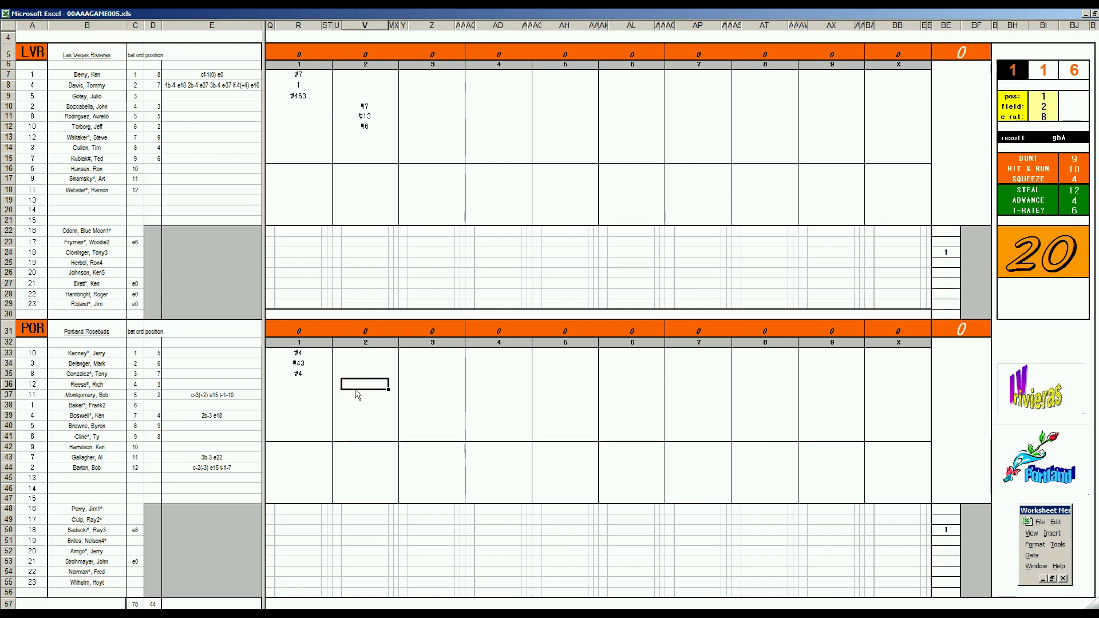
type("k")
key("Return")
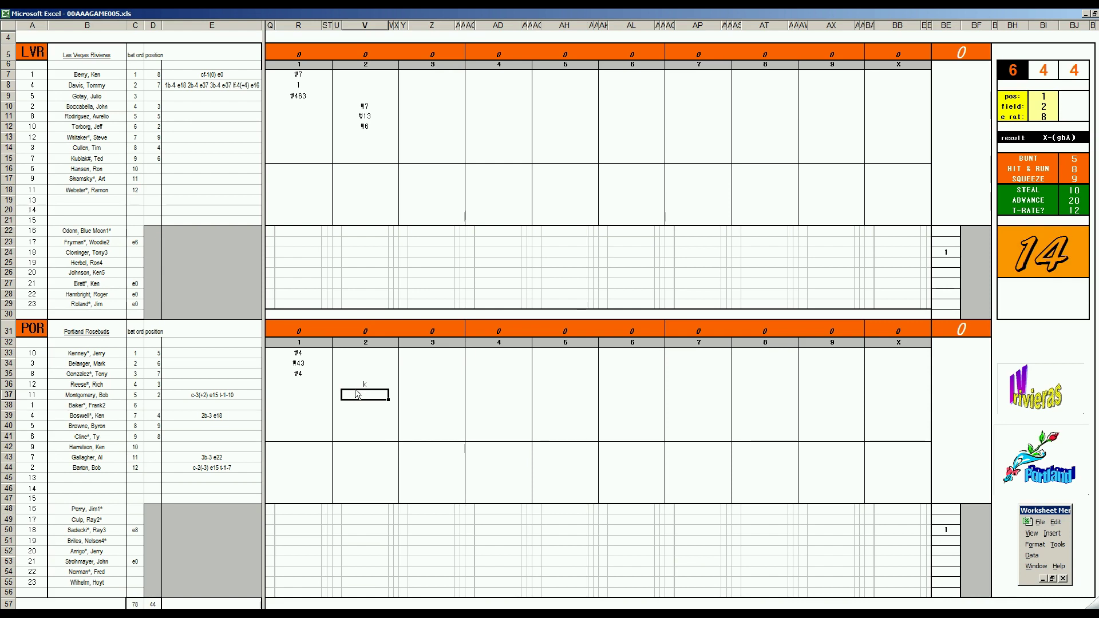
type("6")
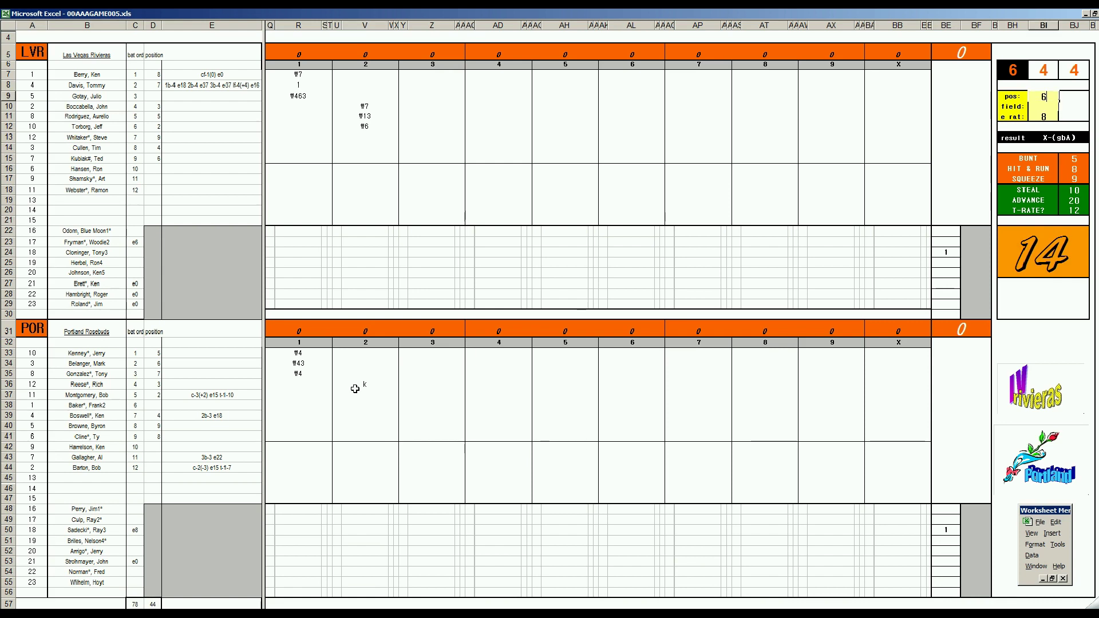
key("Return")
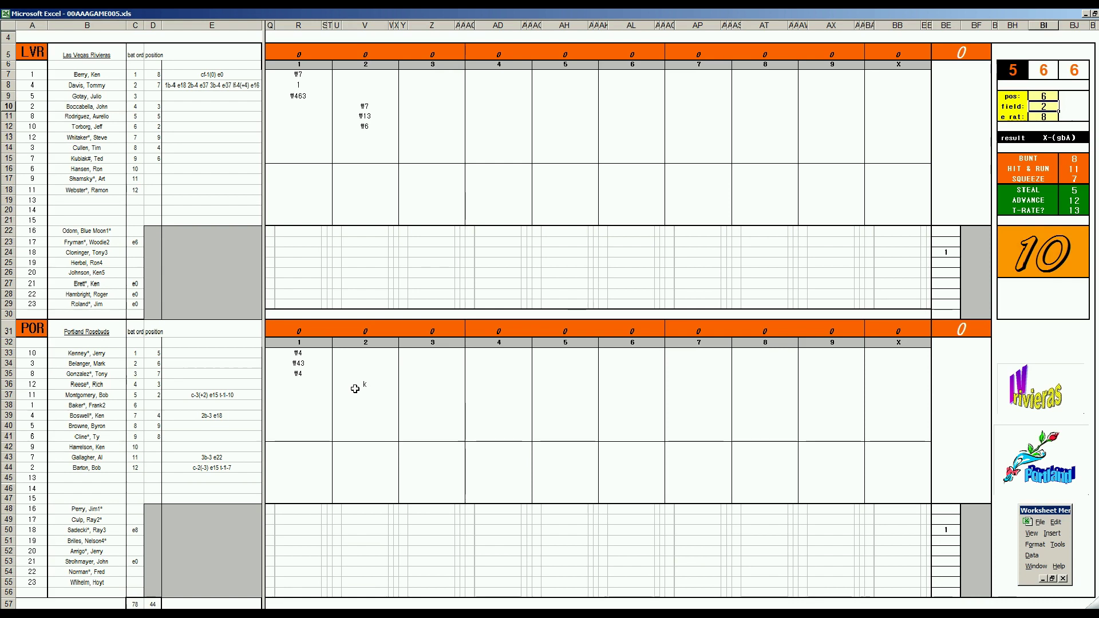
type("2")
key("Return")
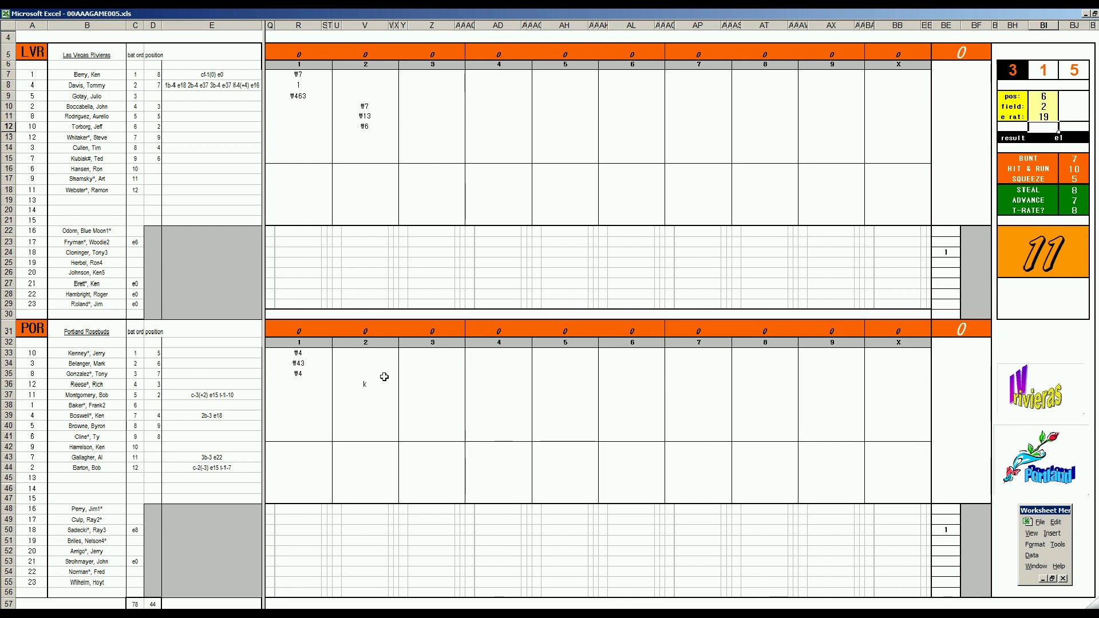
Step: Enter e6 and 1 for the next Portland batters, roll dice, then type #543
left_click(365, 394)
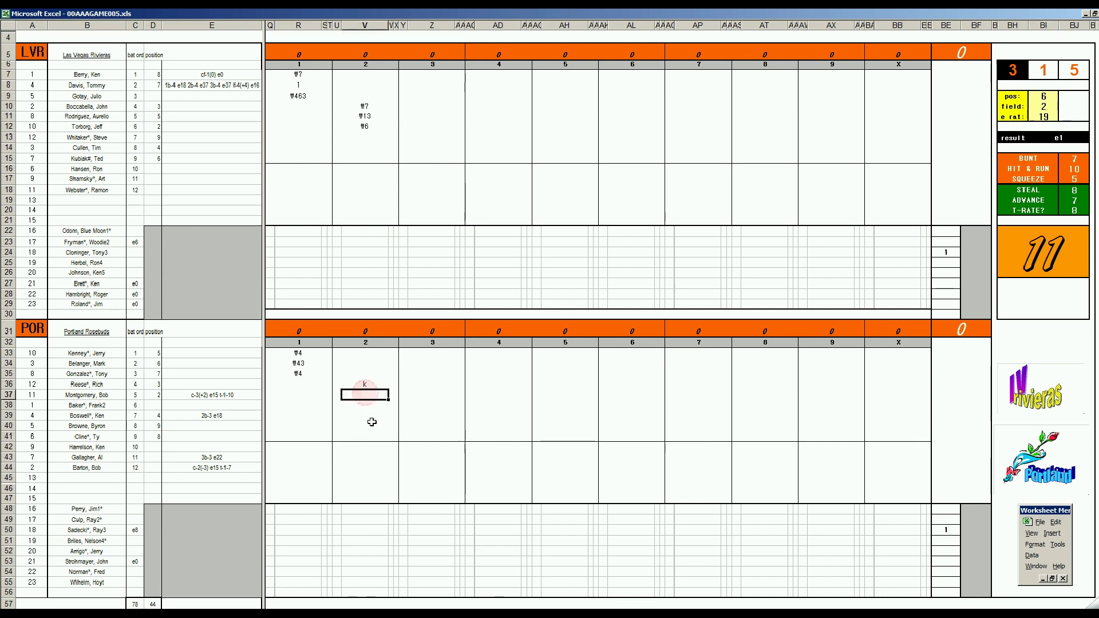
type("e6")
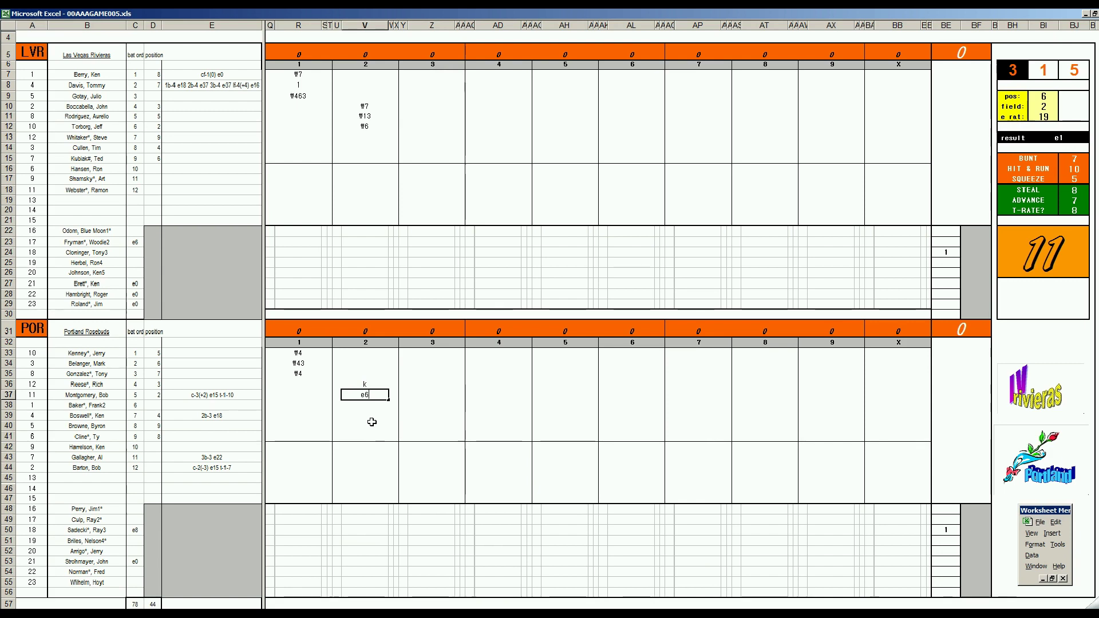
key("Return")
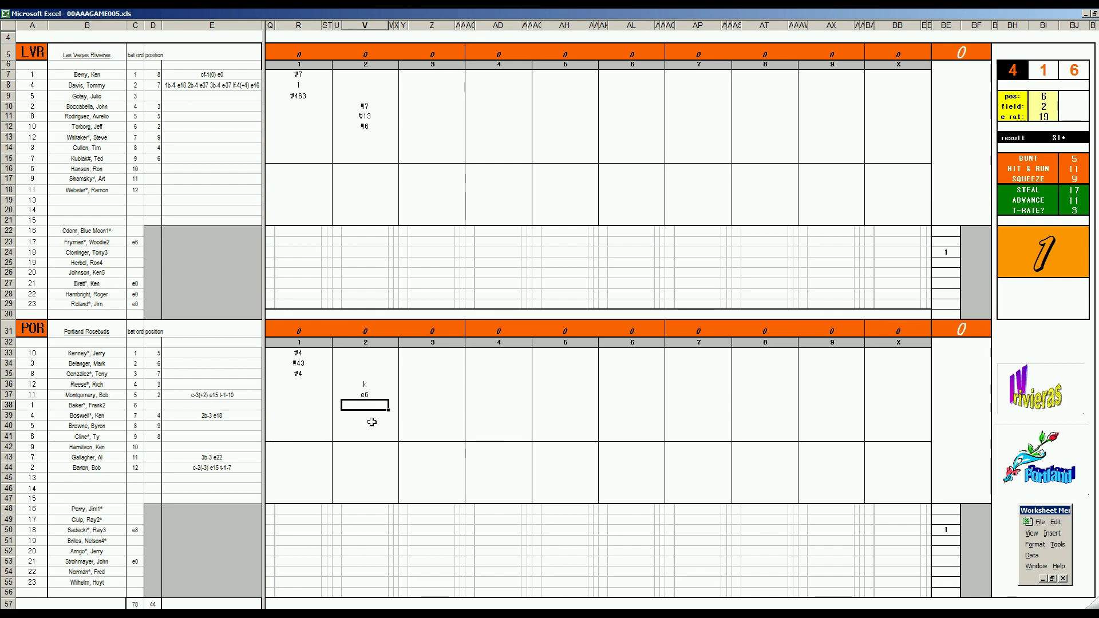
type("1")
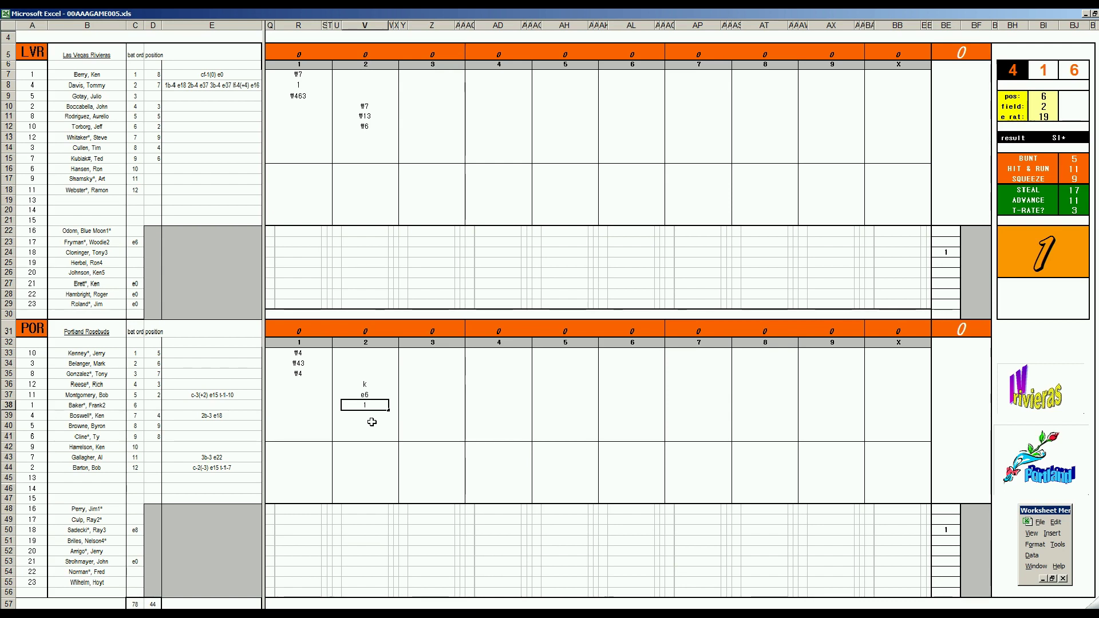
key("Return")
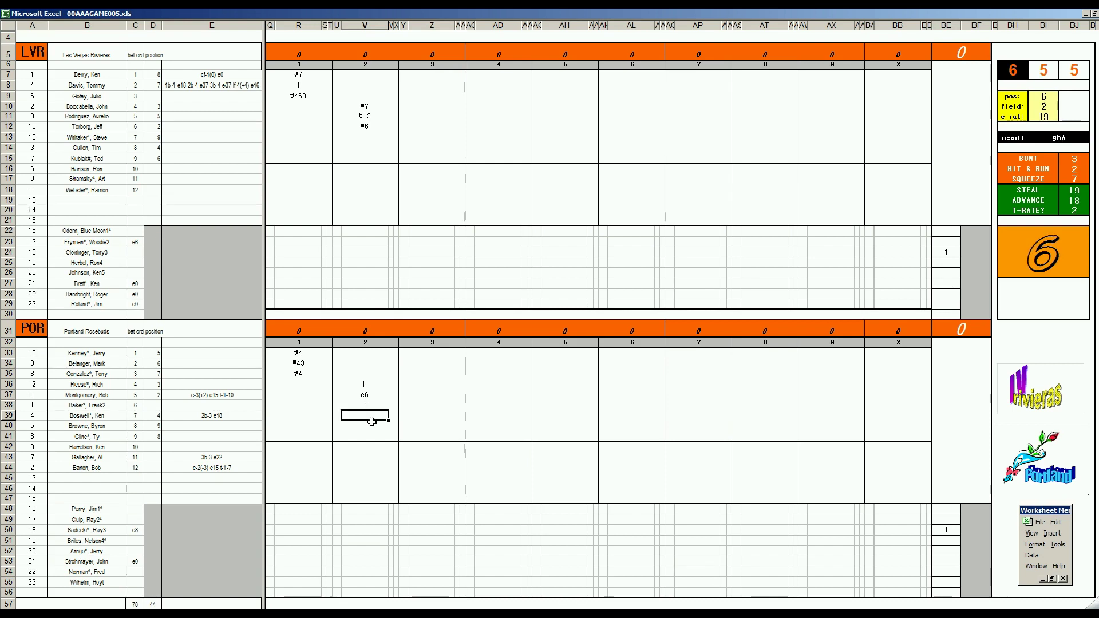
key("ctrl+r")
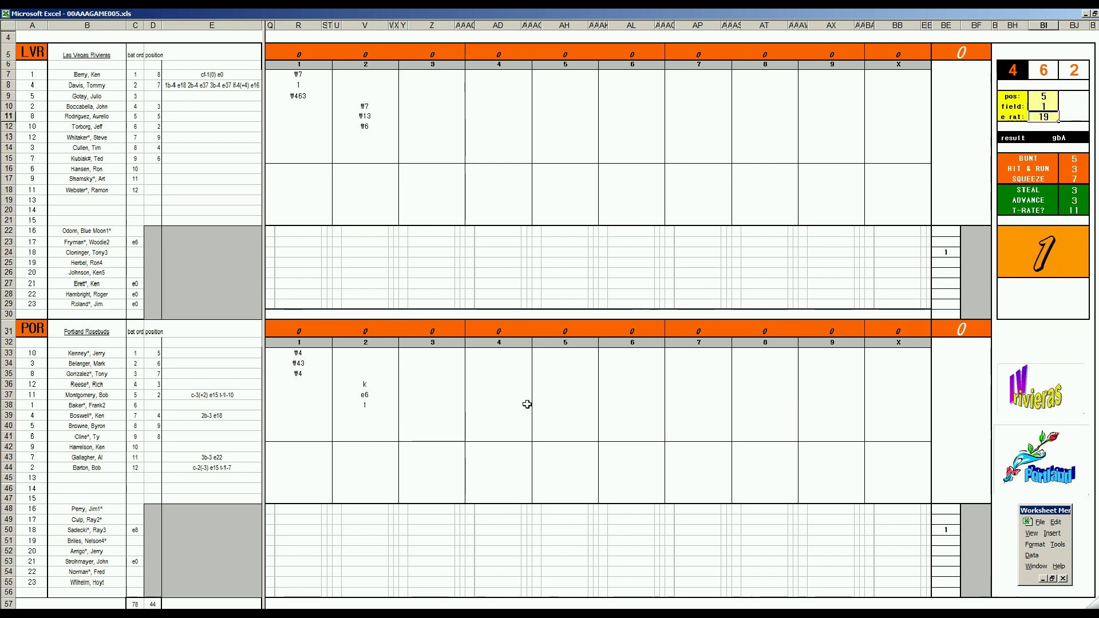
left_click(364, 417)
type("#543")
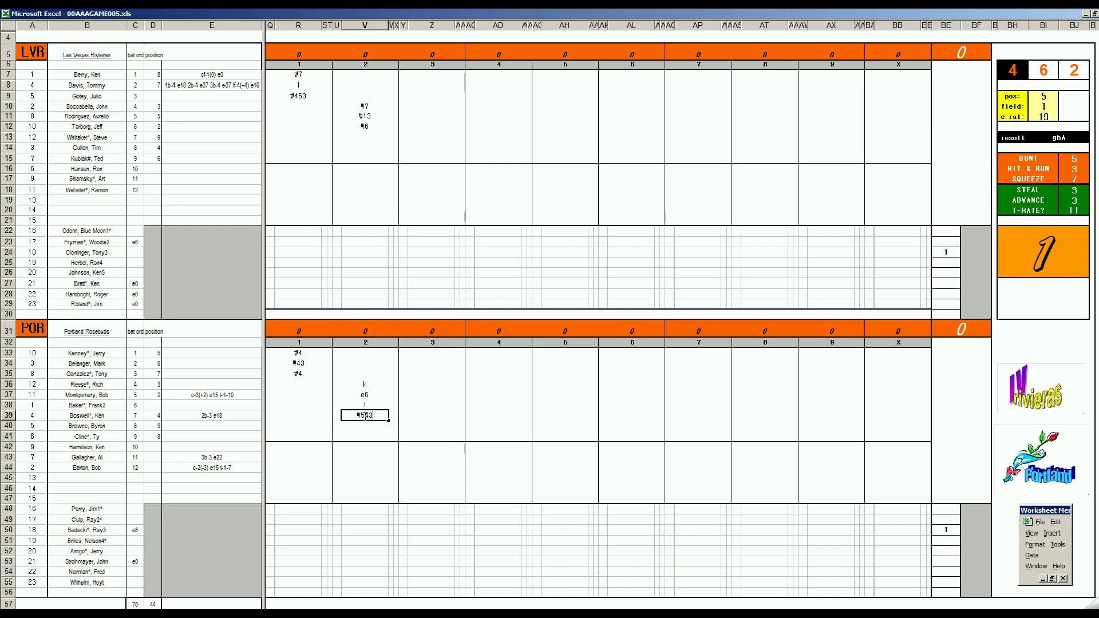
Step: Commit #543 and record Las Vegas's third inning as k, #4 and k
left_click(425, 139)
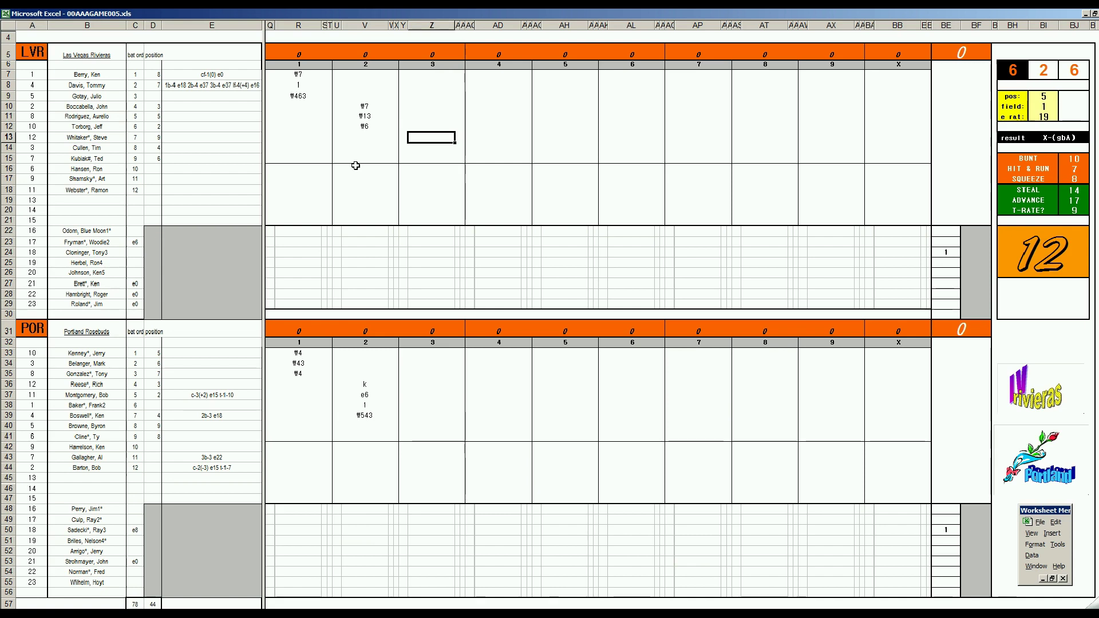
type("k")
key("Return")
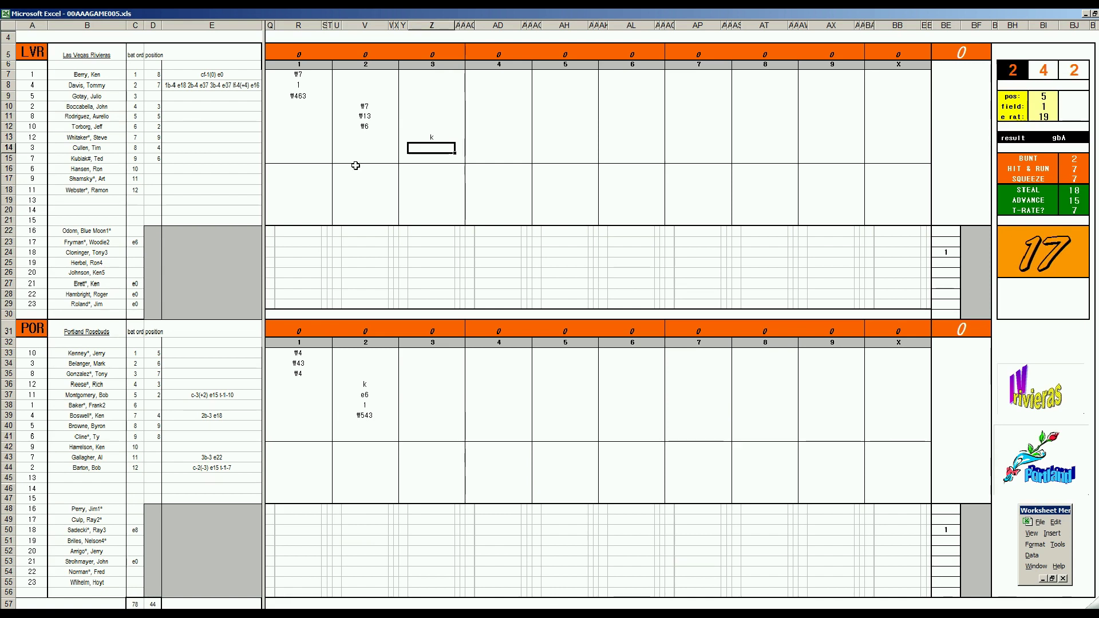
type("#4")
key("Return")
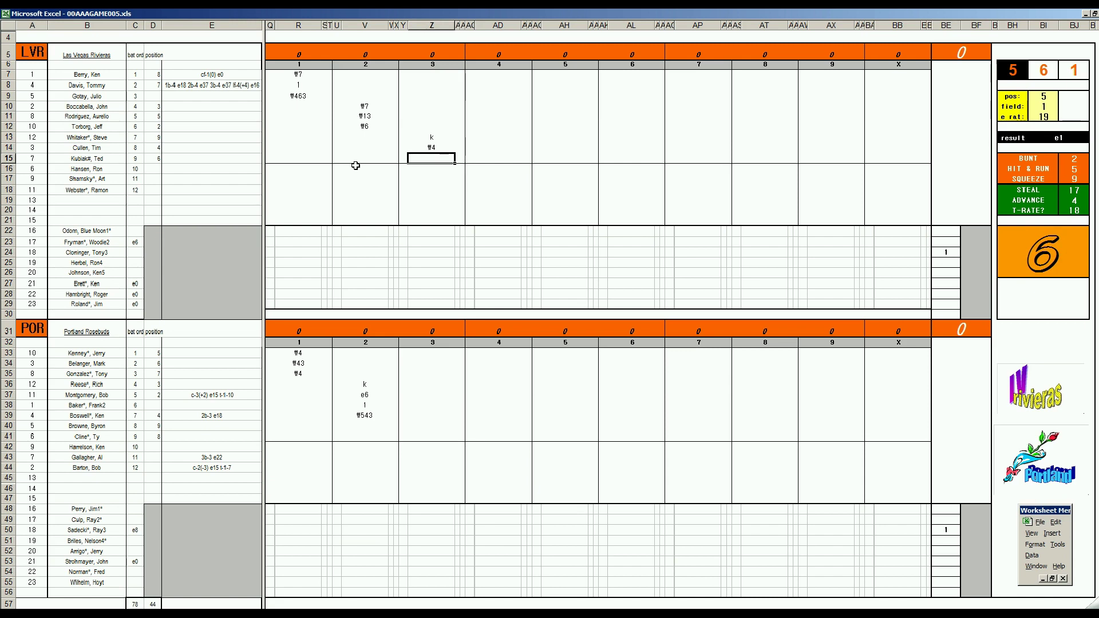
type("k")
Step: Enter #63 and 2 in Z40:Z41 for Portland and adjust the fielding inputs
left_click(416, 425)
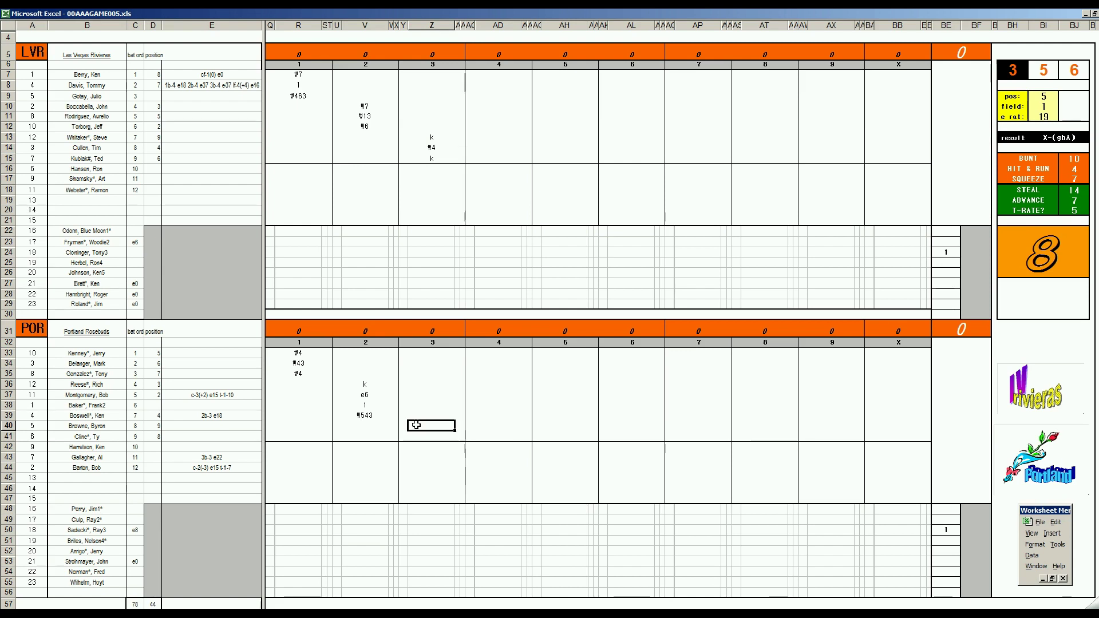
type("#63")
key("Return")
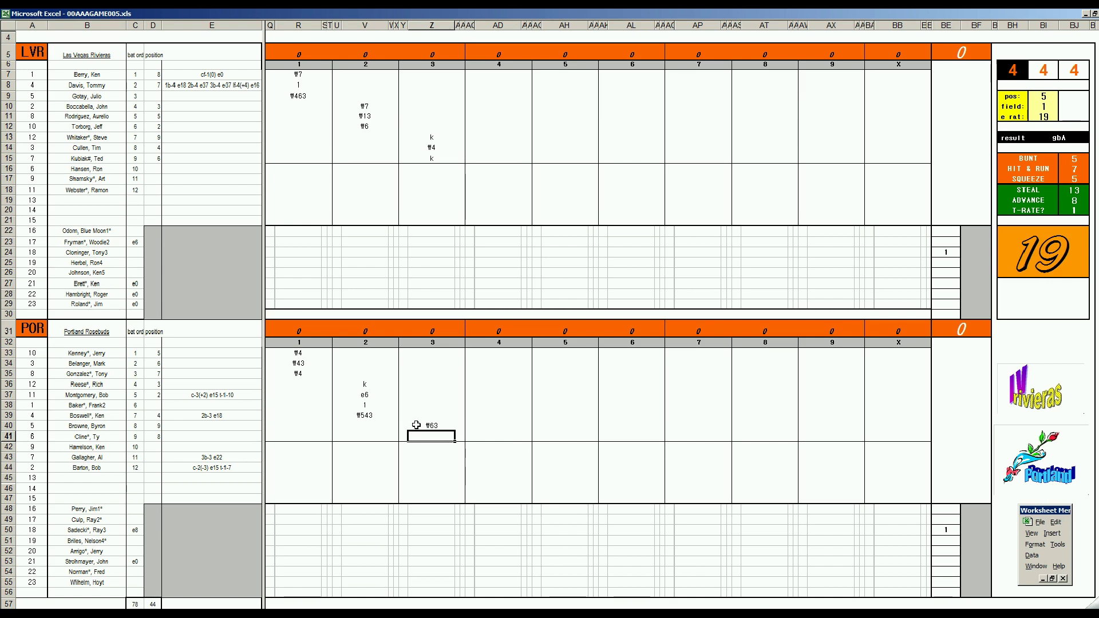
type("2")
key("Return")
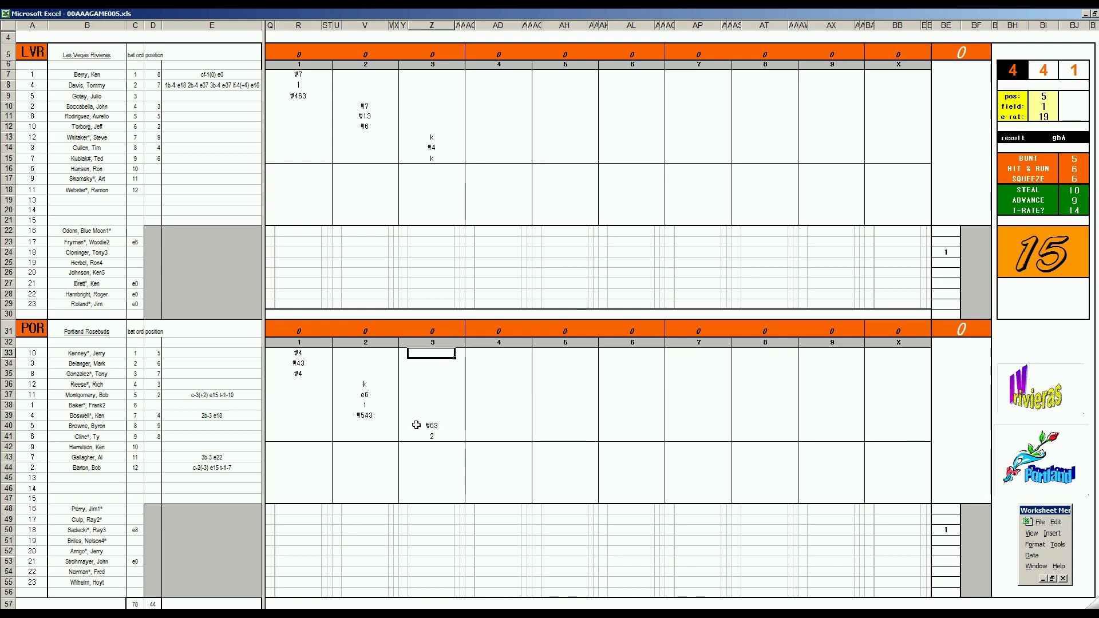
key("ctrl+g")
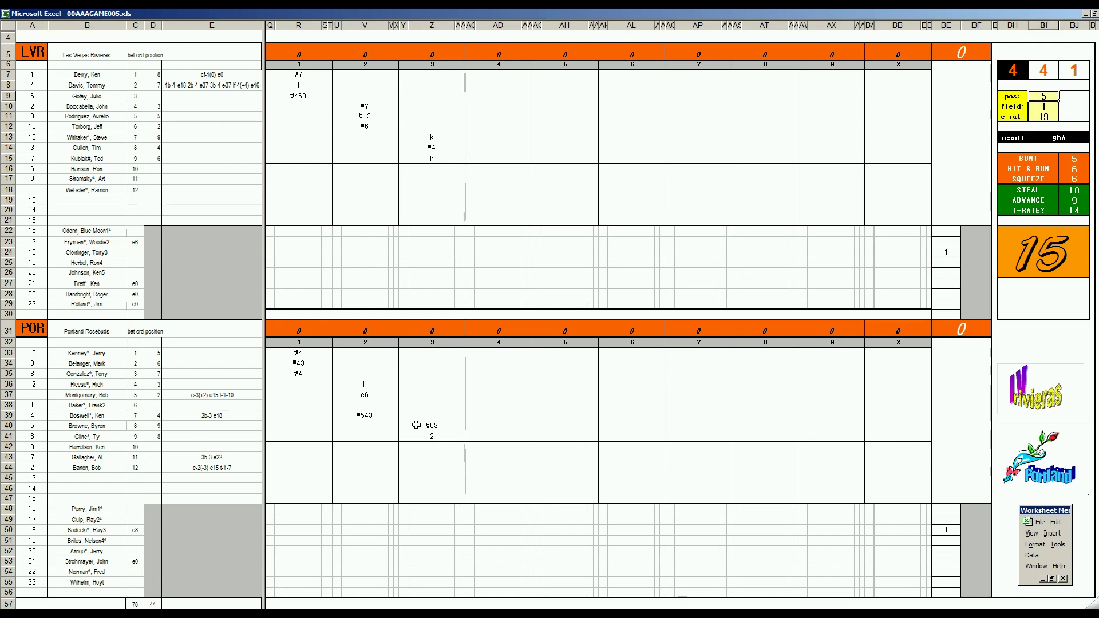
key("Return")
key("Return")
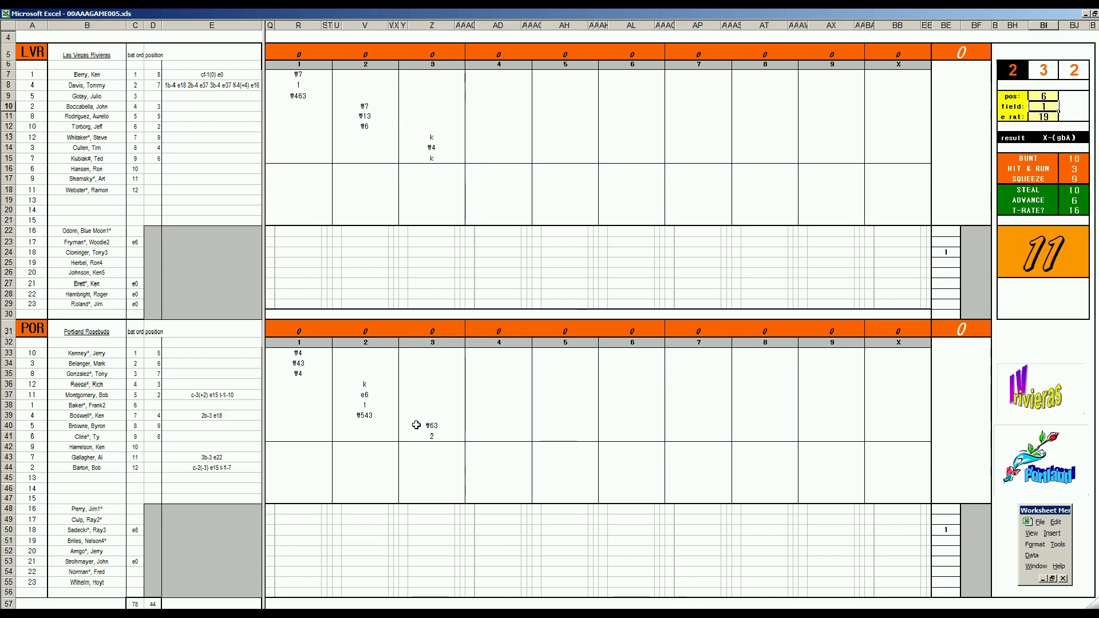
Step: Enter #8 and #63 in Z33:Z34 for Portland's third inning
left_click(432, 353)
type("#8")
key("Return")
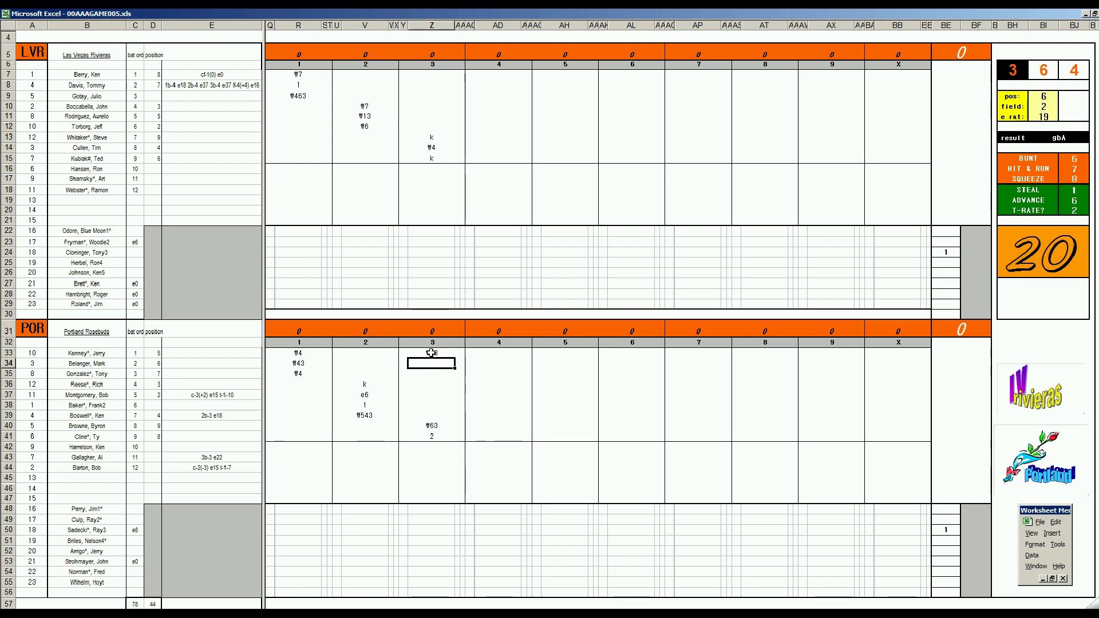
type("#63")
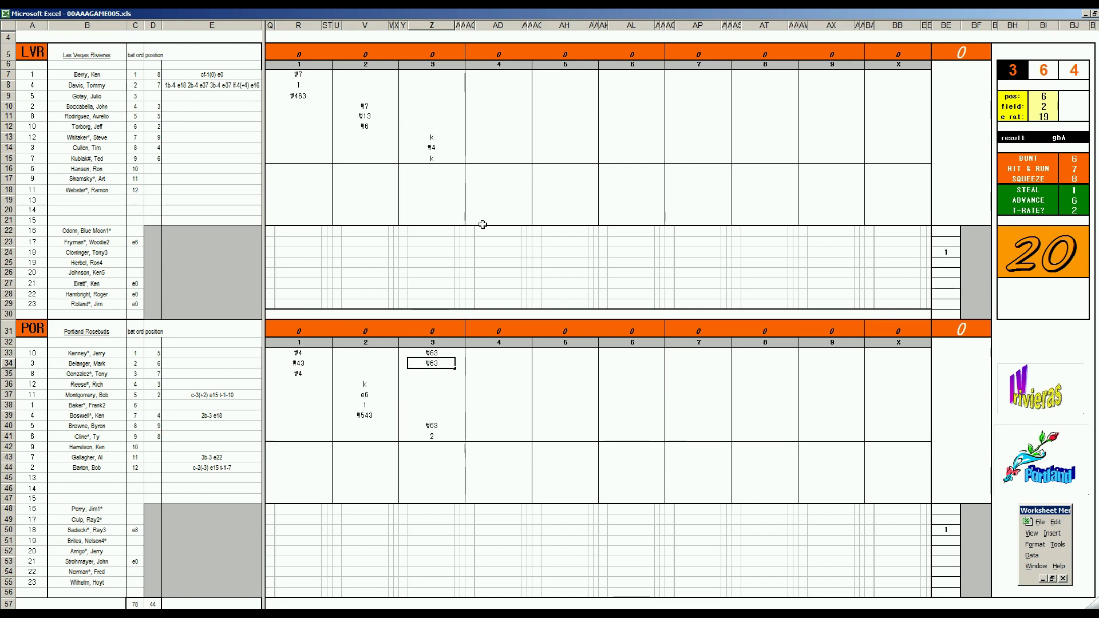
left_click(494, 78)
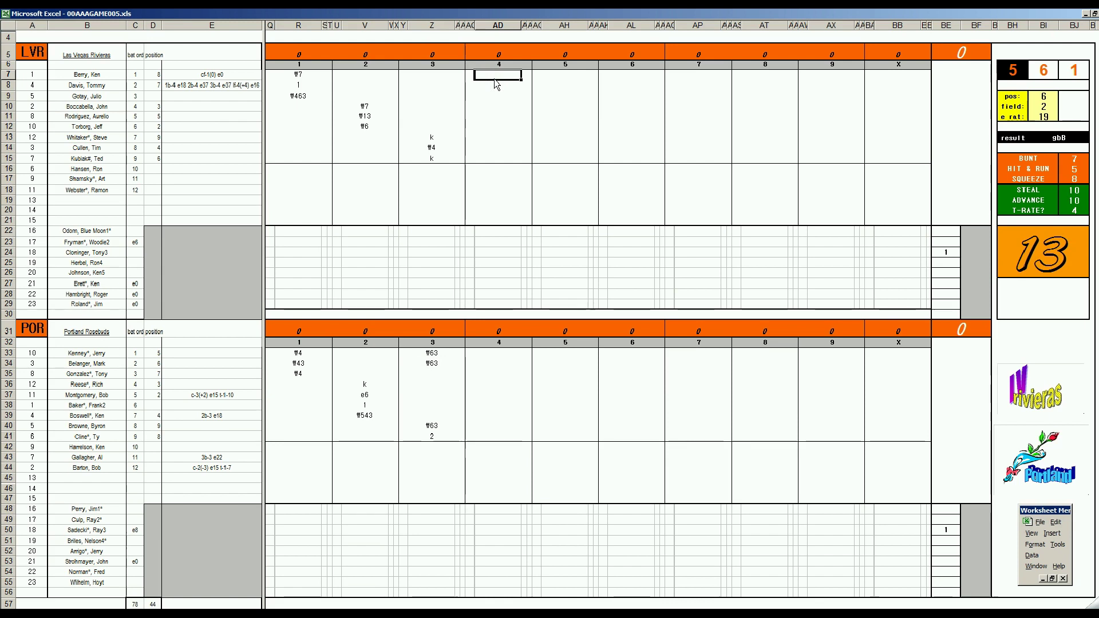
Step: Enter k, 2, k, 1 in column AD and credit the scoring runner, making it 1–0
type("k")
key("Return")
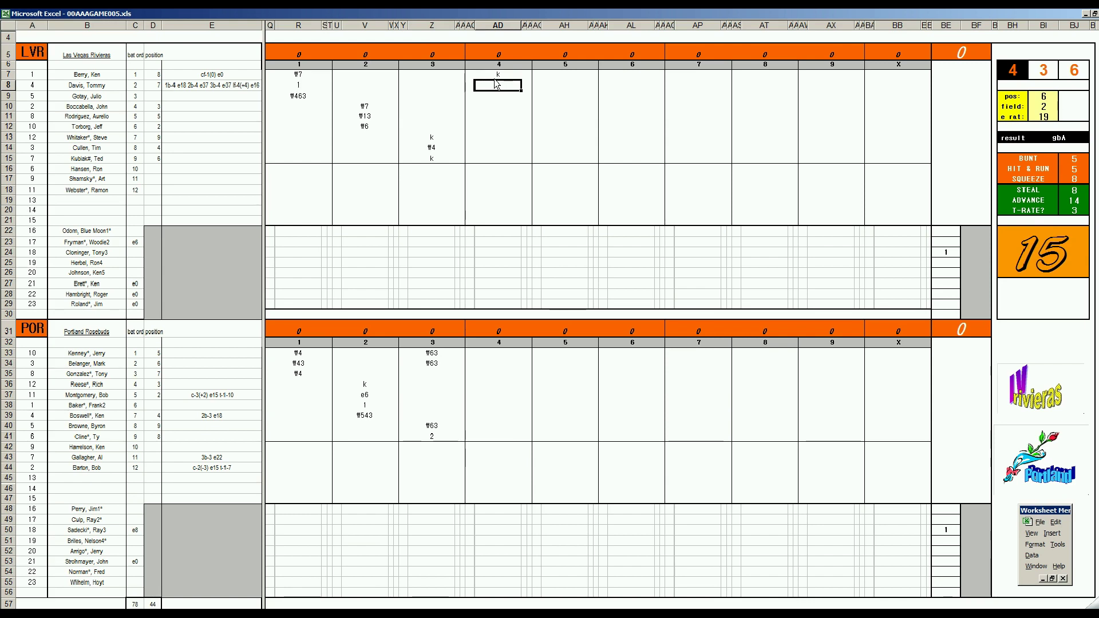
type("2")
key("Return")
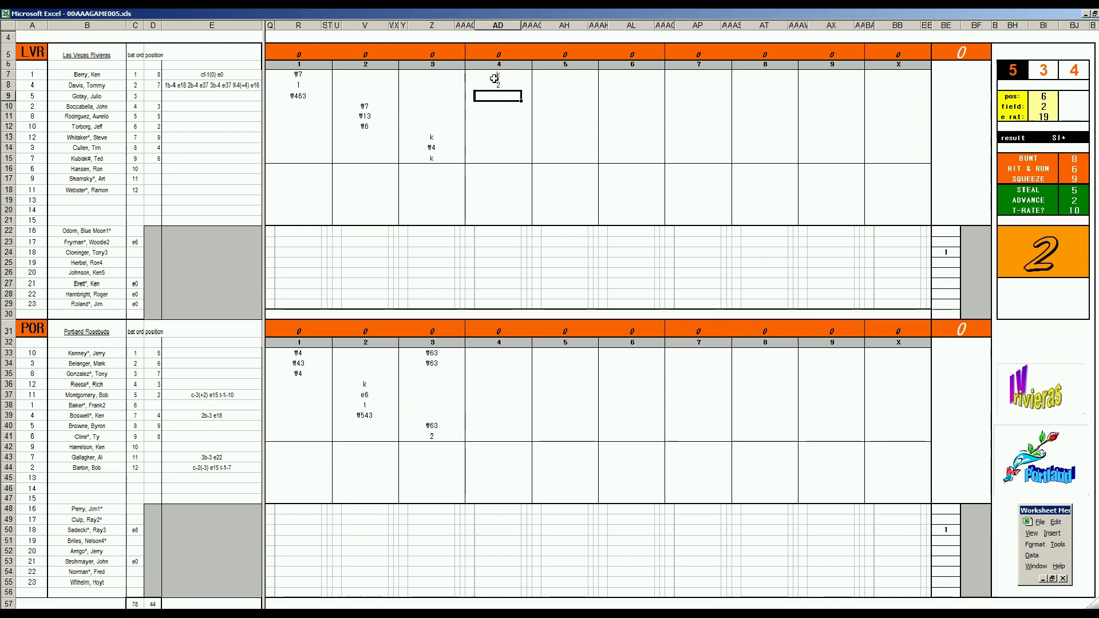
type("k")
key("Return")
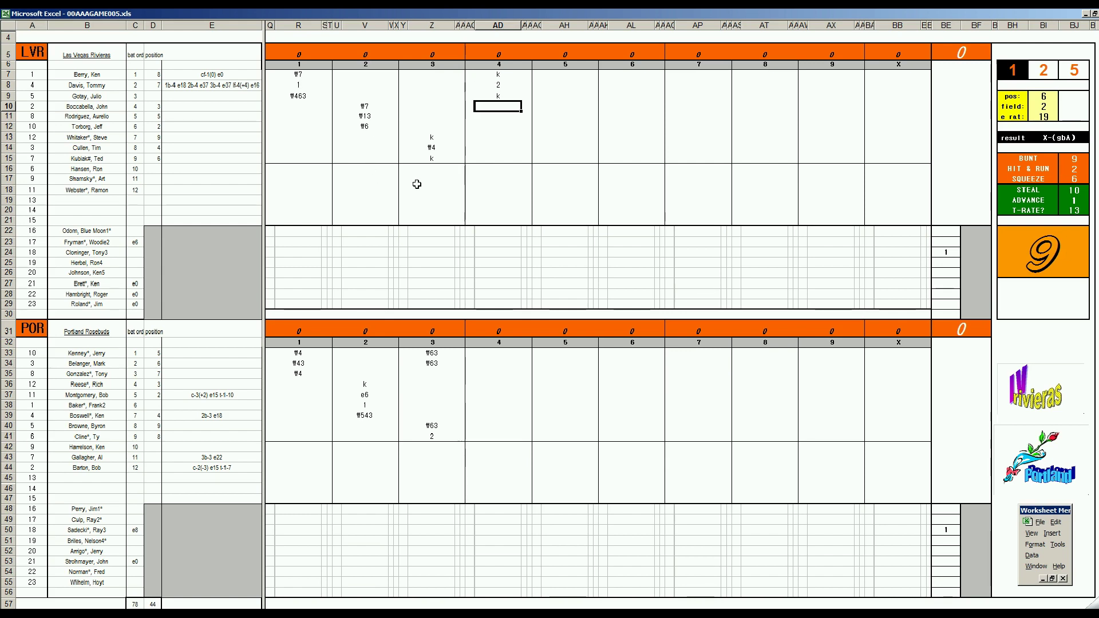
type("1")
key("Return")
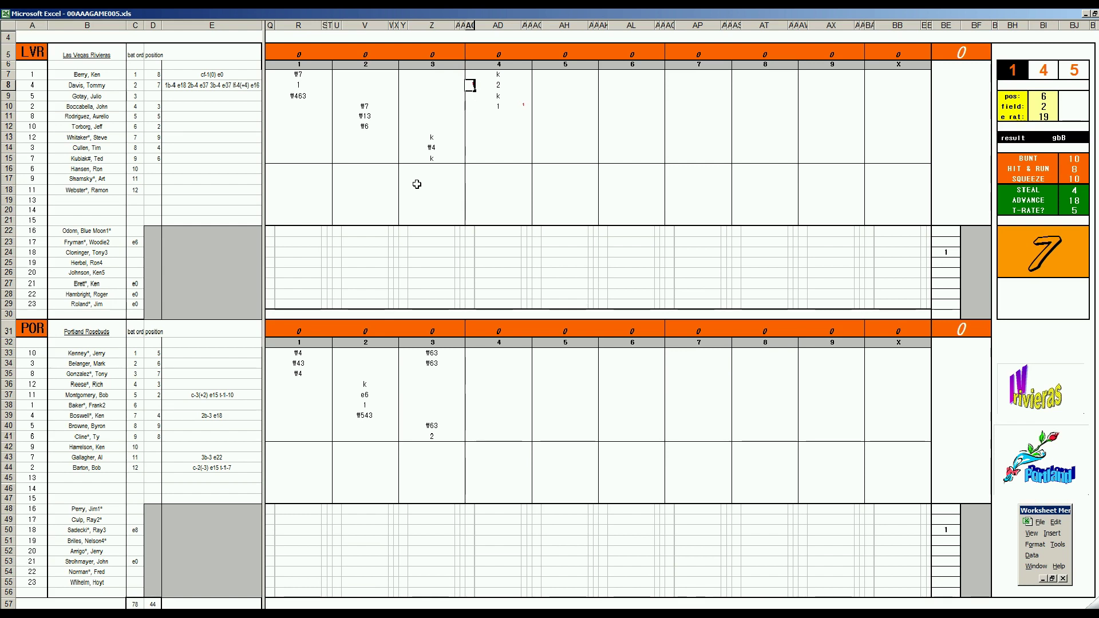
type("1")
key("Return")
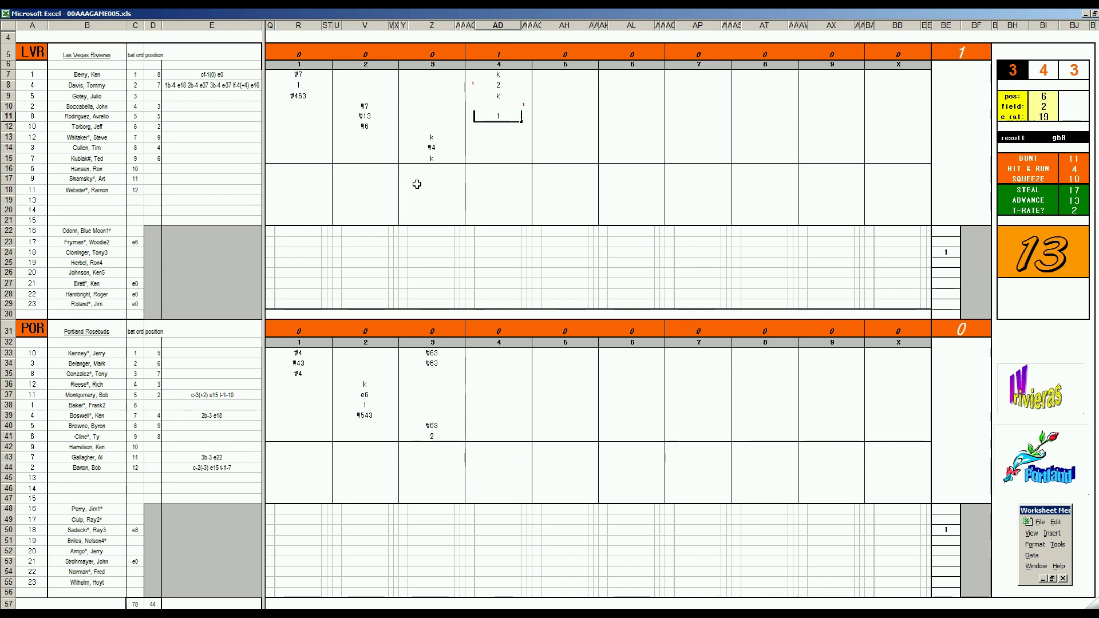
key("Return")
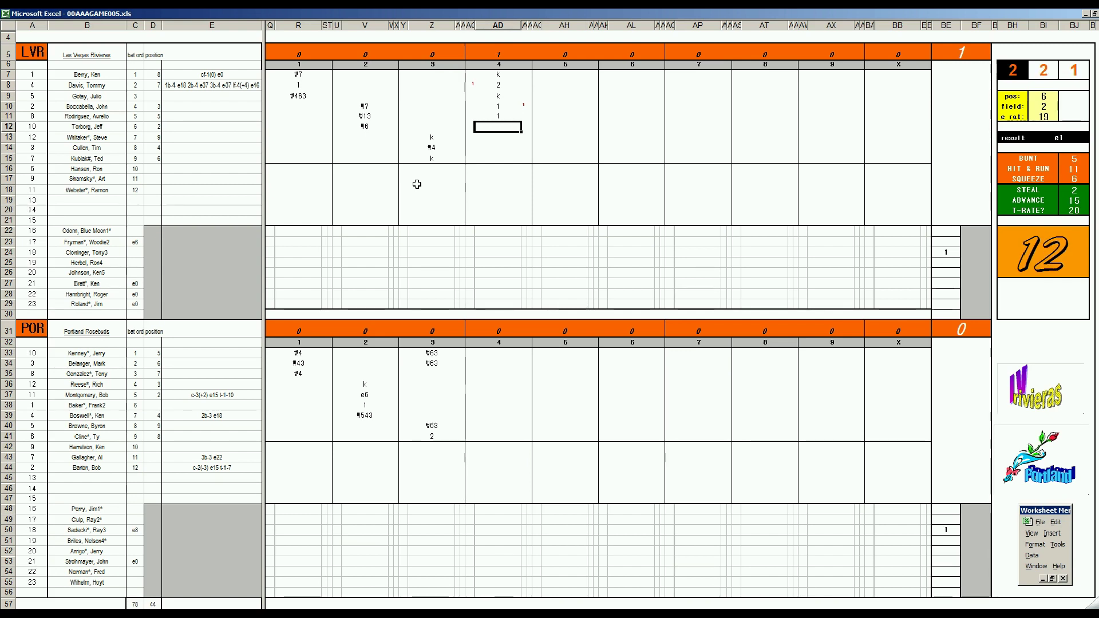
Step: Finish Las Vegas's fourth with #6, then enter 8 and ₩543 for Portland's first two batters
type("#6")
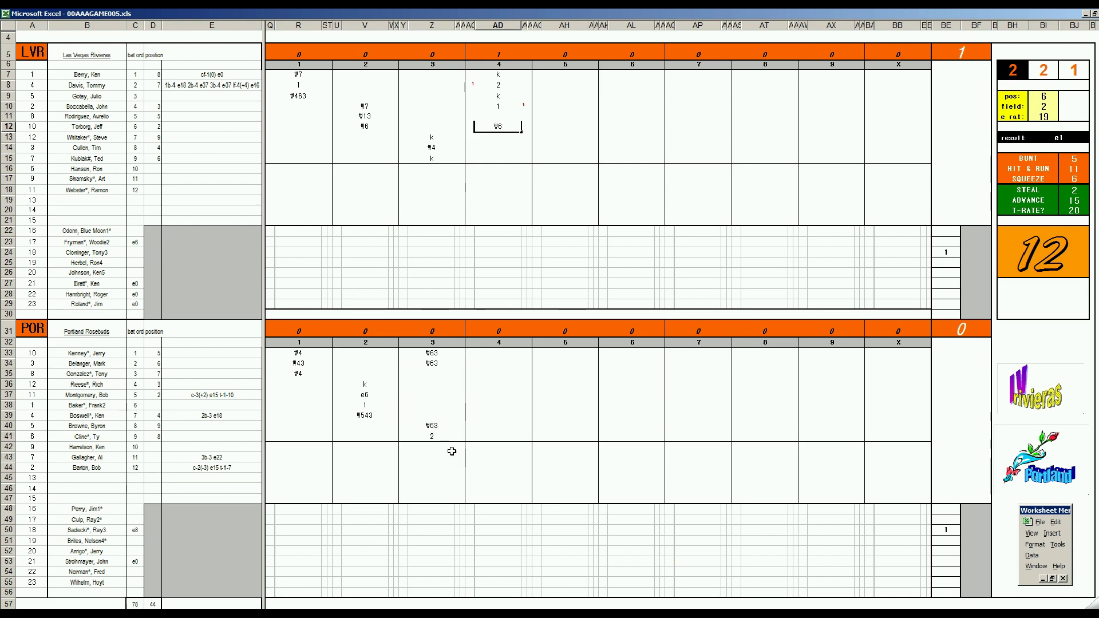
left_click(496, 373)
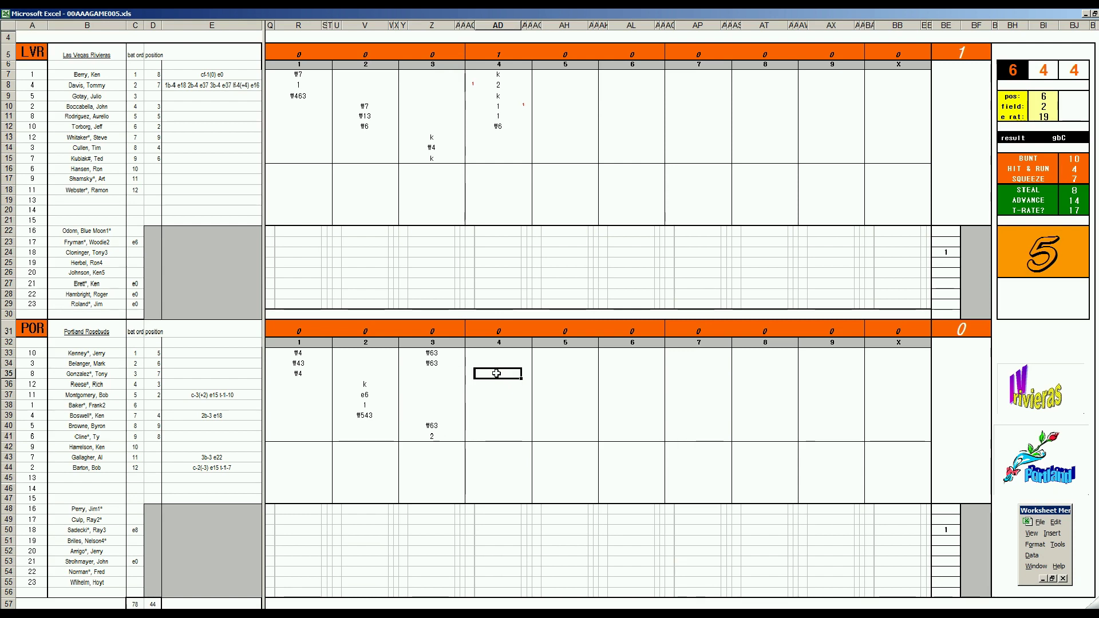
double_click(498, 373)
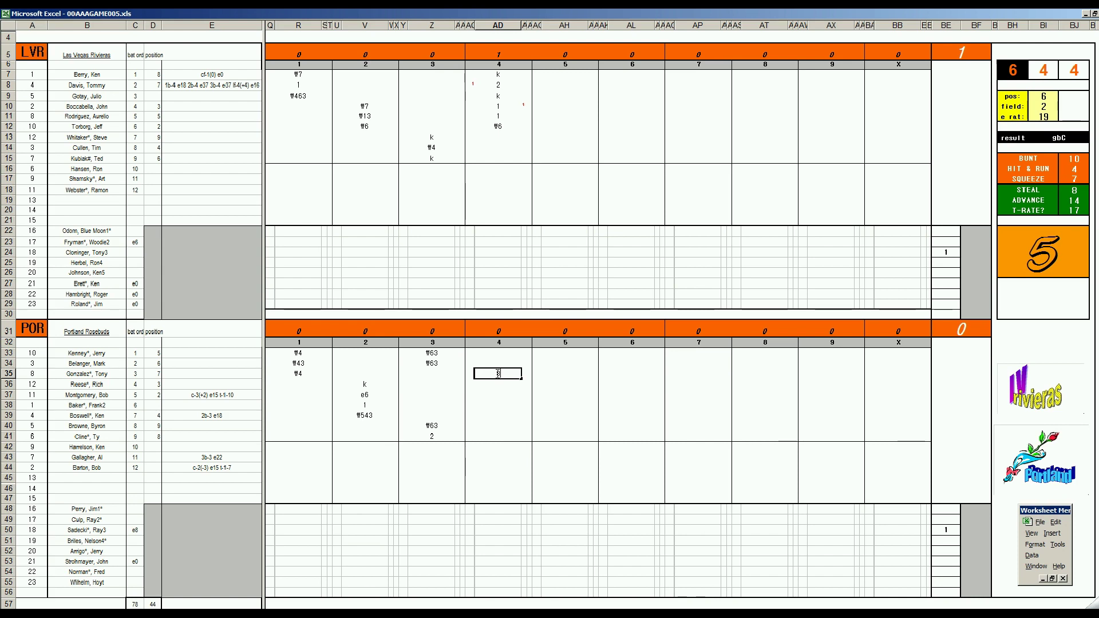
key("Return")
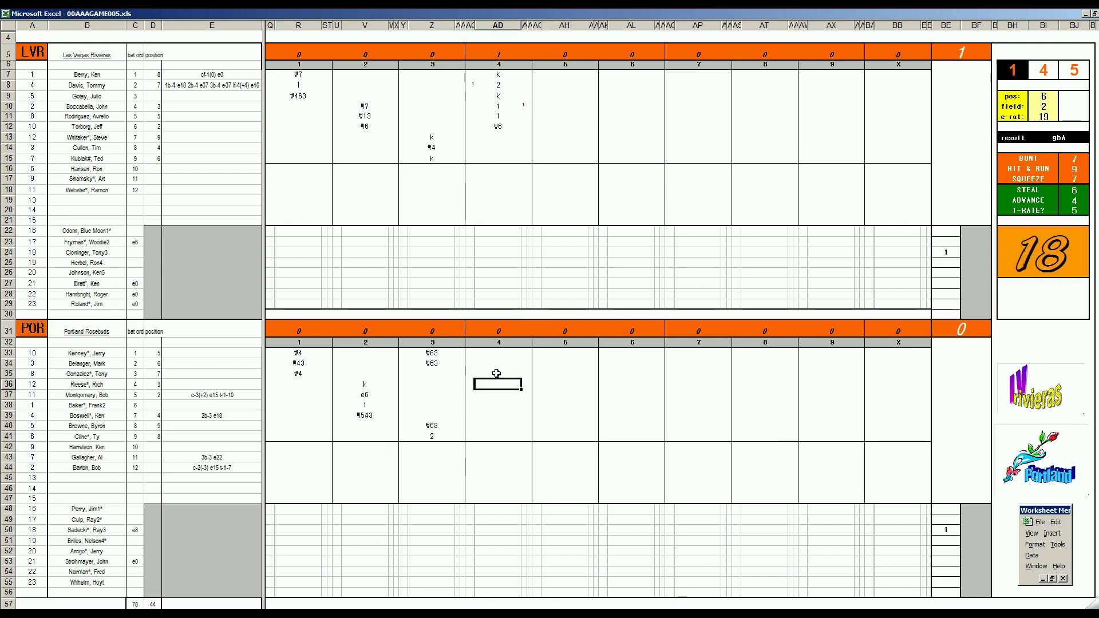
type("\\643")
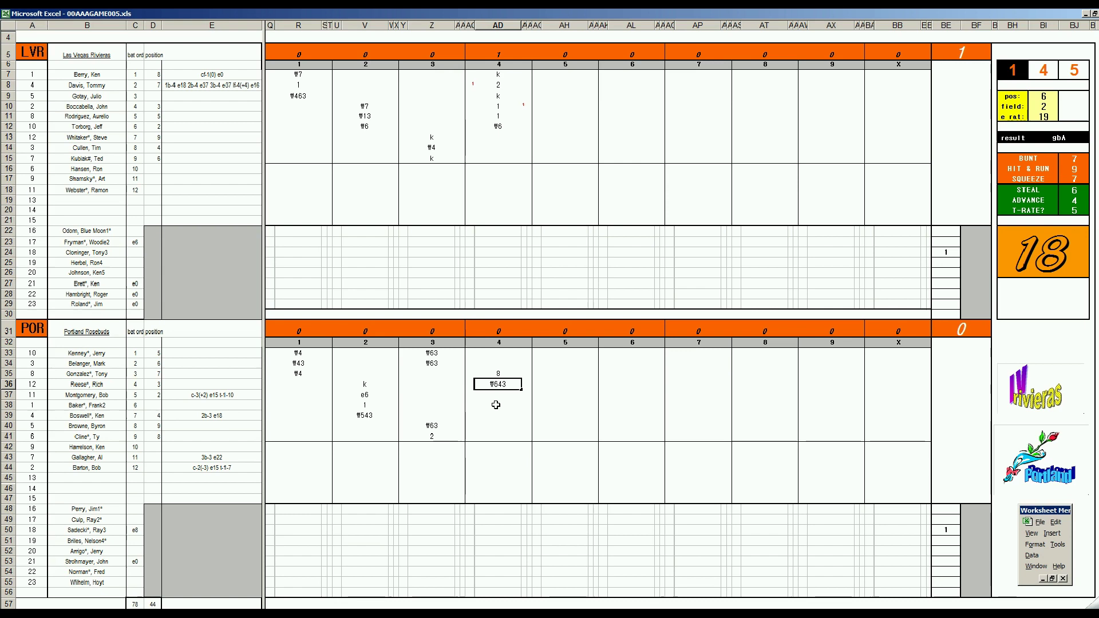
key("Return")
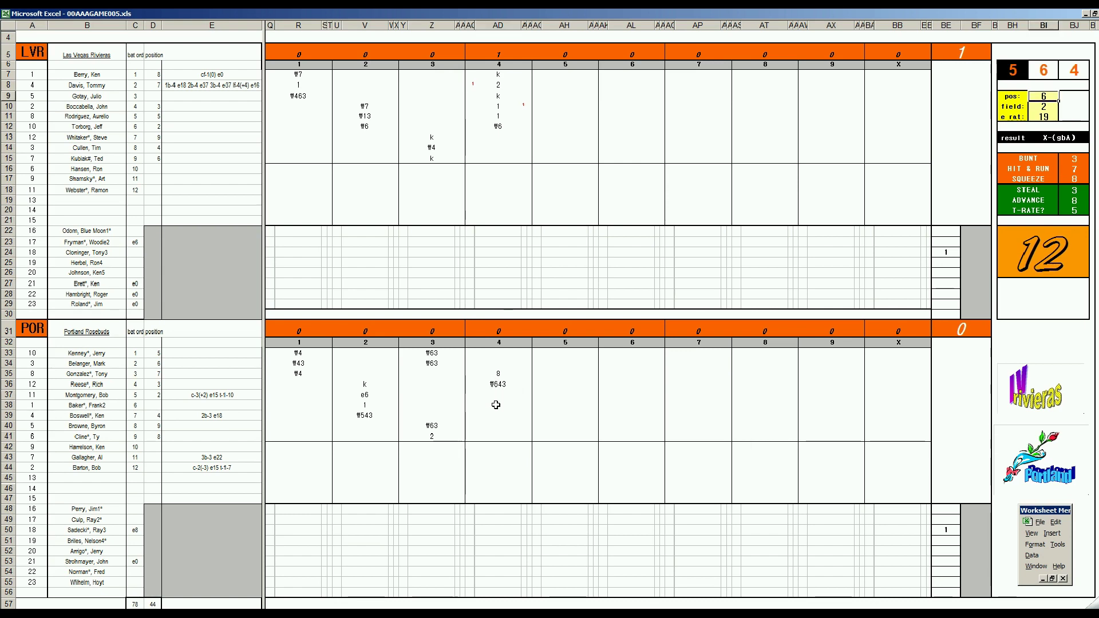
Step: Set pos 2, field 3 and e rat 5 in the side panel
type("2")
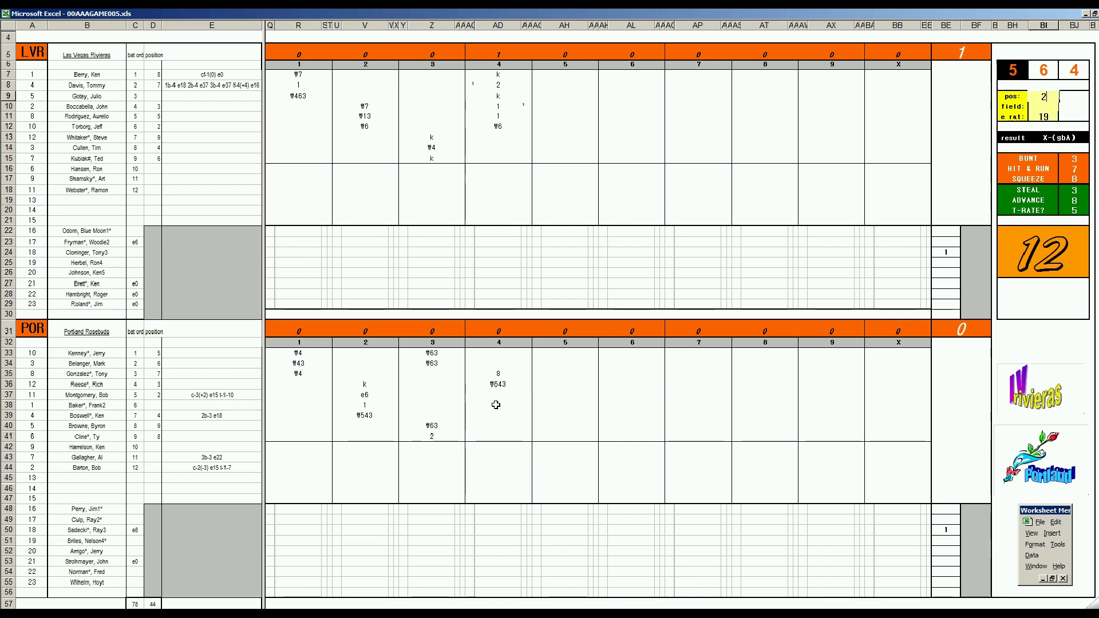
key("Return")
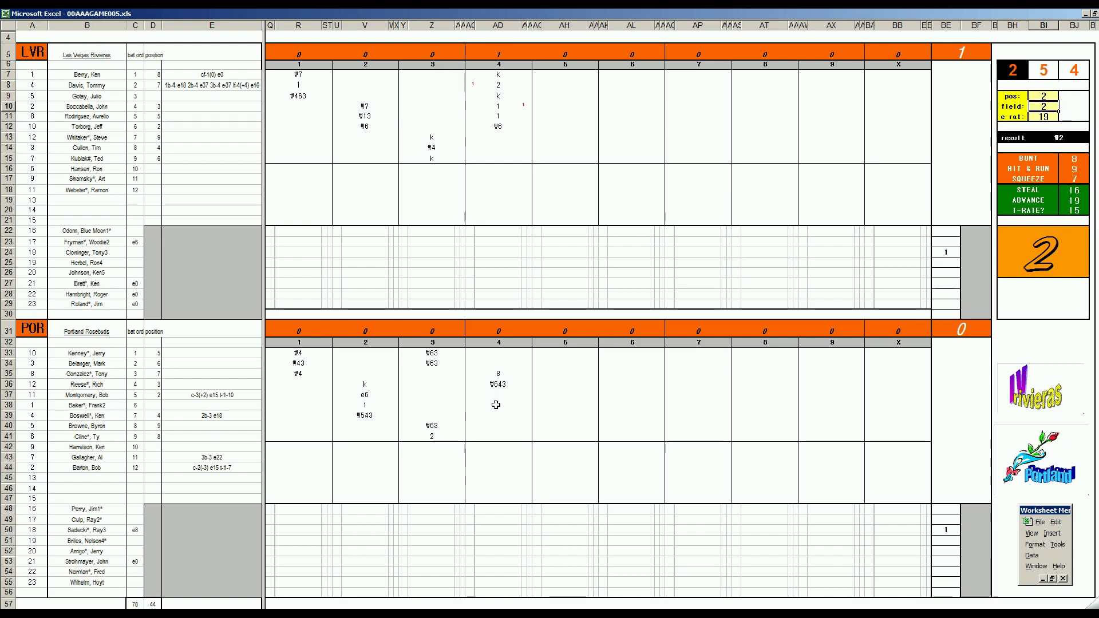
type("3")
key("Return")
type("5")
key("Return")
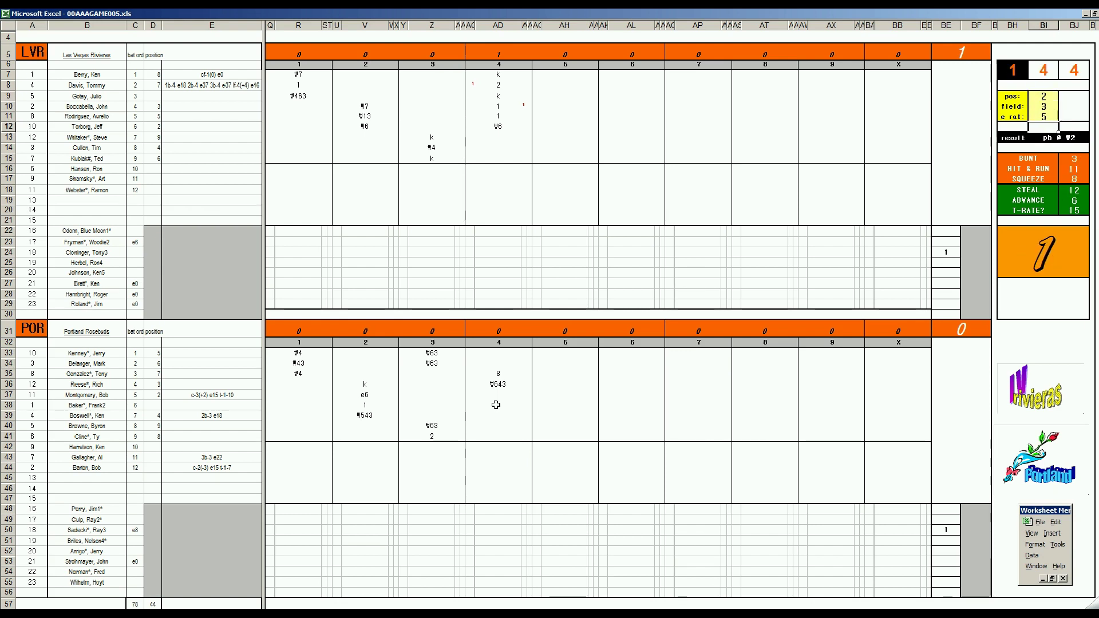
left_click(503, 396)
Step: Finish Portland's fourth with ₩2, then enter k, k, k in AH13:AH15
type("\\2")
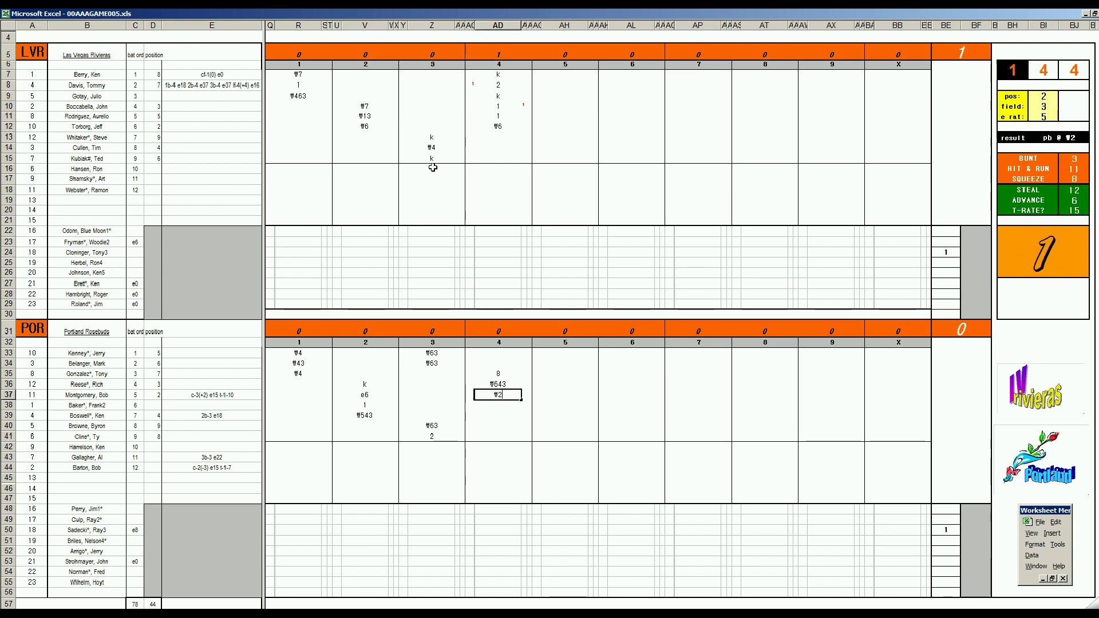
left_click(544, 136)
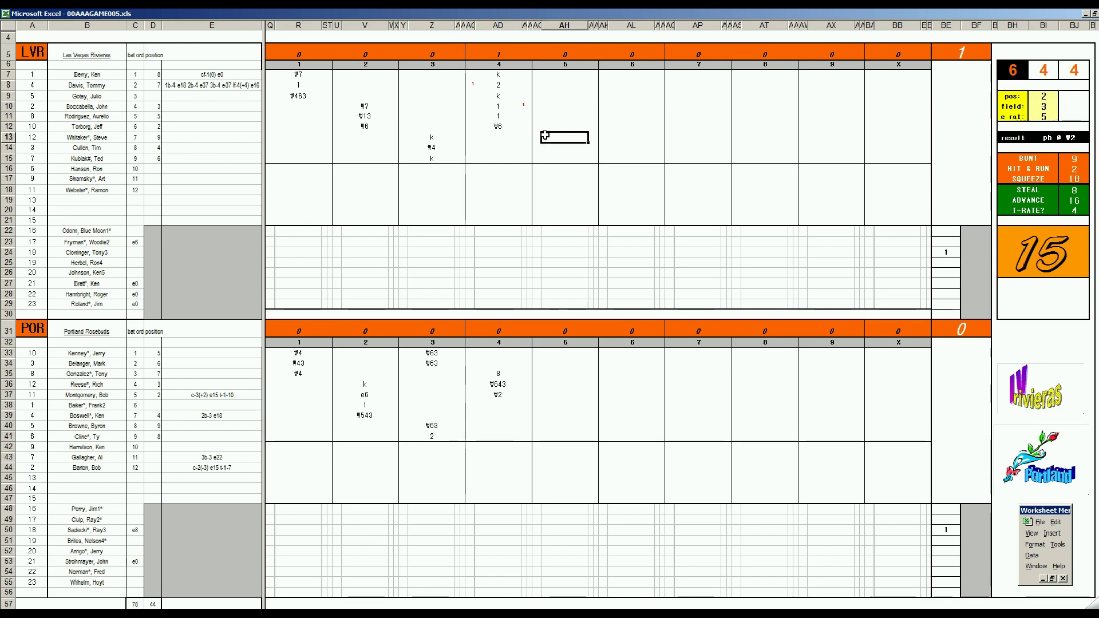
type("k")
key("Return")
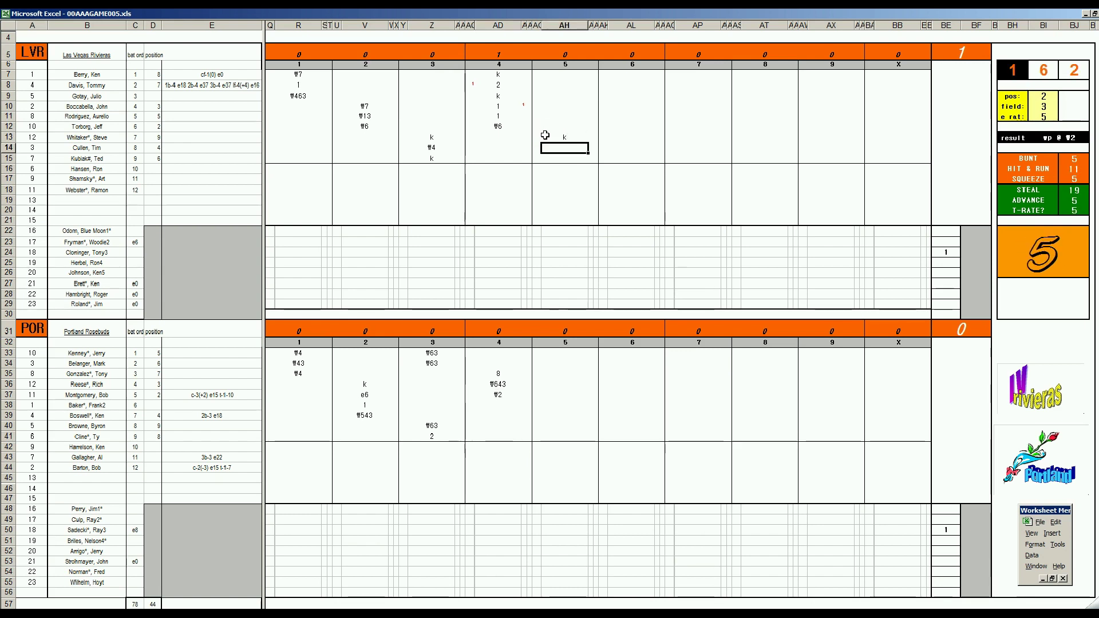
type("k")
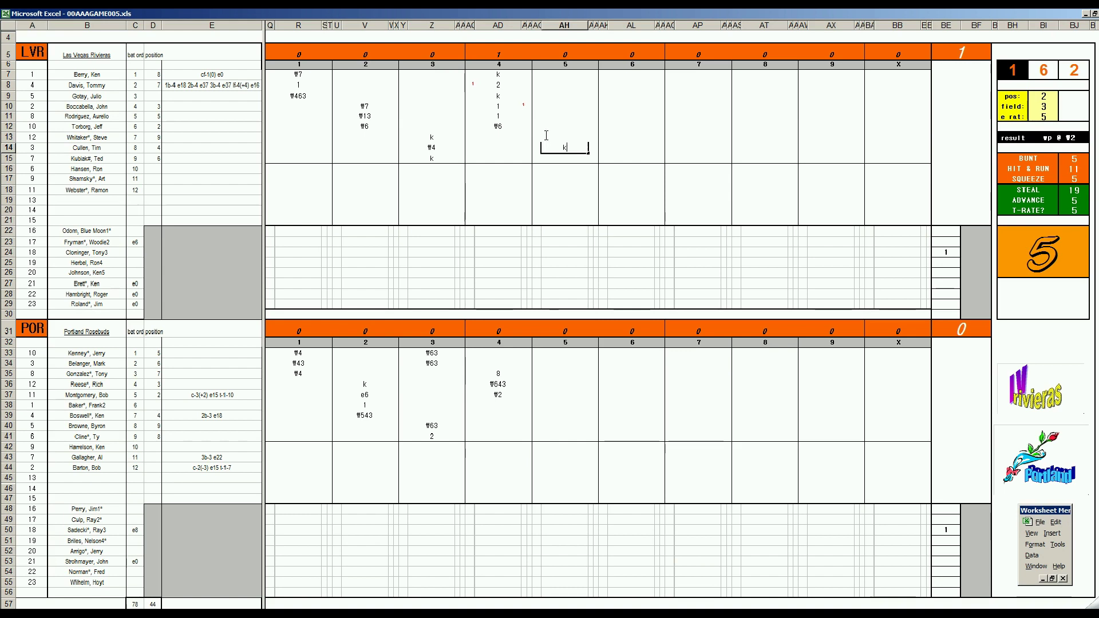
key("Return")
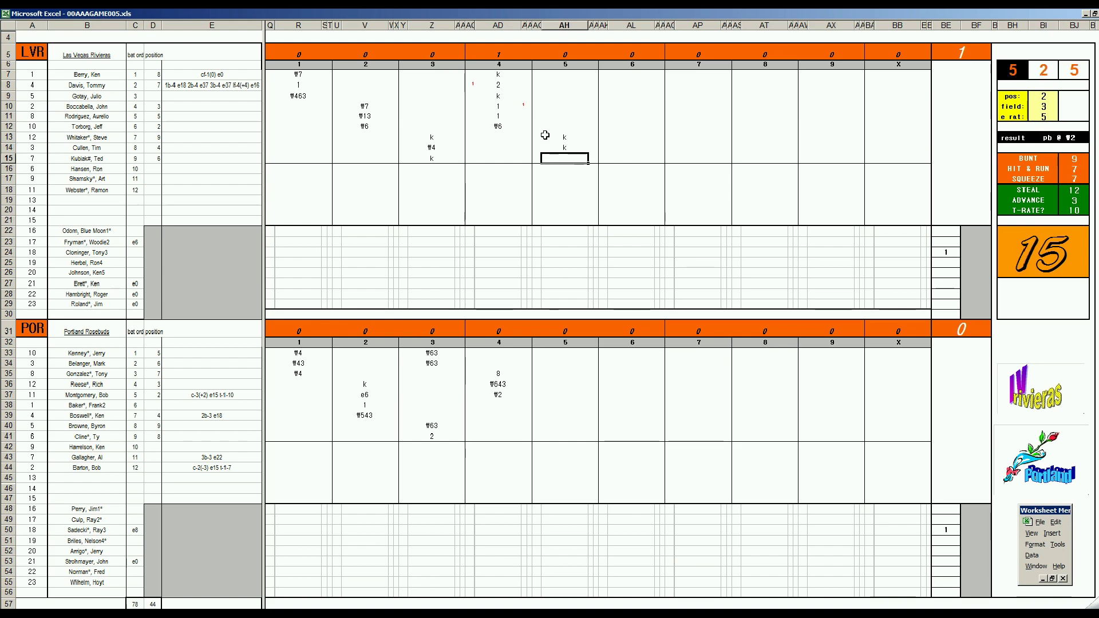
type("k")
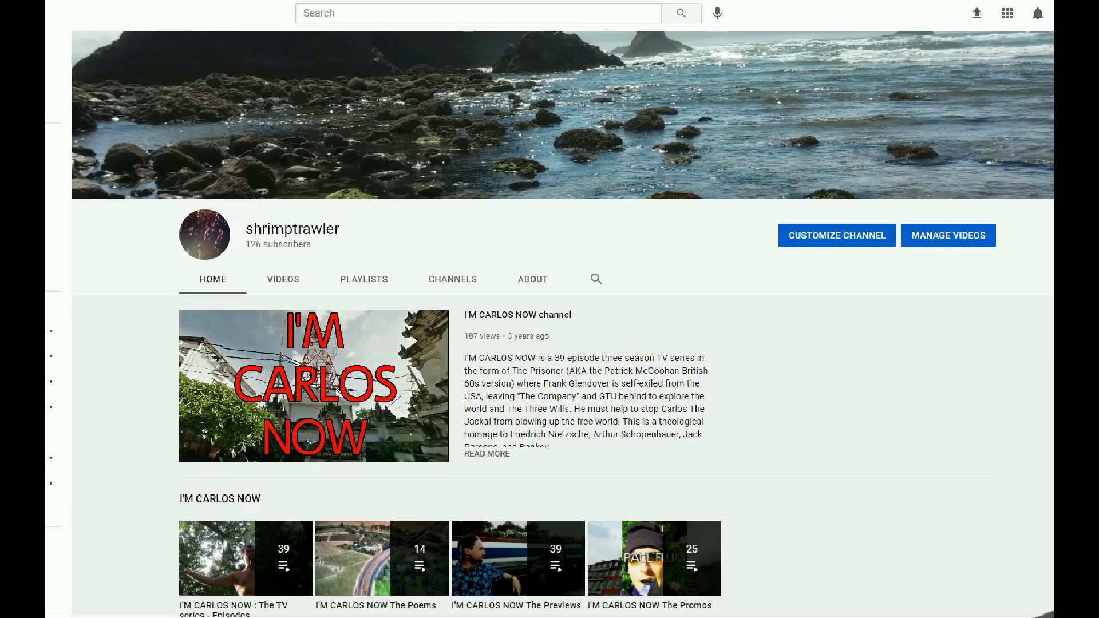
Step: Scroll the YouTube channel home page down to the Trilogy and Integrated Memory Glyphs playlists
scroll(561, 320, "down", 4)
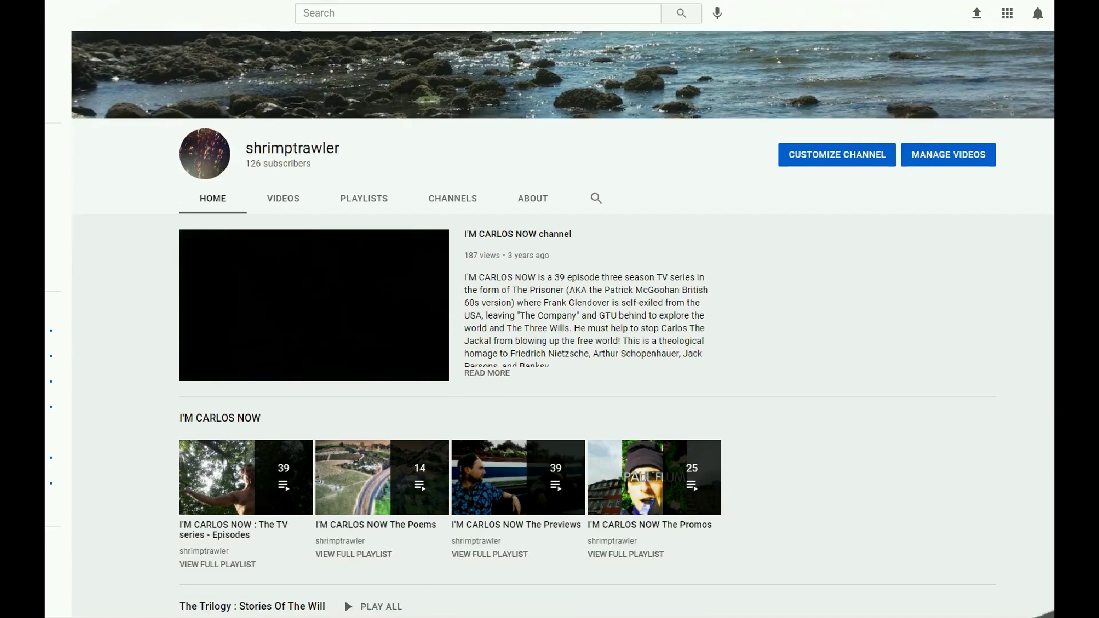
scroll(561, 337, "down", 5)
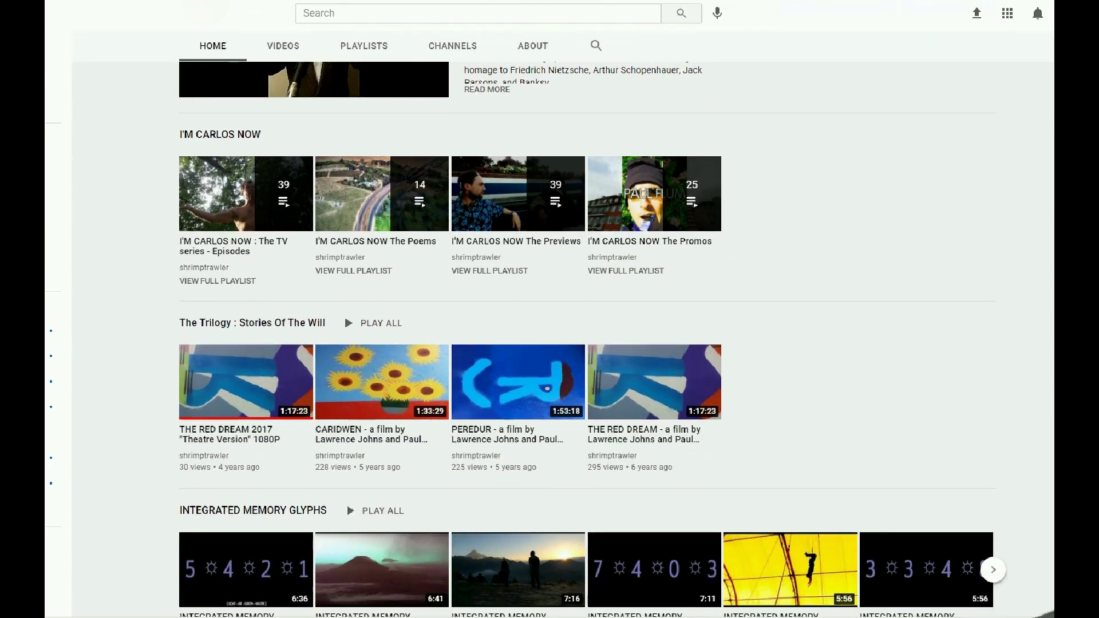
scroll(572, 320, "down", 3)
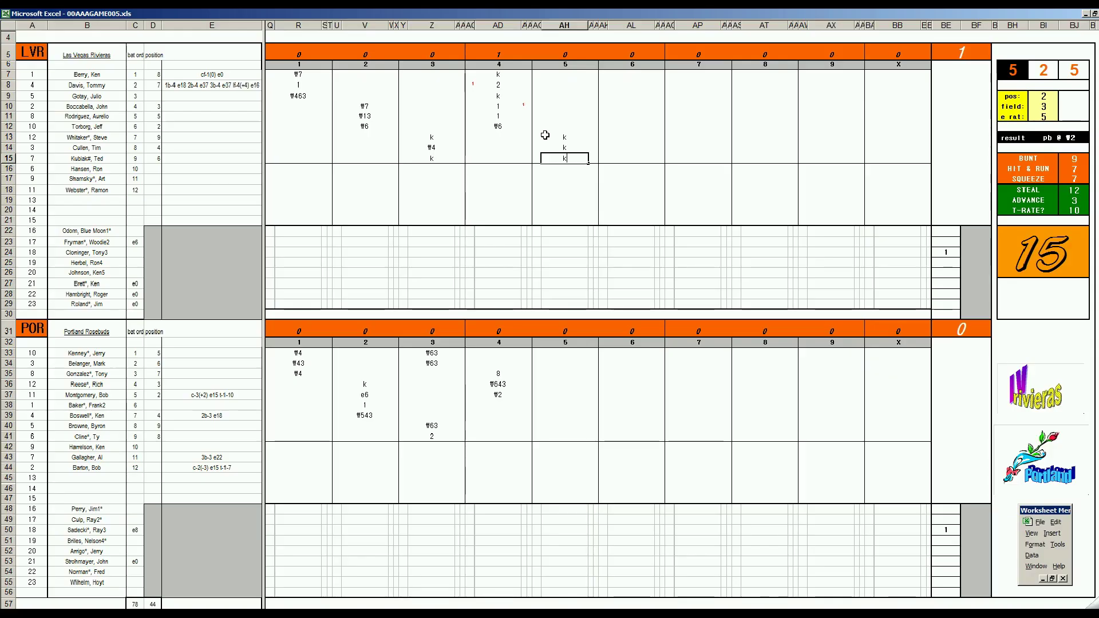
Step: Commit the third Rivieras strikeout, then enter #2, #4 and #6 in AH38:AH40
left_click(559, 405)
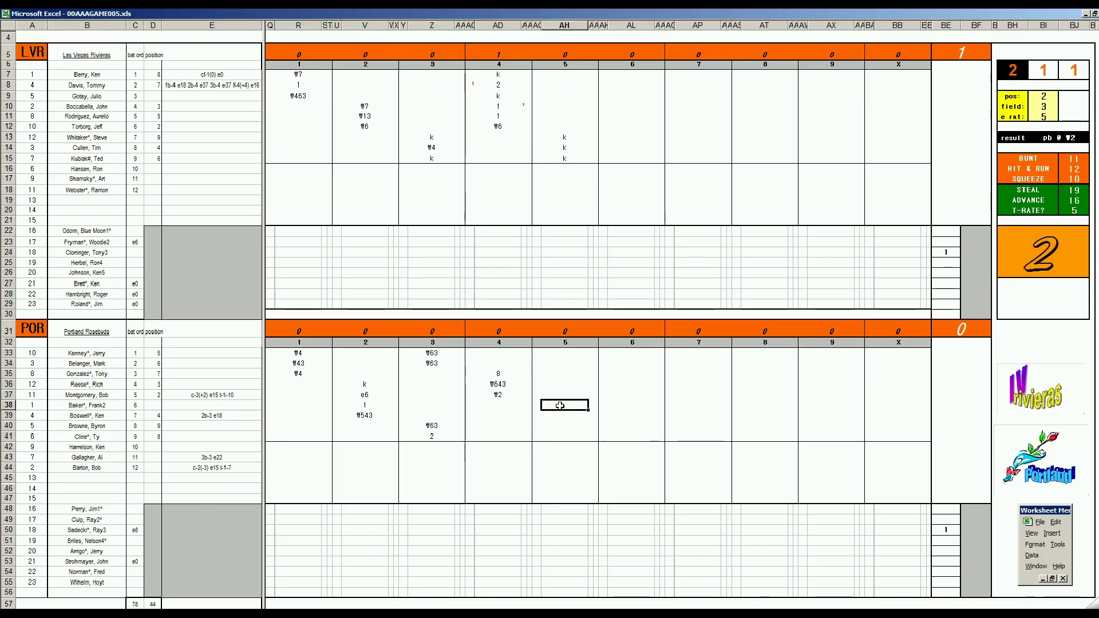
type("#2")
key("Return")
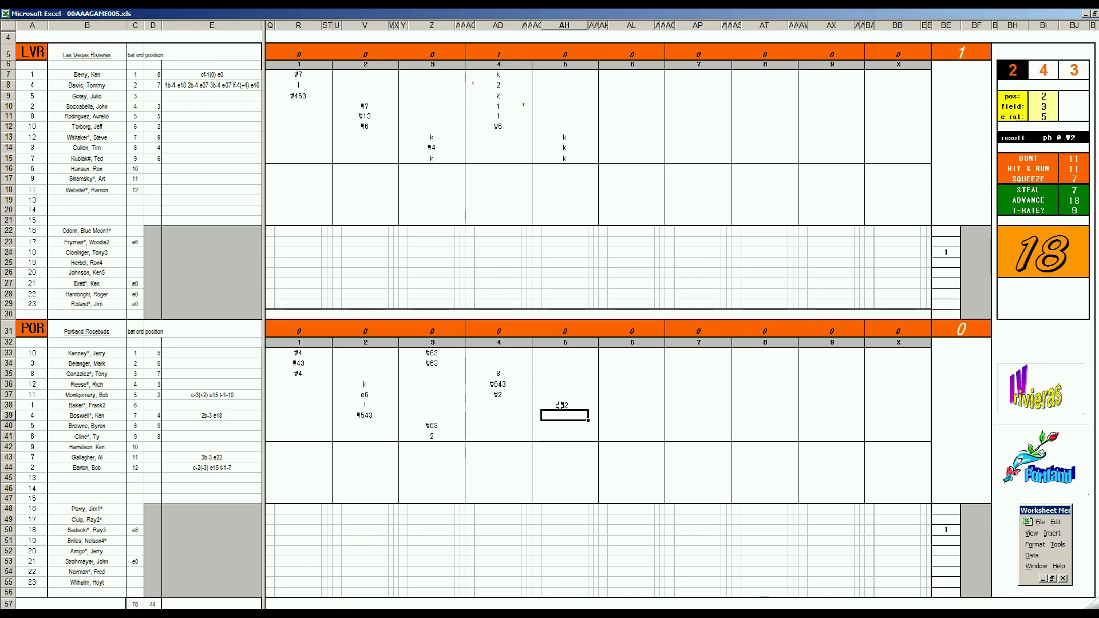
type("#4")
key("Return")
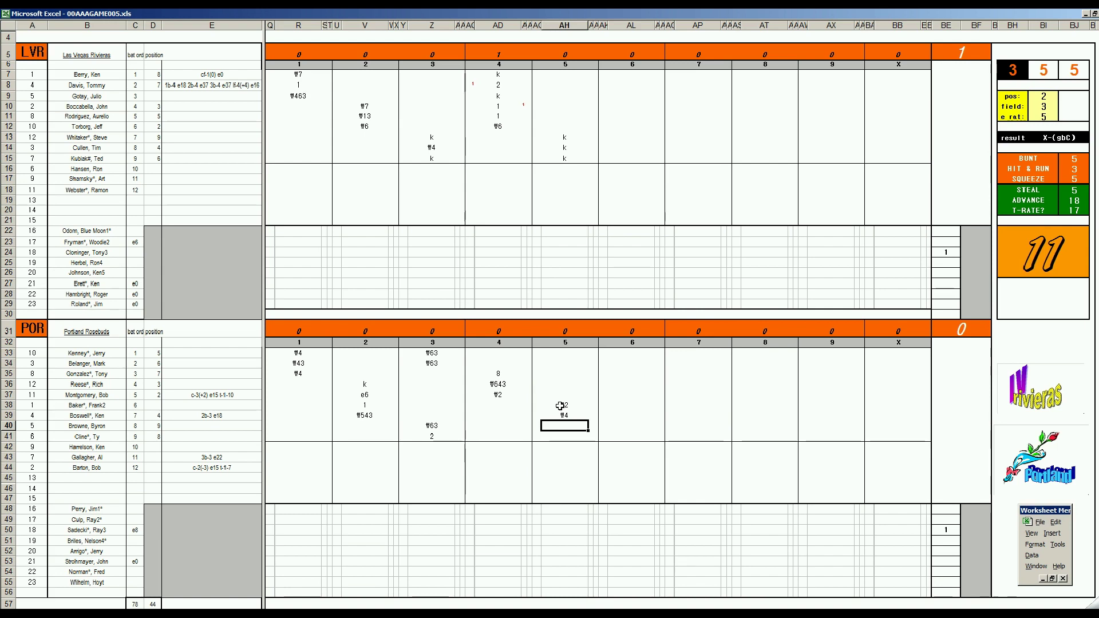
type("#6")
Step: Enter 1 (with 2 beside it), k, #63 and #43 in AL7:AL10
left_click(632, 74)
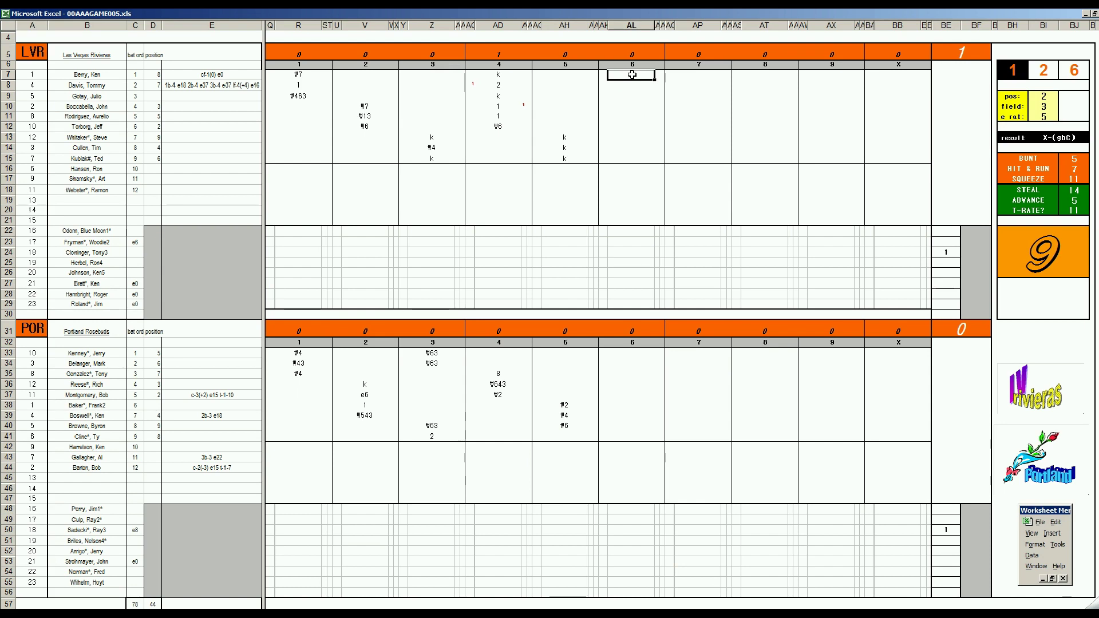
double_click(632, 74)
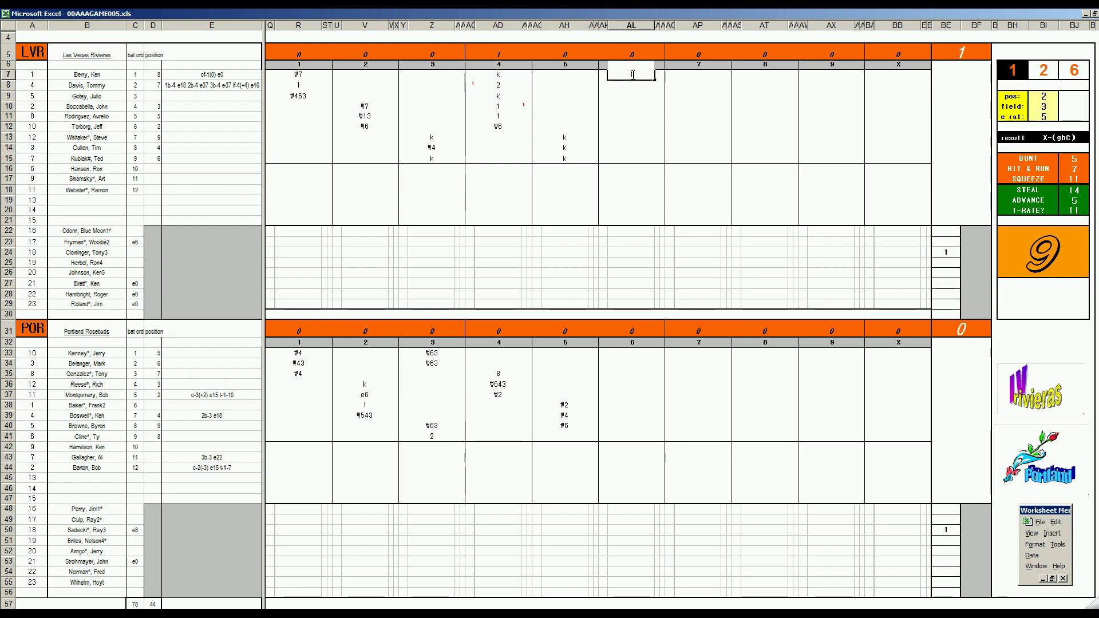
key("Return")
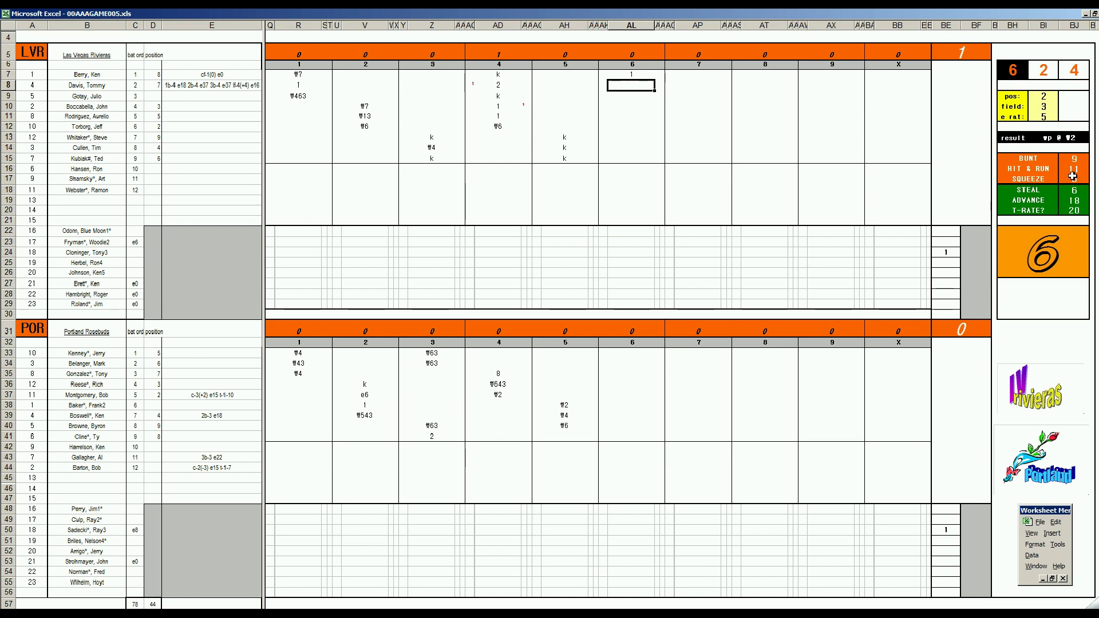
key("Up")
key("Right")
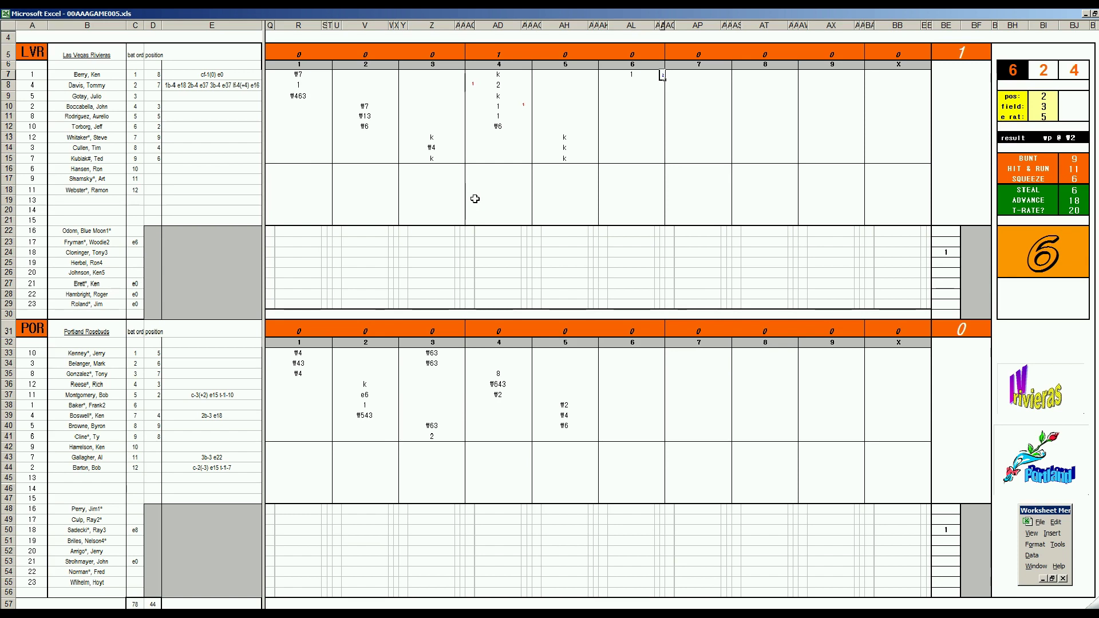
key("Return")
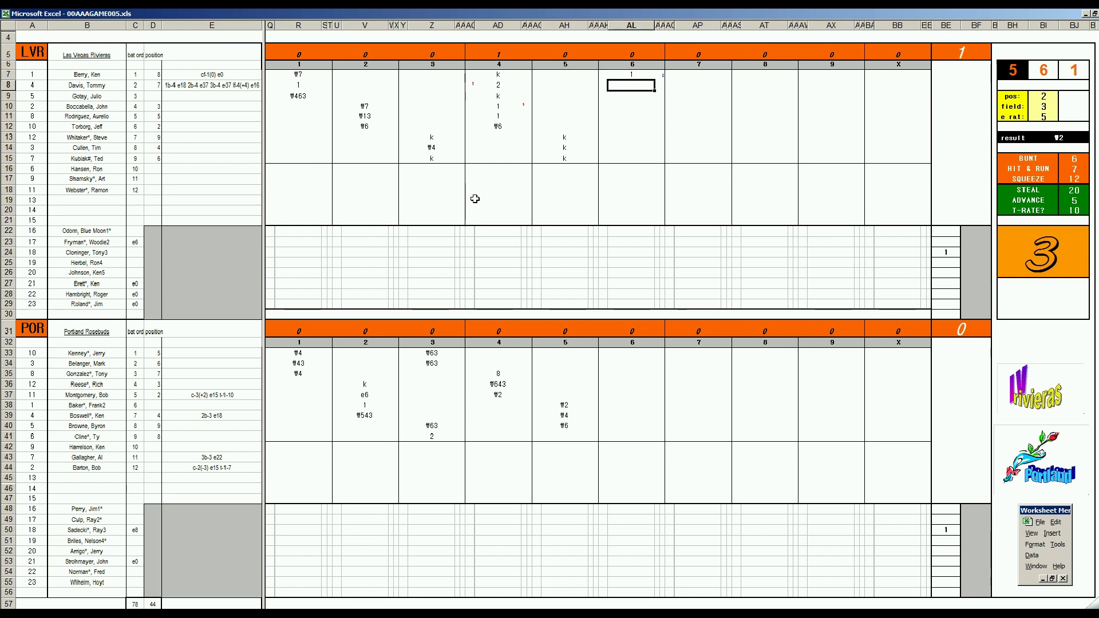
type("k")
key("Return")
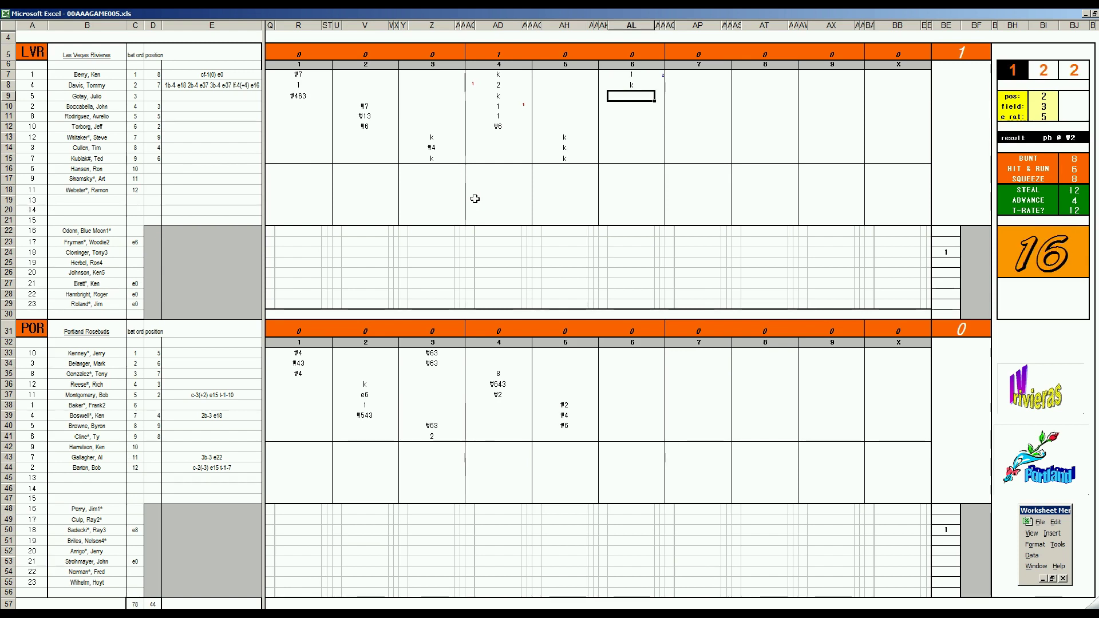
type("#63")
key("Return")
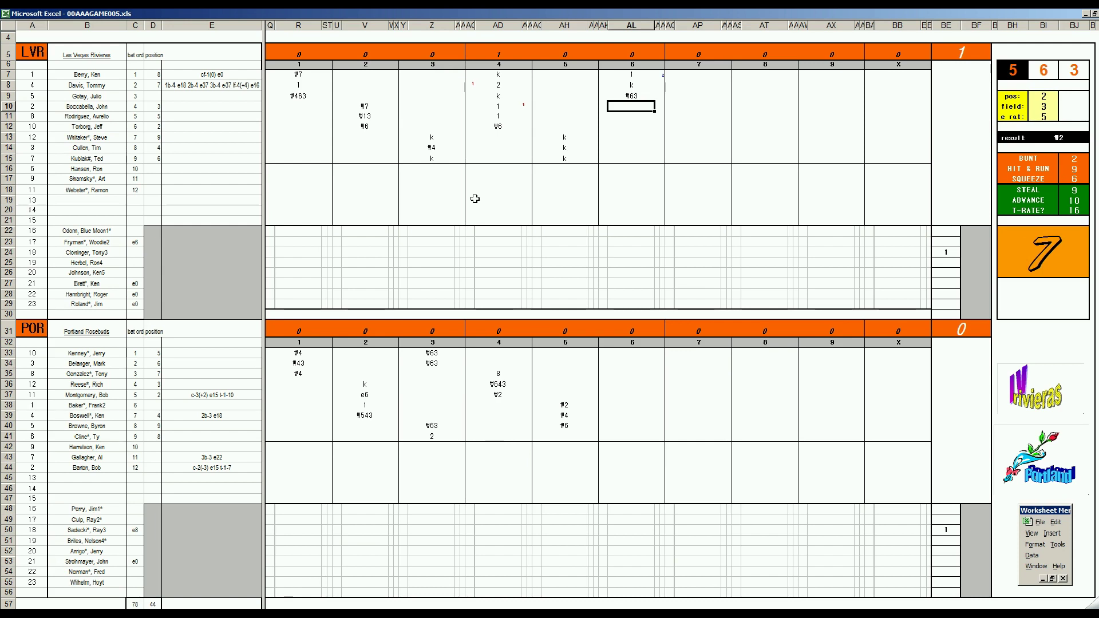
type("#43")
Step: Put 2 in row 41, then #6, #8 and #8 in rows 33–35 of Portland's sixth inning
left_click(631, 435)
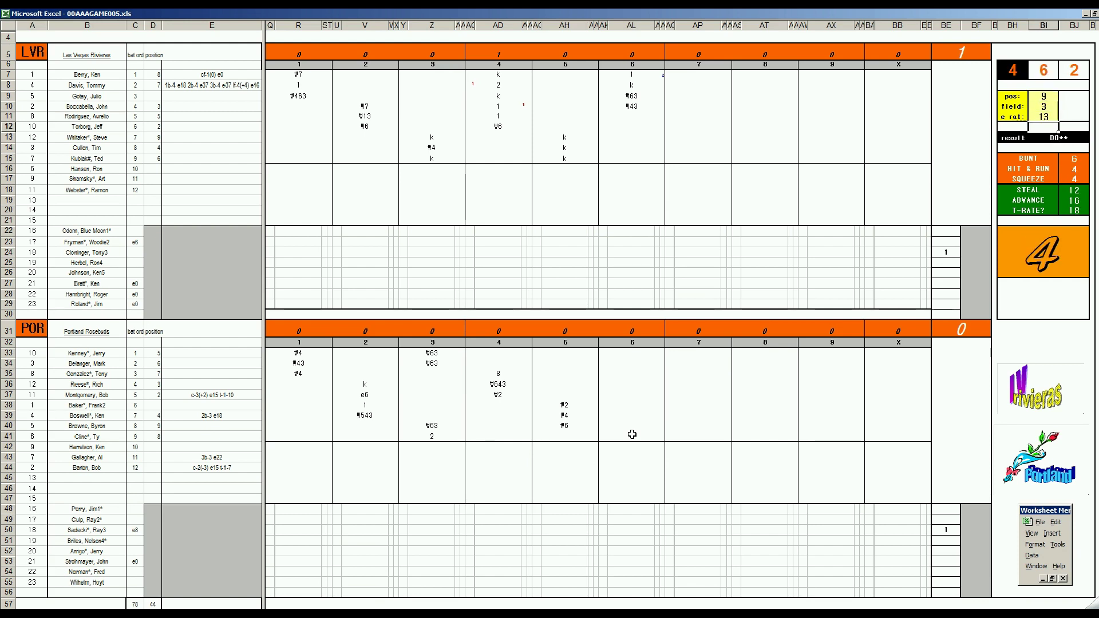
left_click(635, 435)
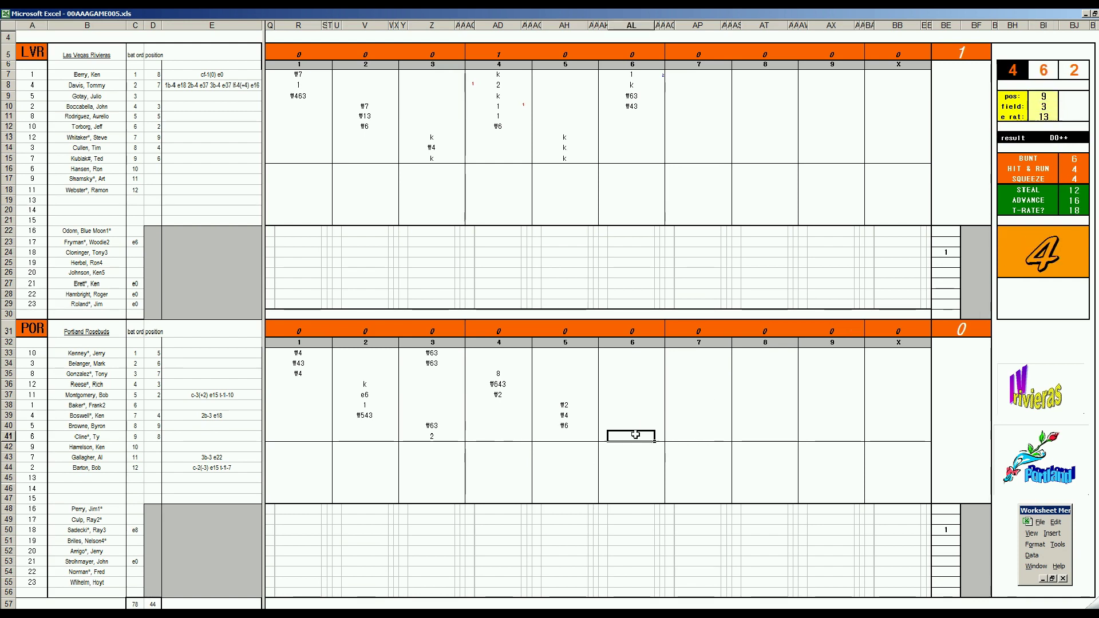
type("2")
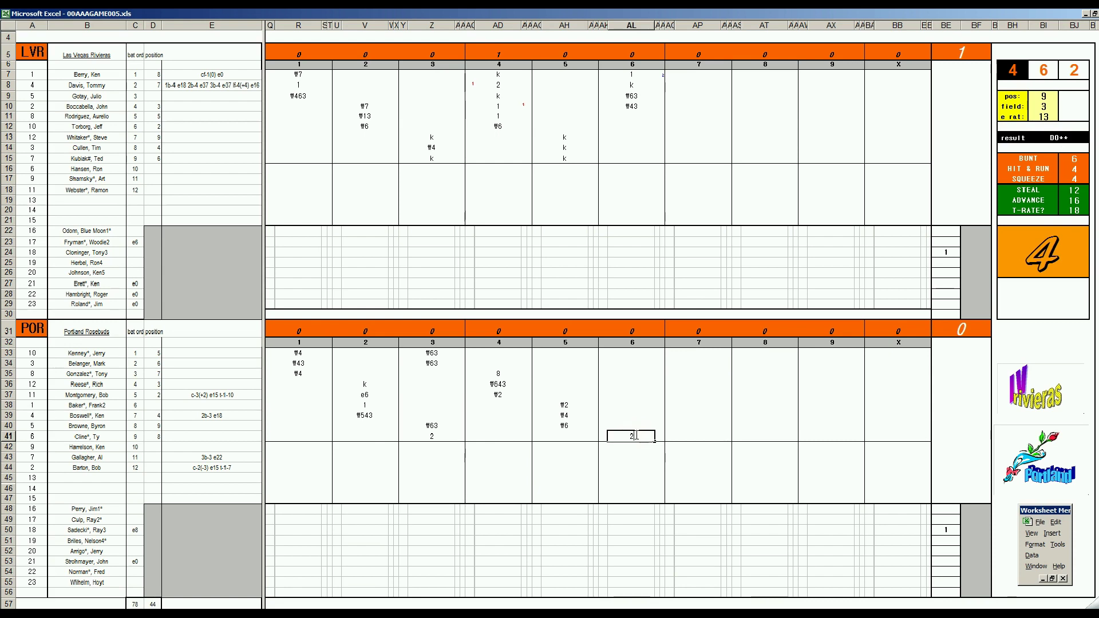
key("Return")
key("Up")
key("Up")
key("Up")
key("Up")
key("Up")
key("Up")
key("Up")
key("Up")
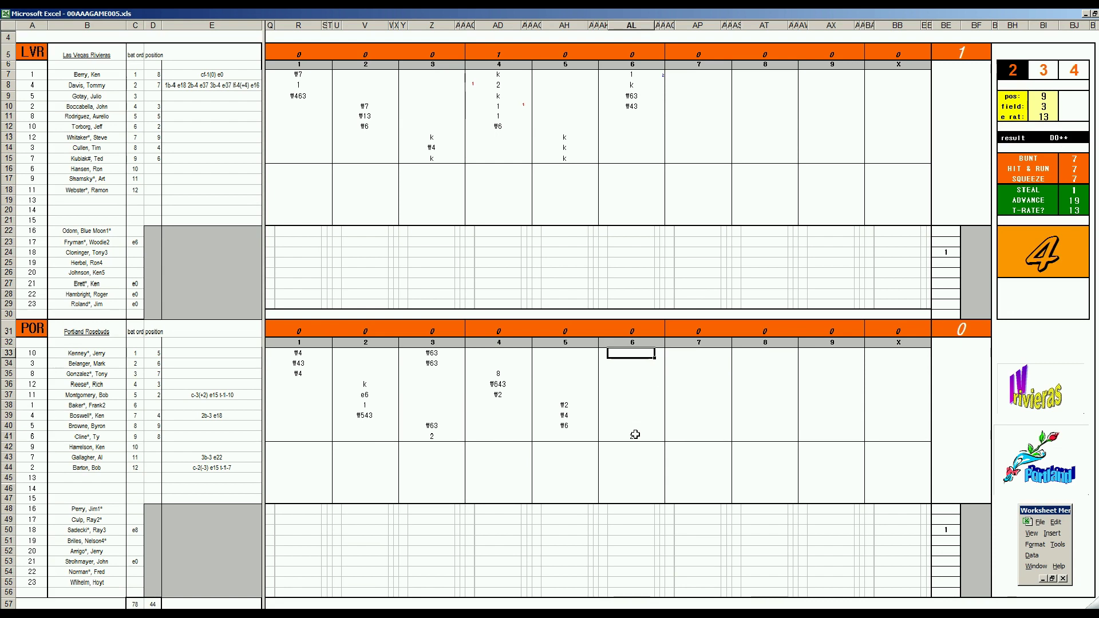
type("#6")
key("Return")
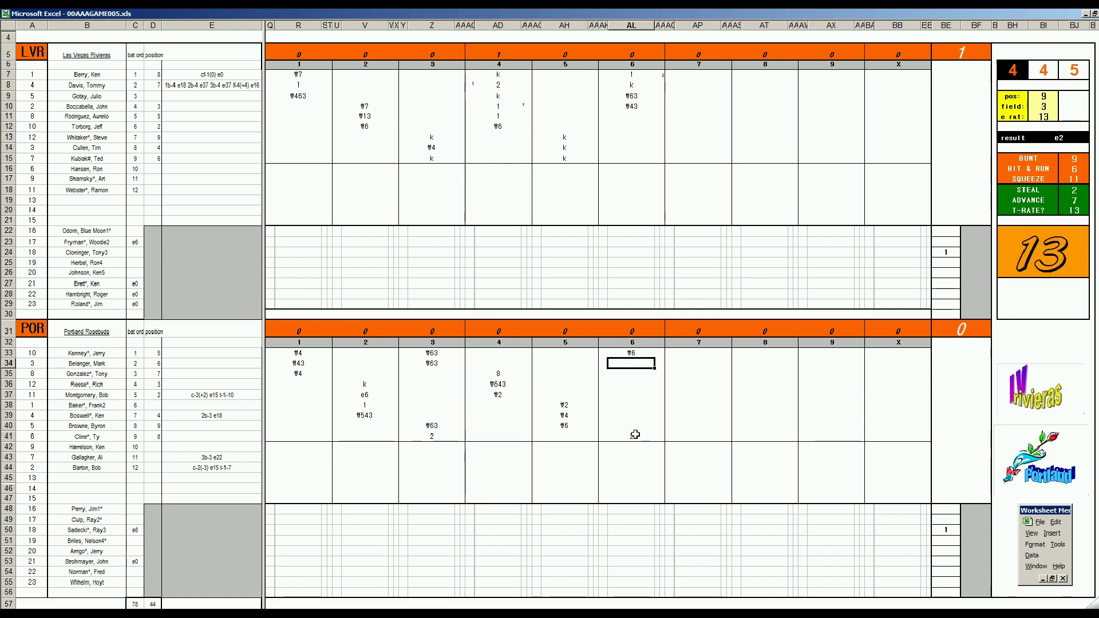
type("#8")
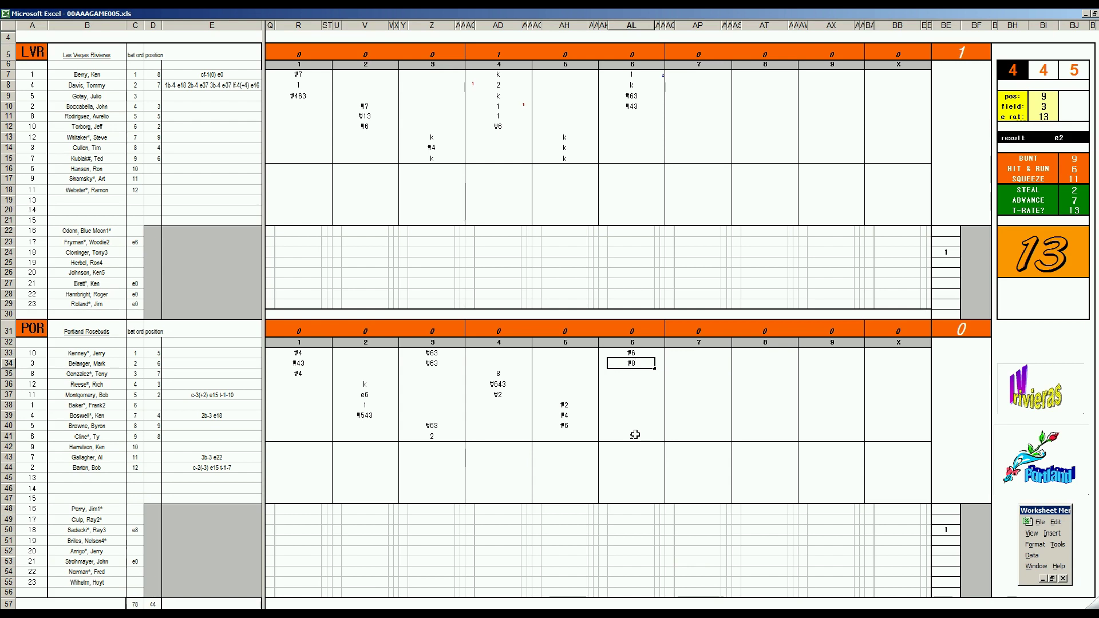
key("Return")
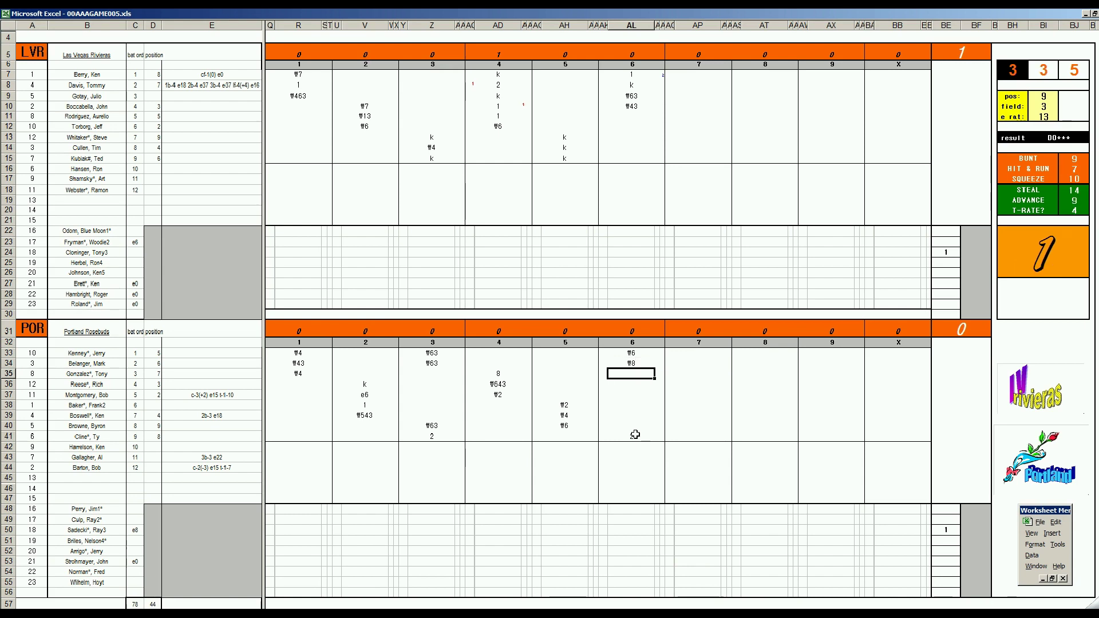
type("#8")
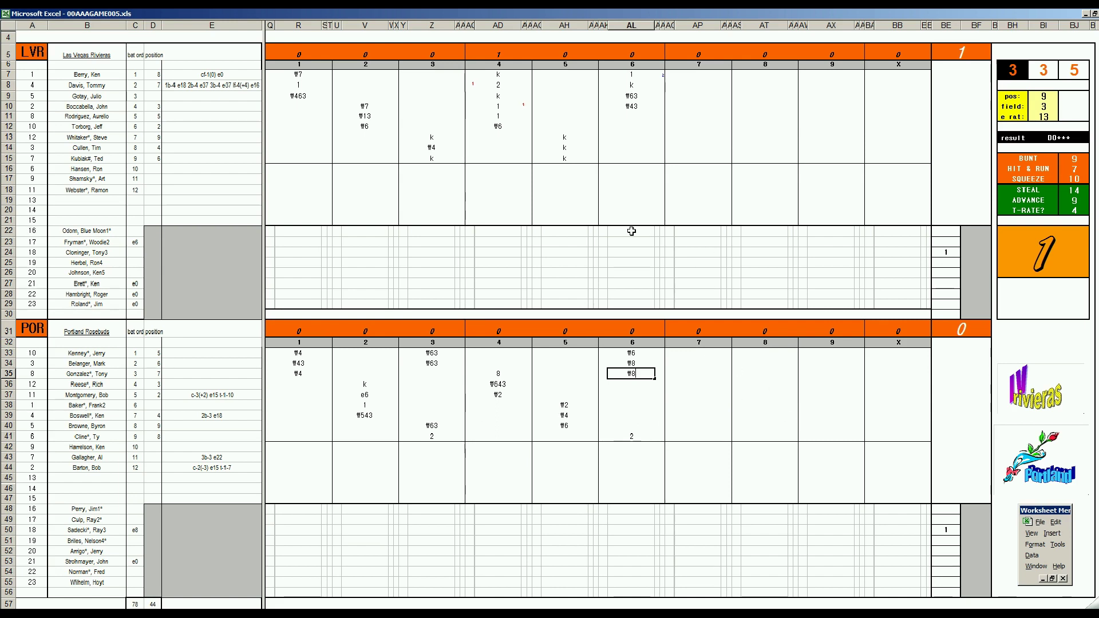
Step: Enter #7, 13 and k down the Rivieras' seventh-inning column starting at AP11
left_click(685, 114)
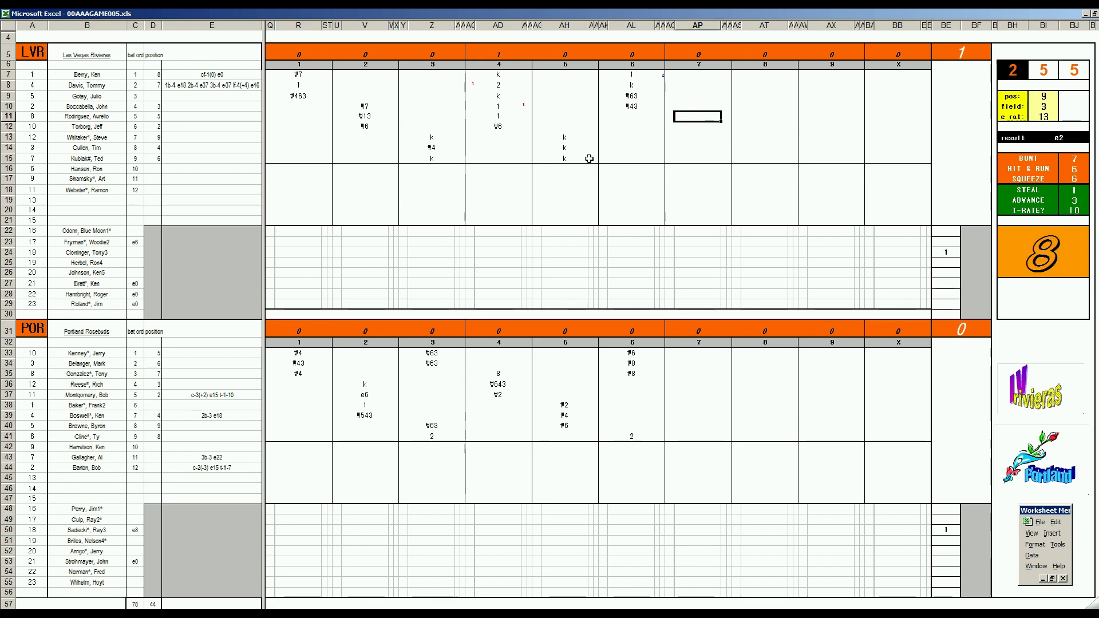
type("#7")
key("Return")
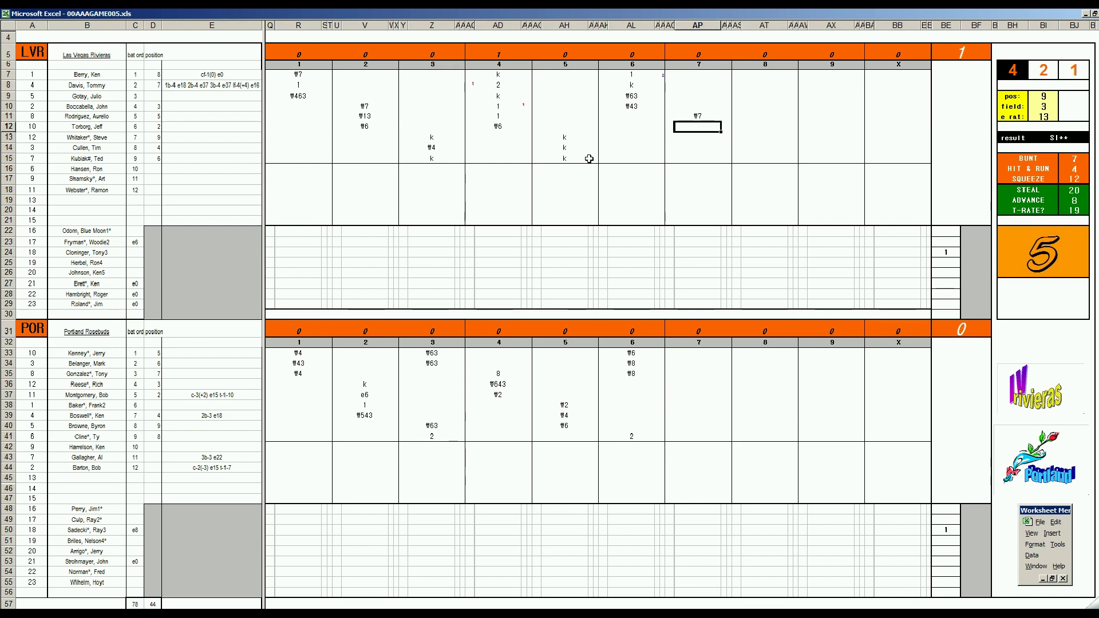
key("ctrl+r")
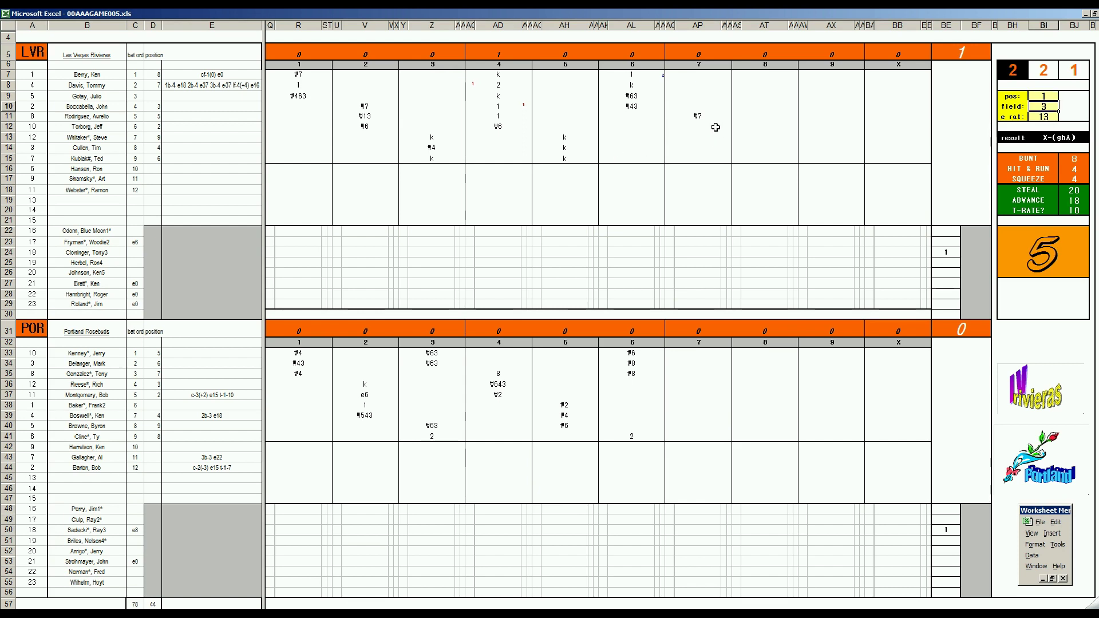
left_click(709, 127)
type("13")
key("Return")
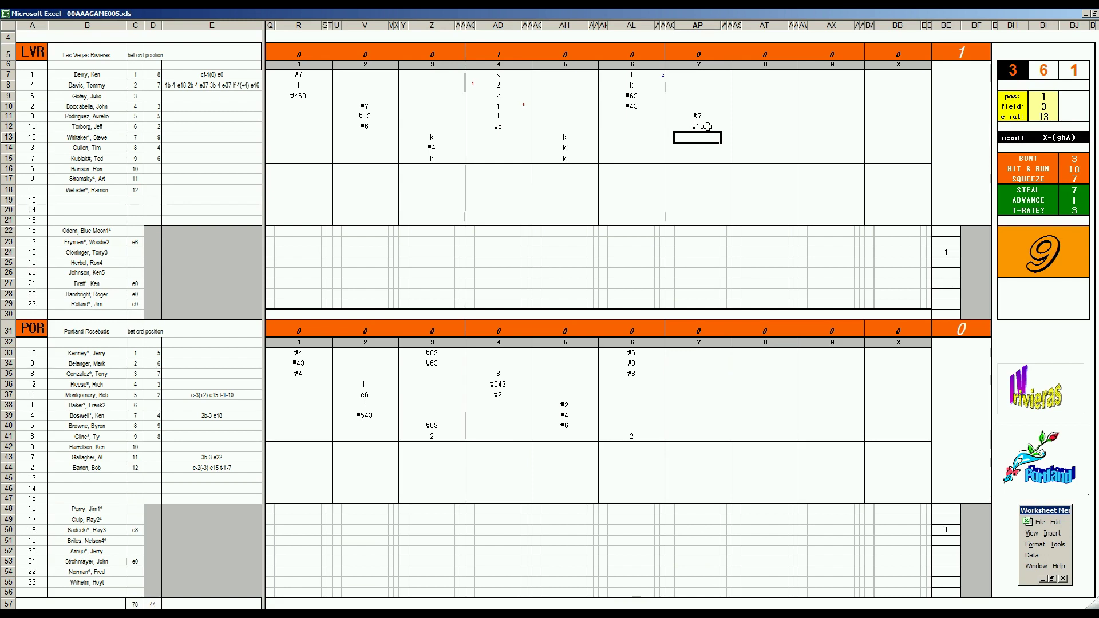
type("k")
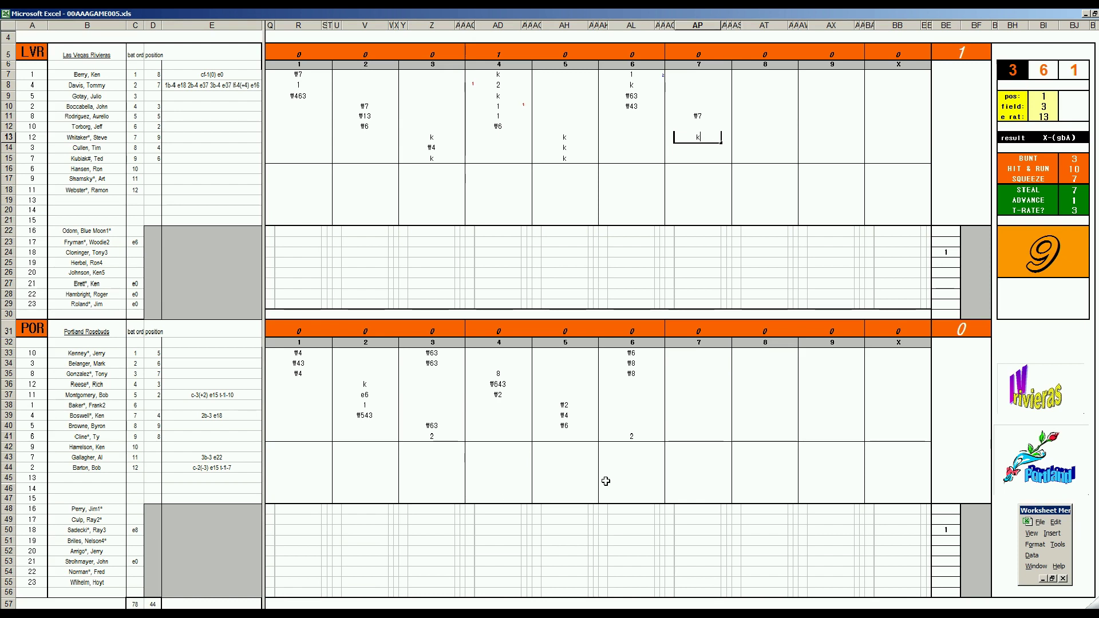
Step: Record 2 in AP36 and 1 in AP37 for Portland's first seventh-inning batters
left_click(686, 383)
key("Up")
left_click(686, 384)
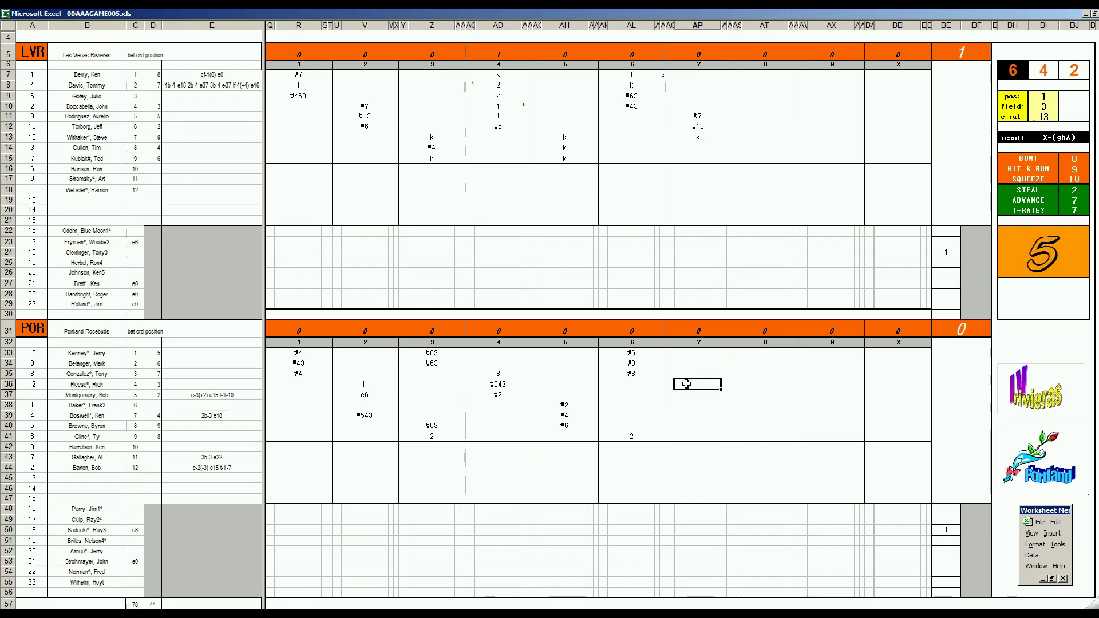
type("2")
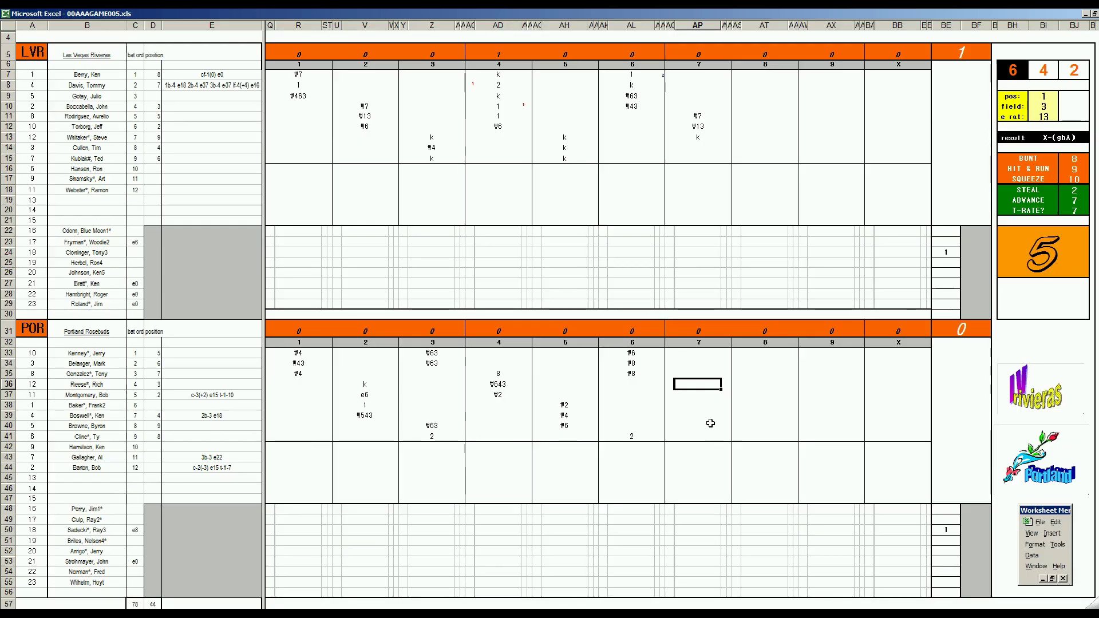
type("2")
key("Return")
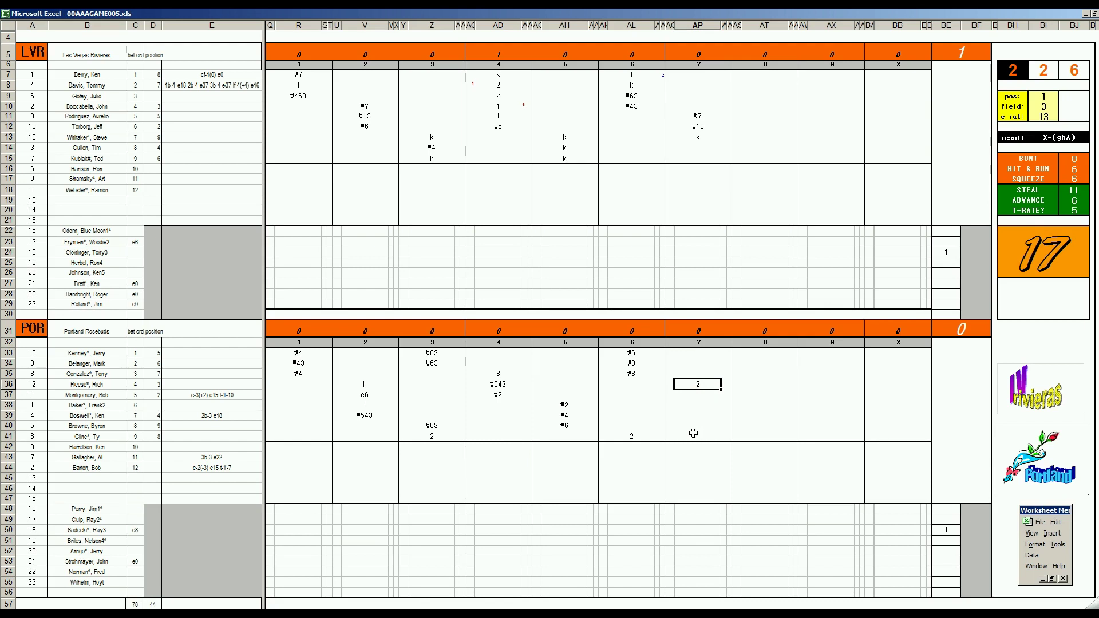
key("Return")
type("1")
key("Return")
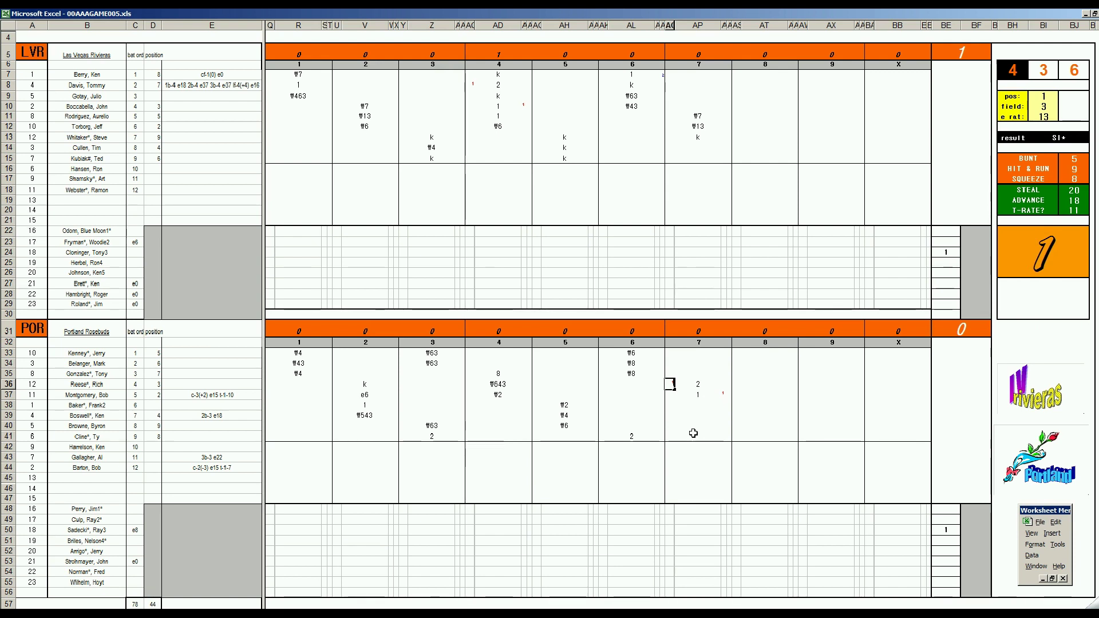
Step: Enter kh in the Rivieras' row-24 tally cell and set the e rat value to 0
left_click(968, 254)
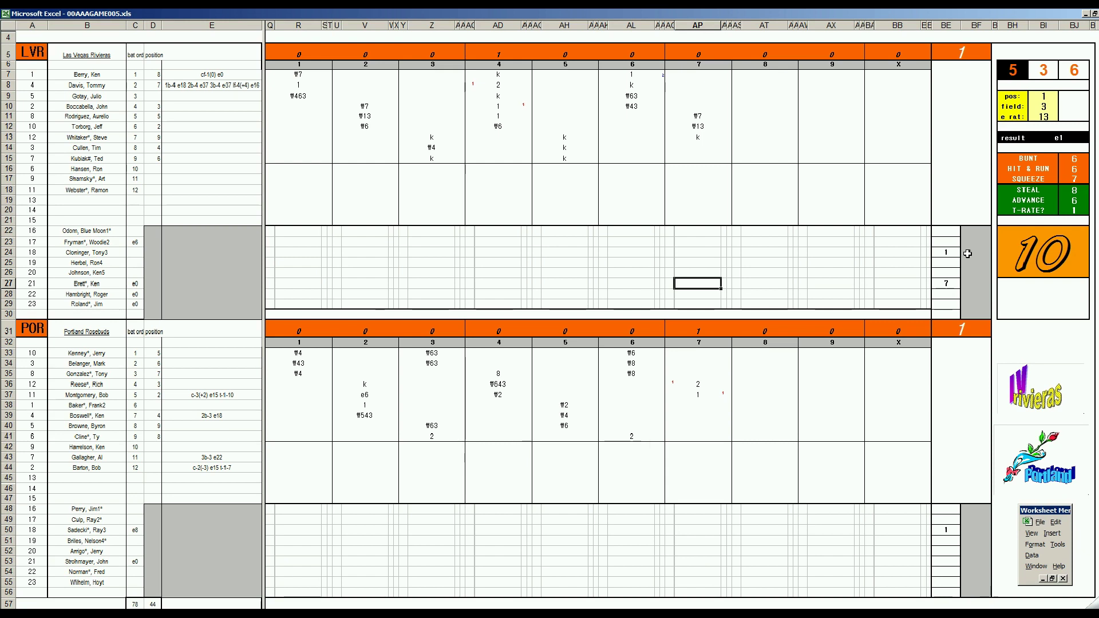
type("kh")
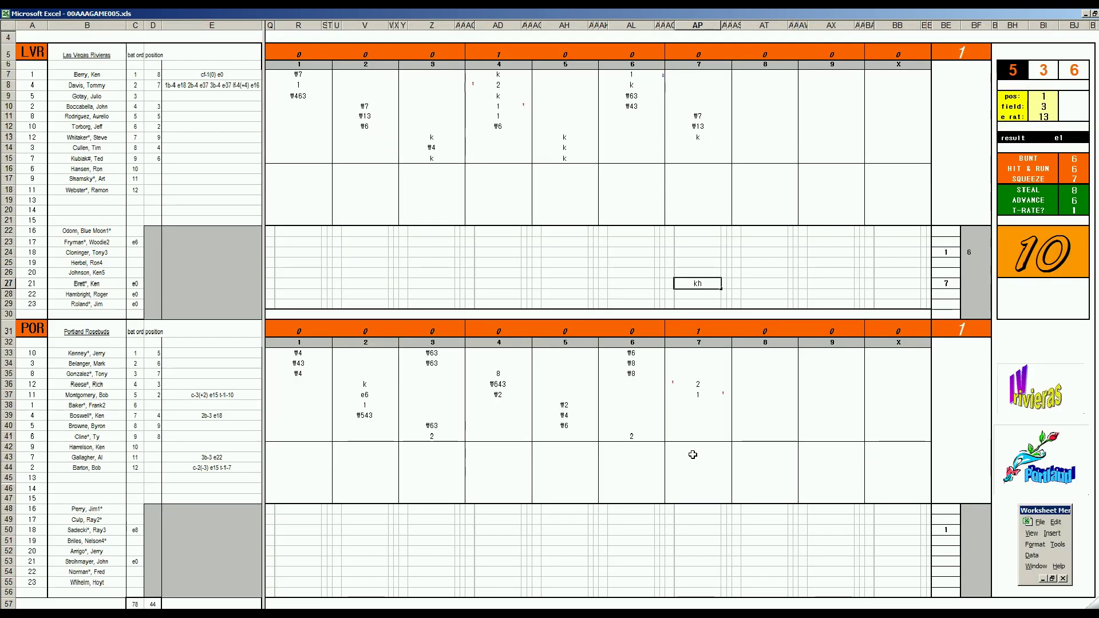
left_click(695, 450)
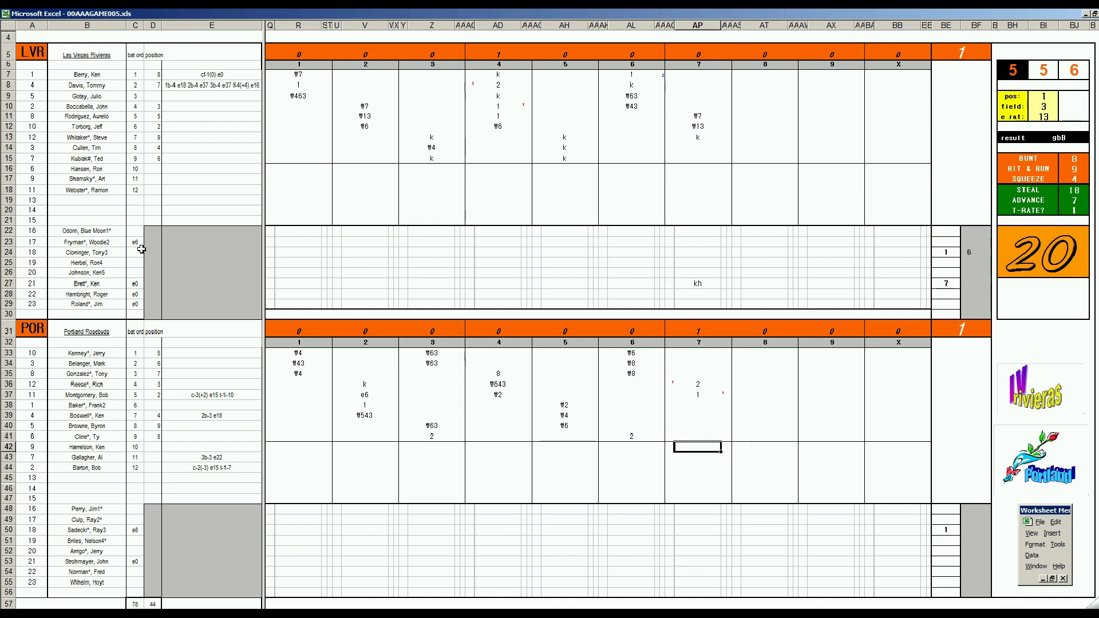
key("Return")
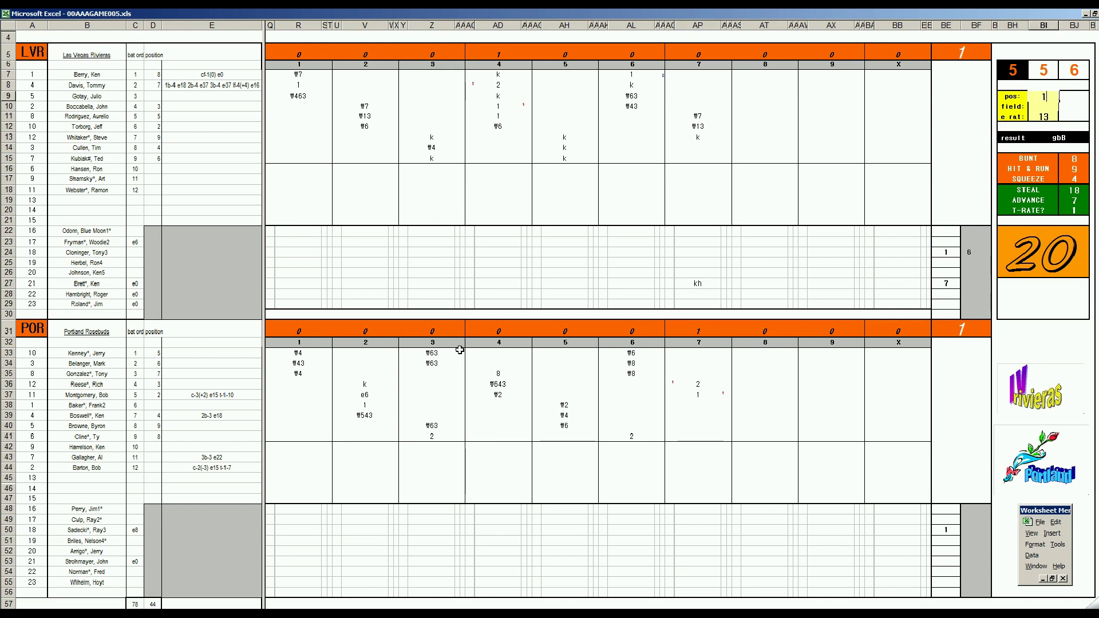
key("Return")
type("0")
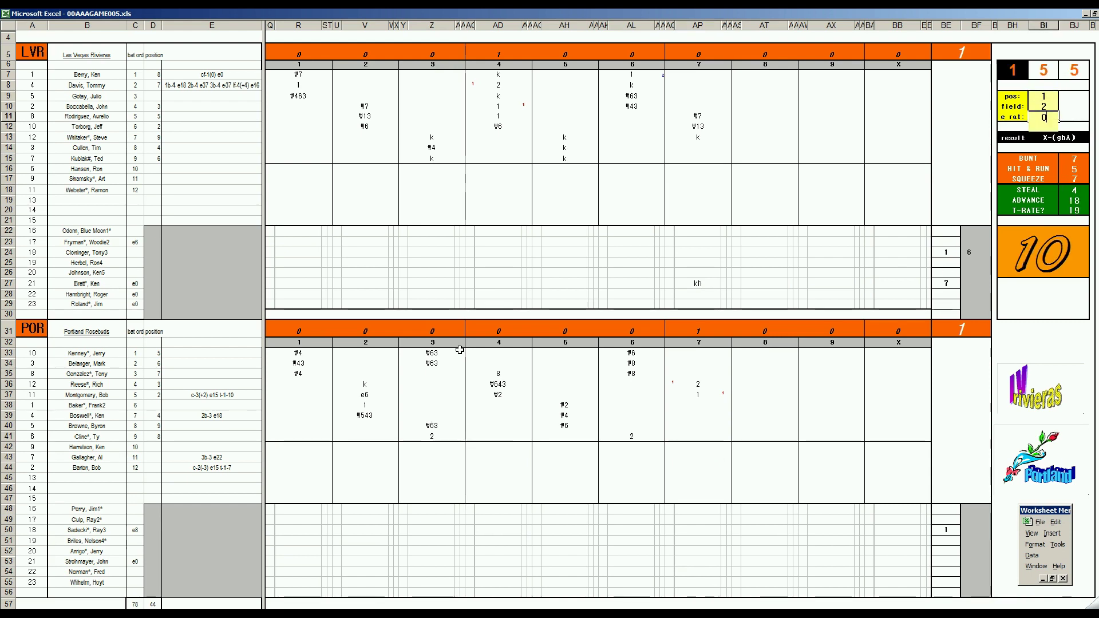
key("Return")
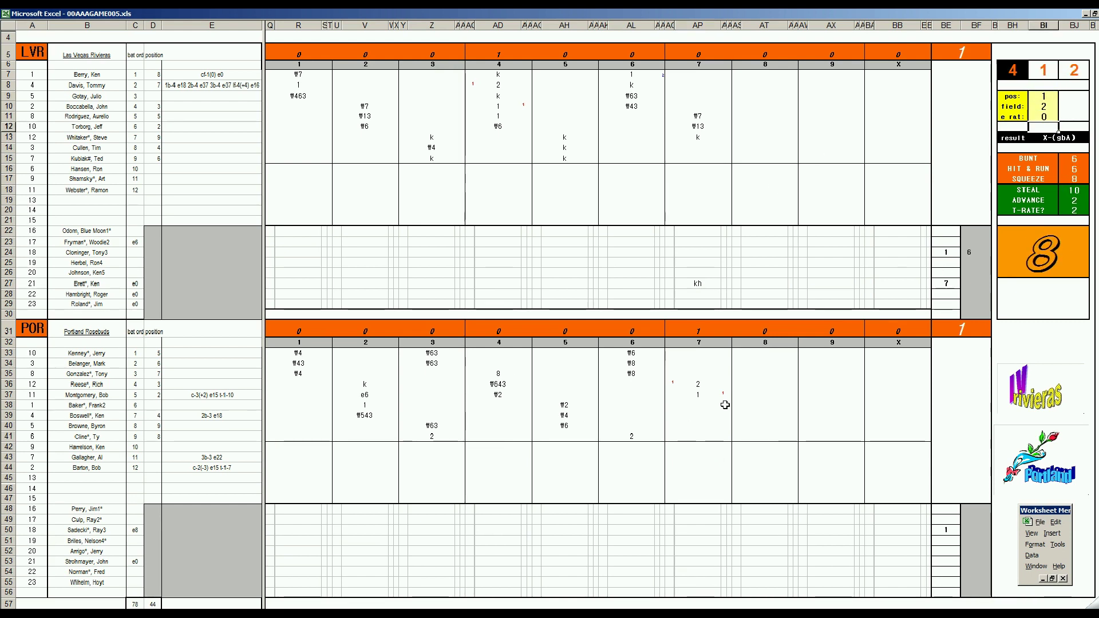
Step: Drop the #165 typed in row 38 and enter #163 in row 42 of inning 7
left_click(701, 405)
type("#165")
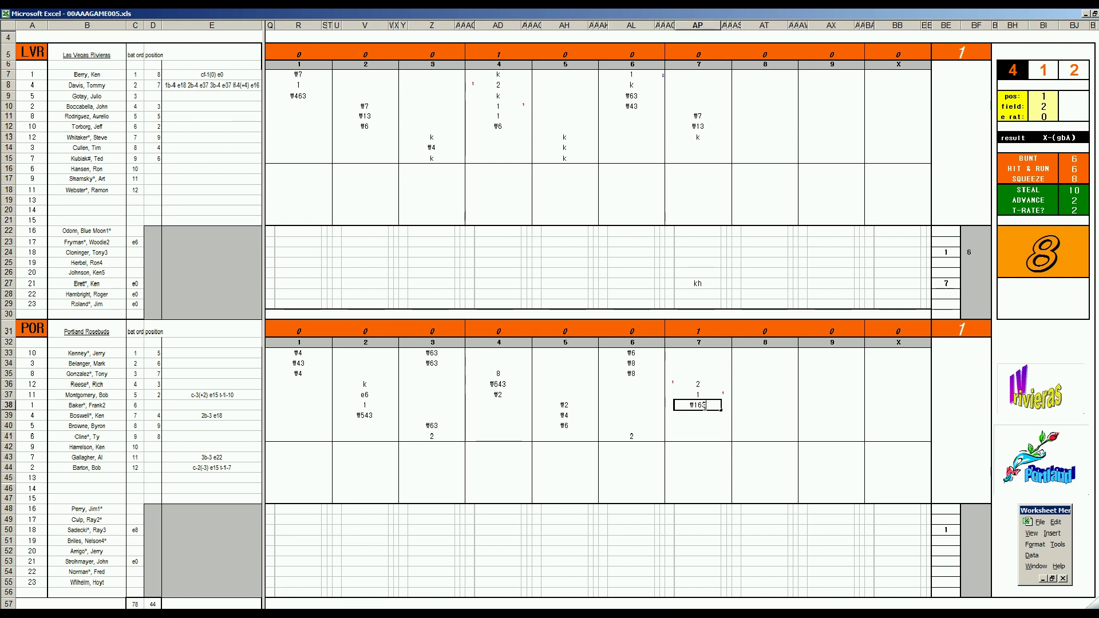
key("Return")
key("Down")
key("Down")
key("Down")
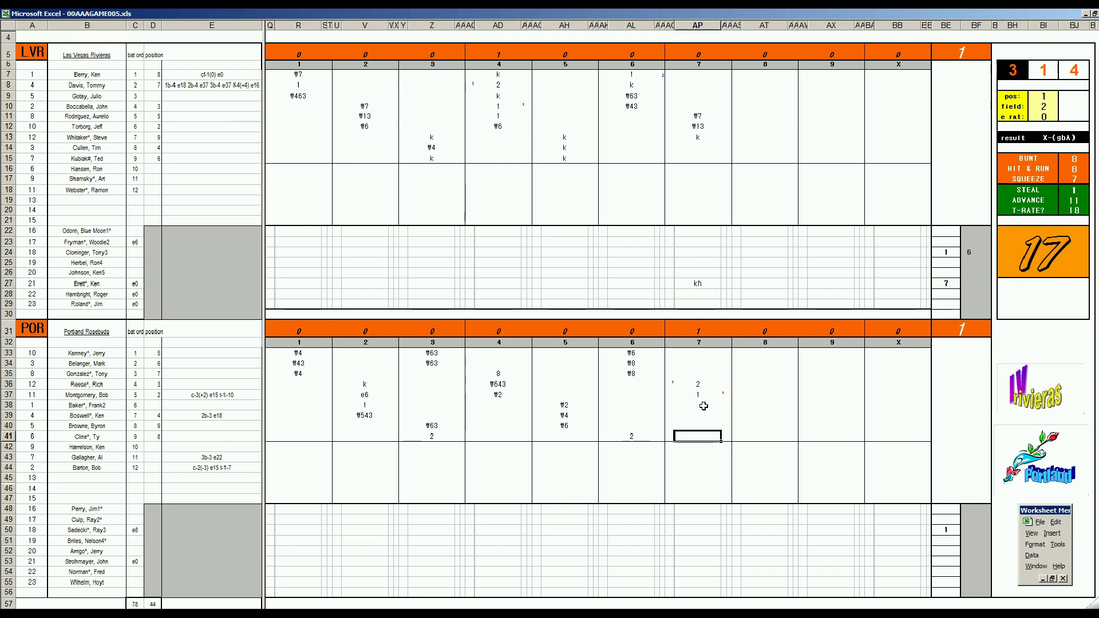
type("#163")
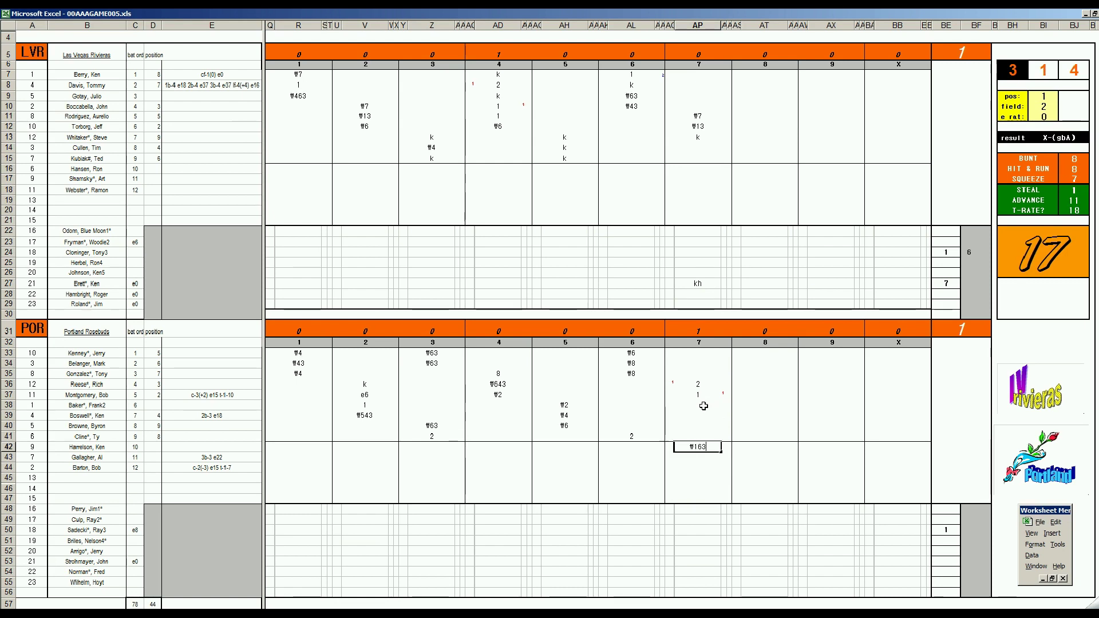
key("Up")
key("Up")
key("Up")
key("Up")
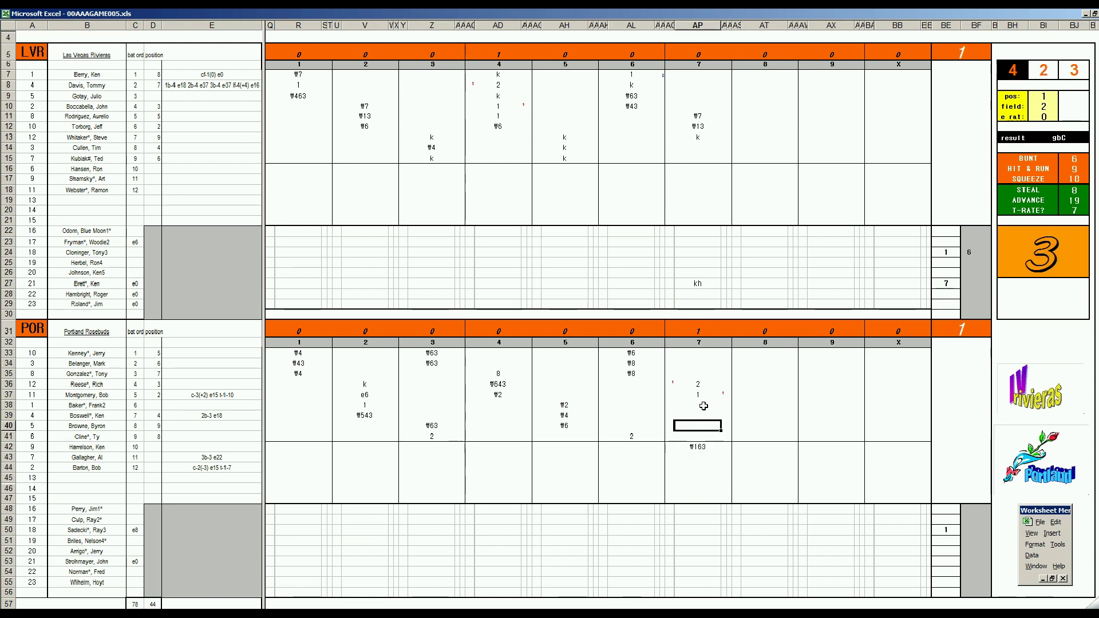
key("Down")
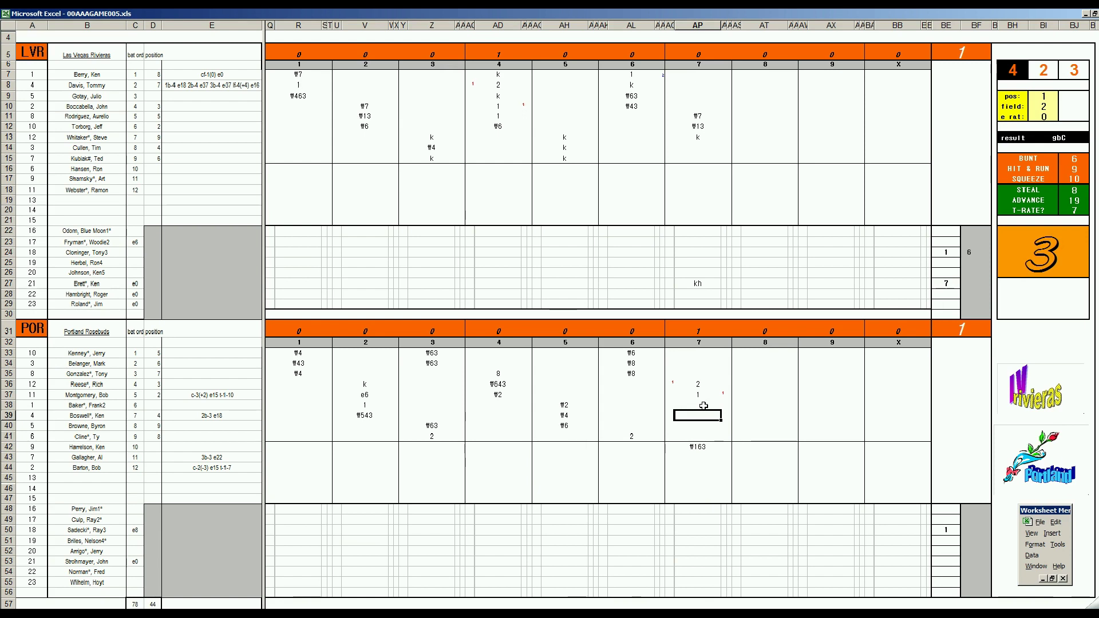
Step: Set the dice panel's pos to 6 and e rat to 19
key("ctrl+q")
type("6")
key("Return")
key("Return")
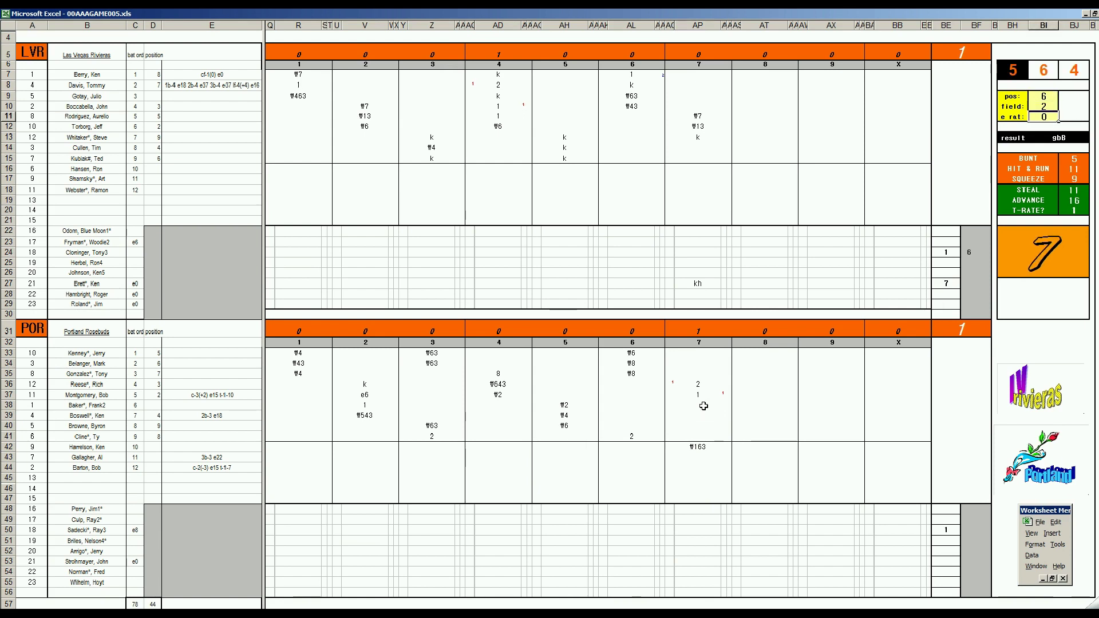
type("19")
key("Return")
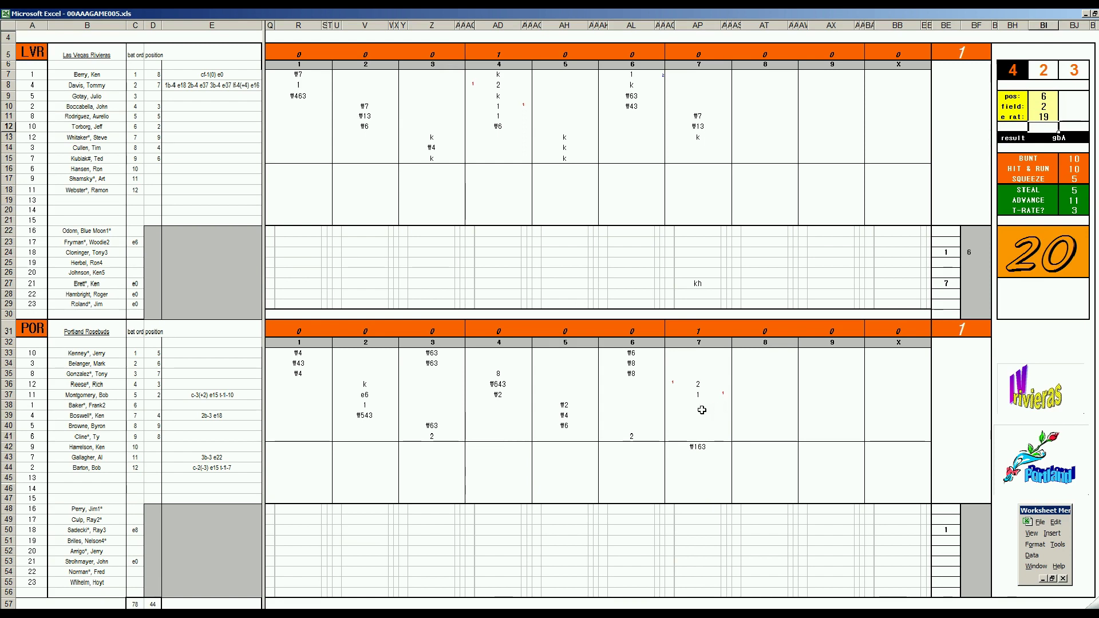
Step: Begin a \6 entry in Portland's row-39 seventh-inning cell AP39
left_click(702, 408)
left_click(703, 414)
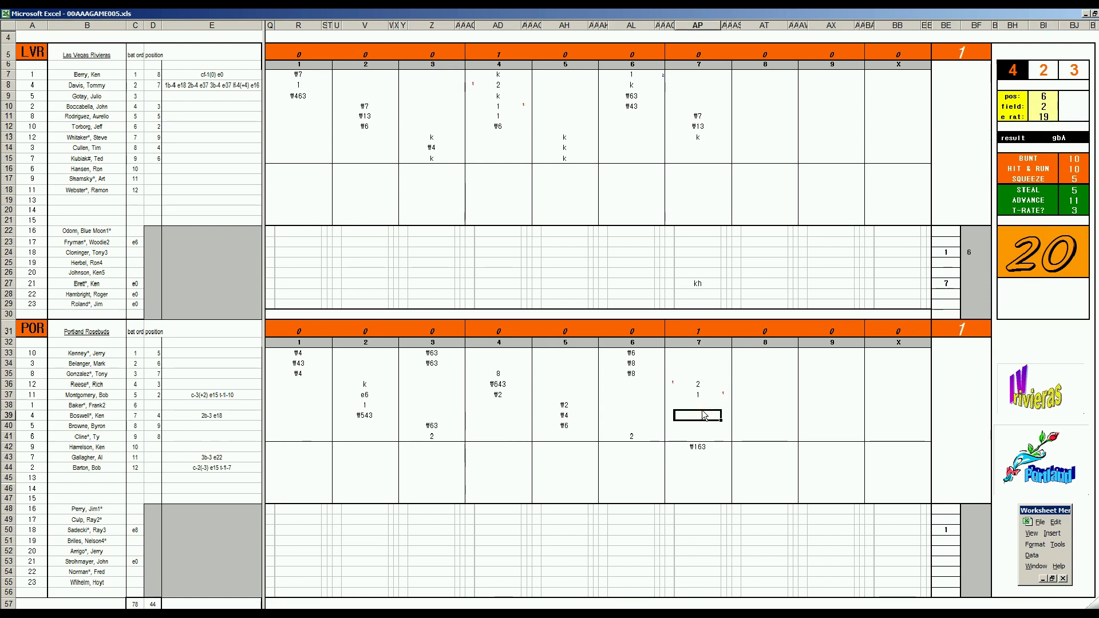
type("\\6")
Step: Append 3 so Portland's row-39 seventh-inning play reads \63
type("3")
Step: Enter #8 and #33 in AT14–AT15, 8 in AT7, and s in AT22 for Las Vegas
left_click(751, 150)
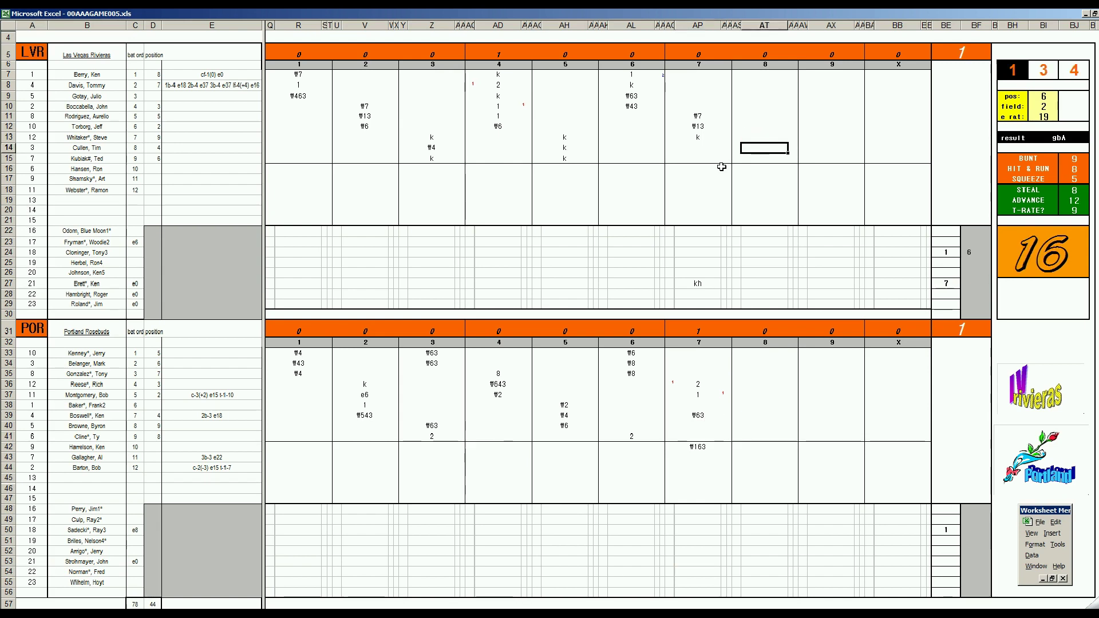
type("#8")
key("Return")
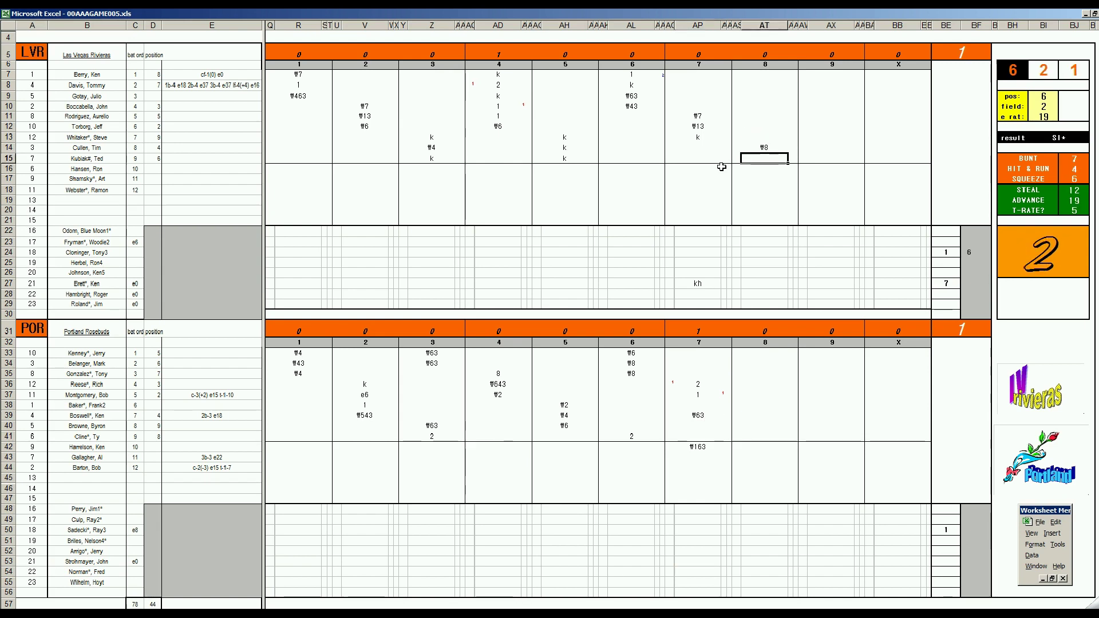
type("#33")
key("Return")
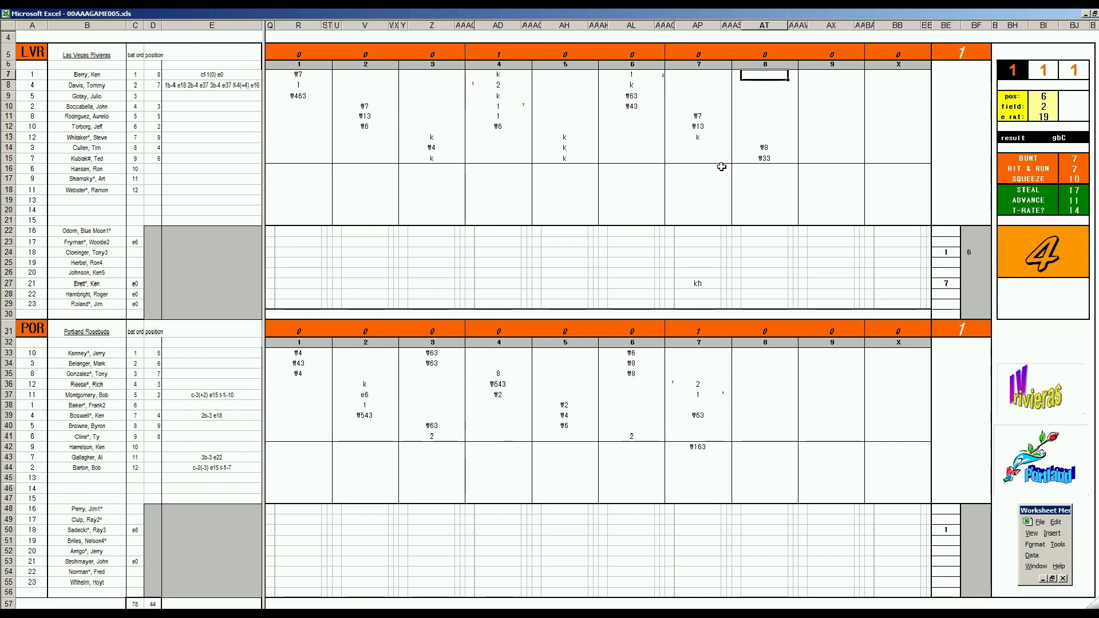
type("8")
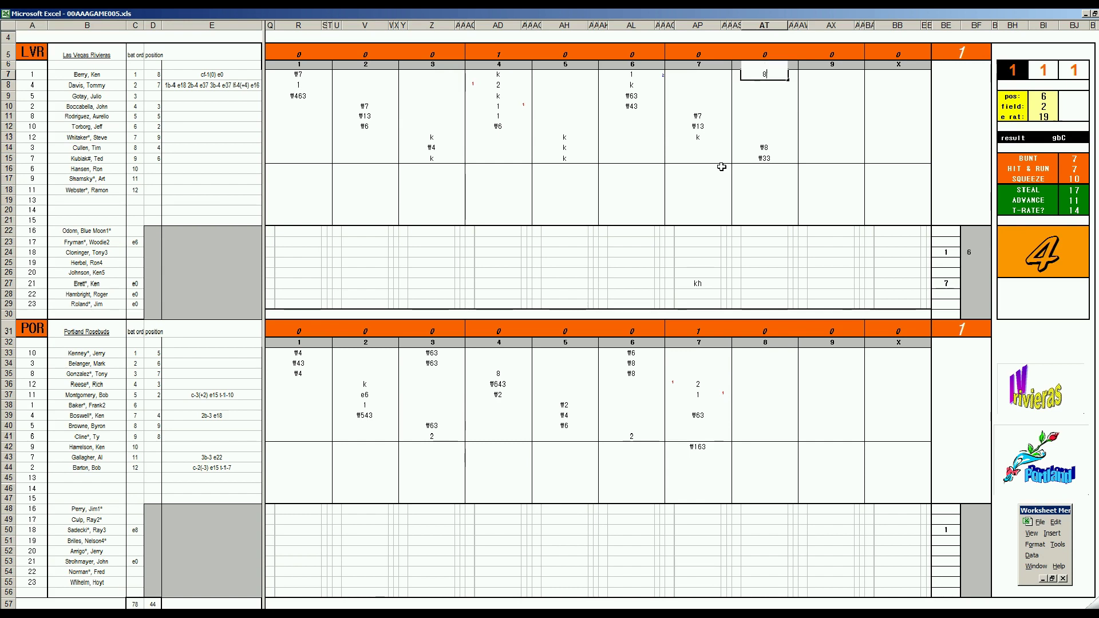
key("Return")
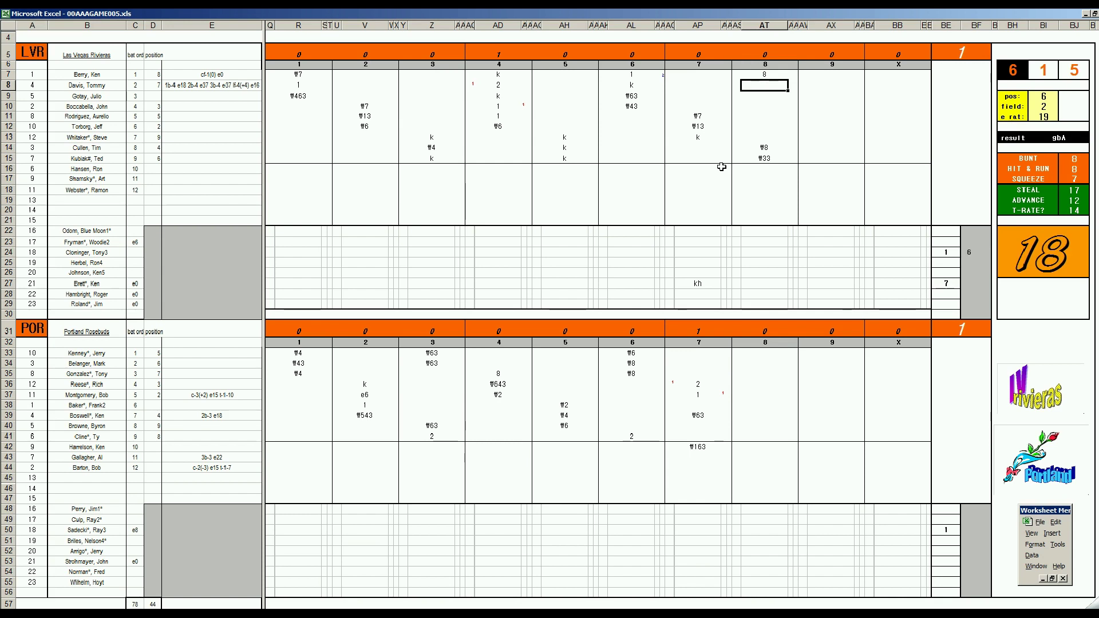
left_click(773, 236)
type("s")
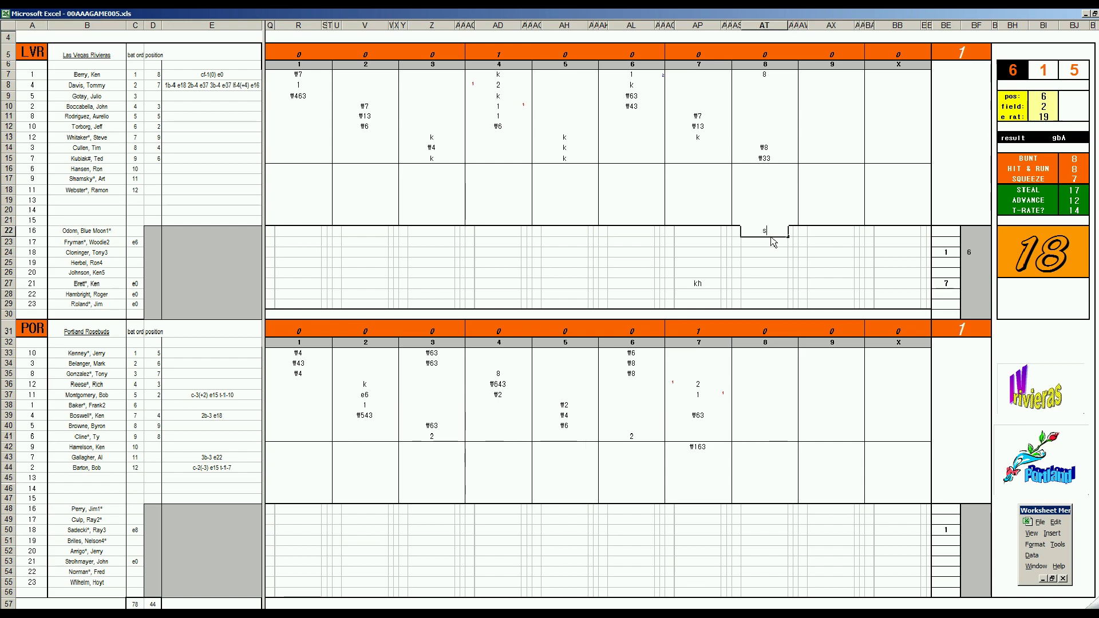
Step: Enter 8 in row 40, 9 in row 41 and 1 in row 33 of Portland's eighth inning
left_click(747, 424)
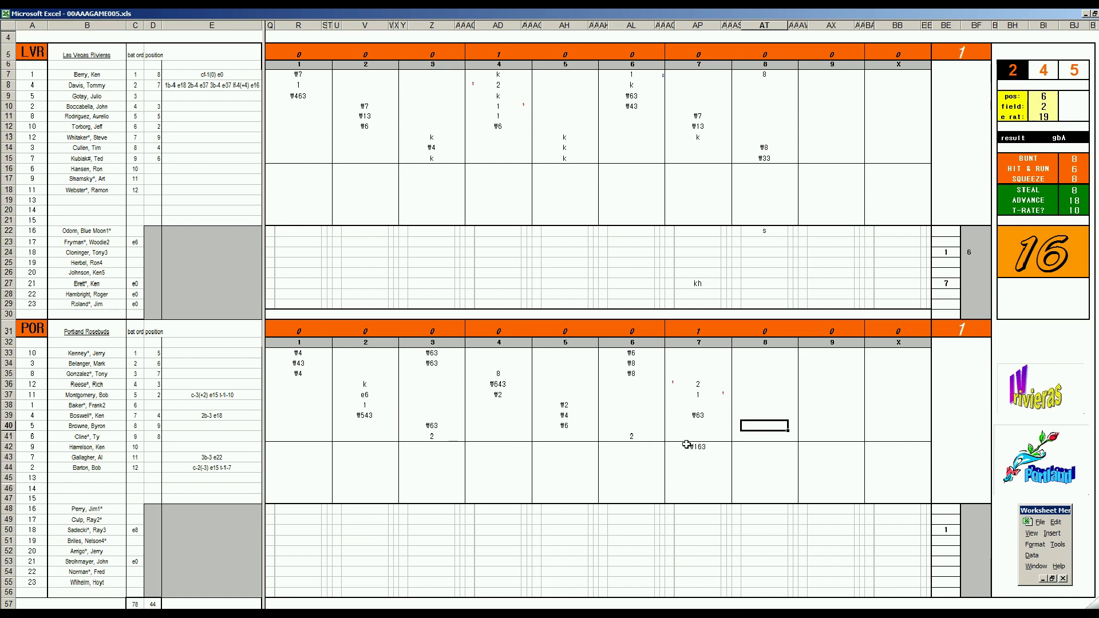
type("8")
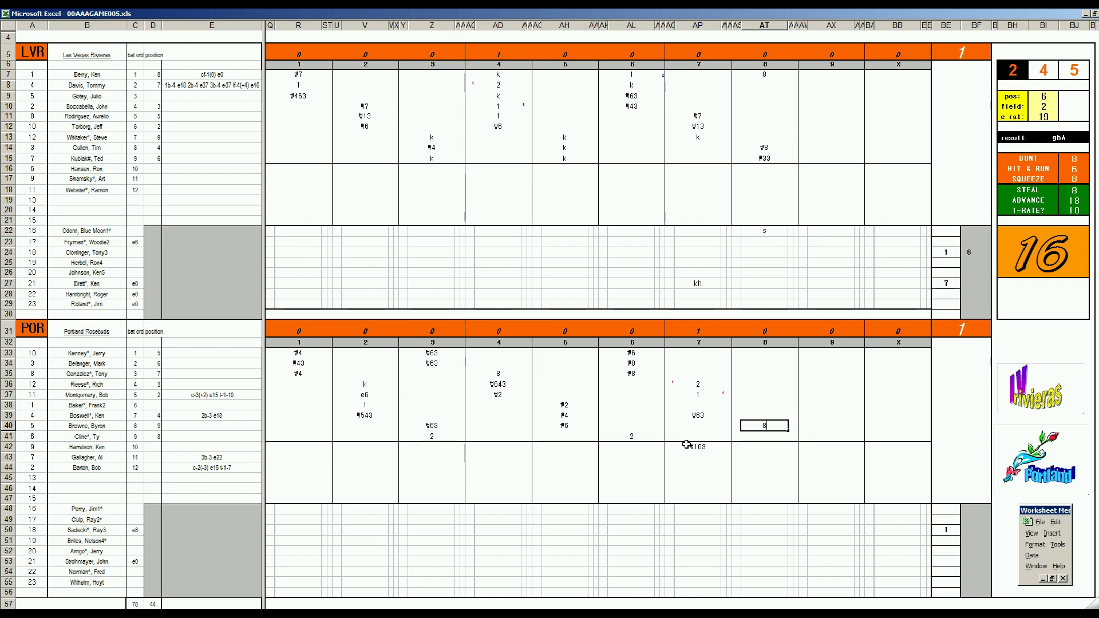
key("Return")
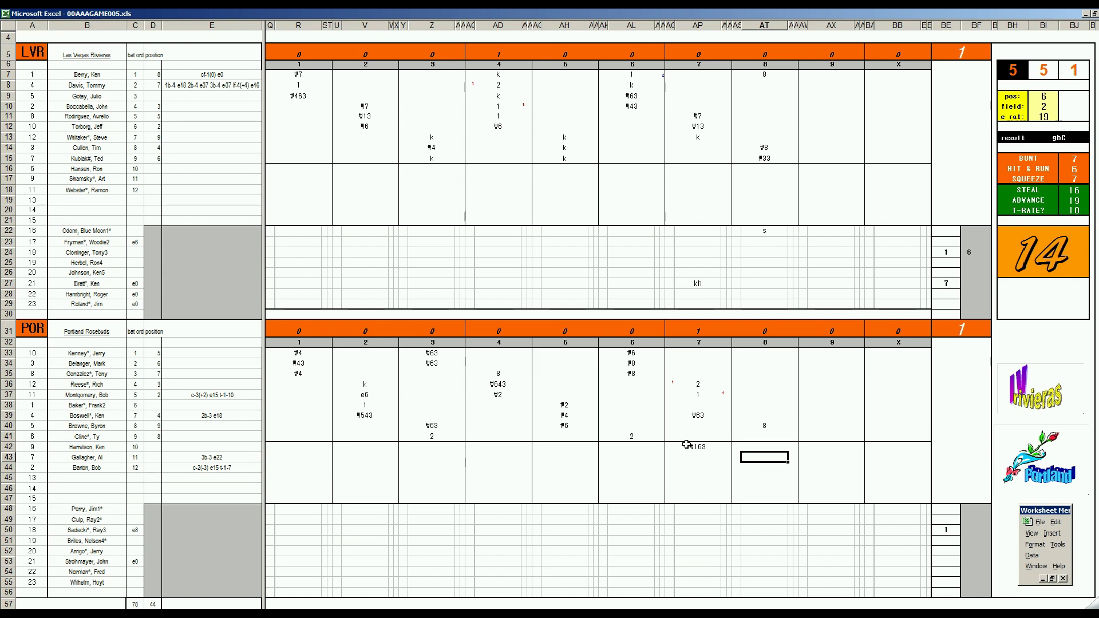
key("Up")
key("Up")
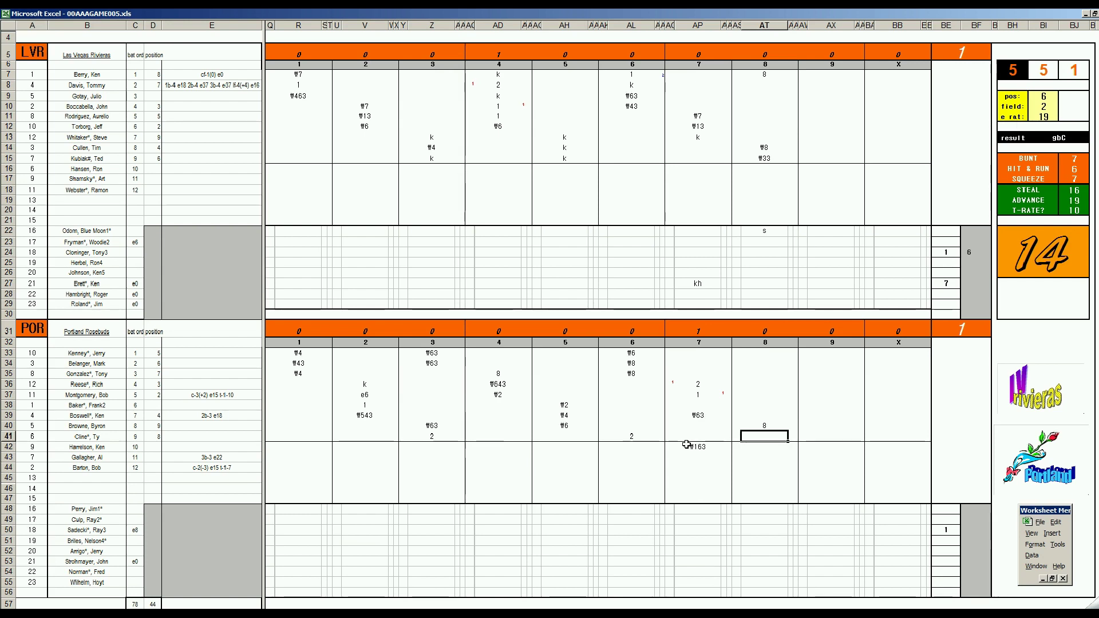
type("9")
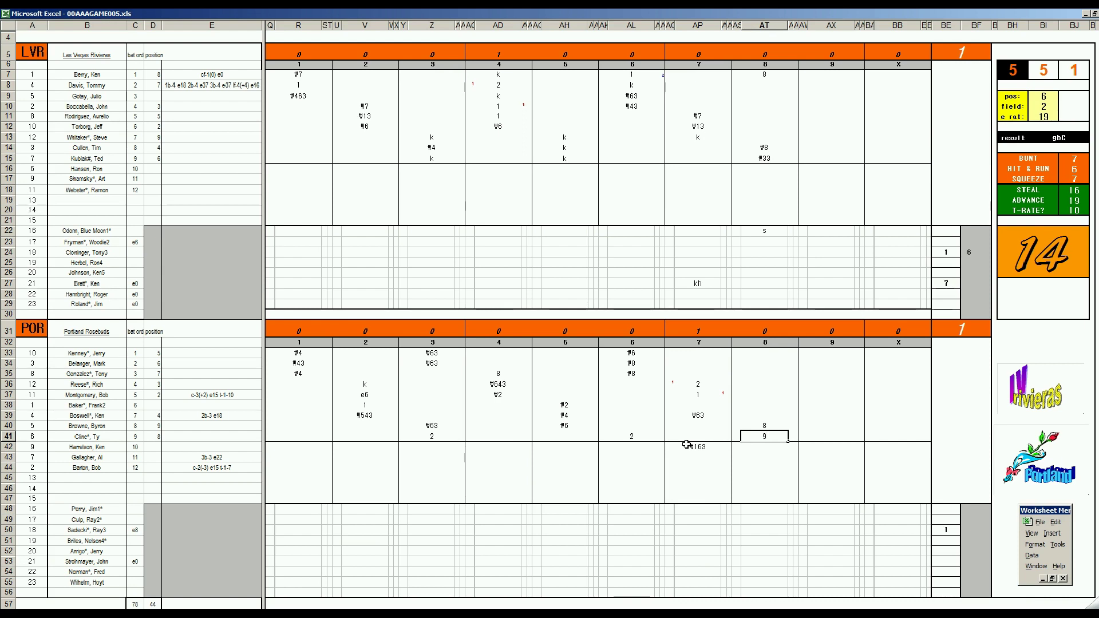
key("Return")
key("Up")
key("Up")
key("Up")
key("Up")
key("Up")
key("Up")
key("Up")
key("Up")
key("Up")
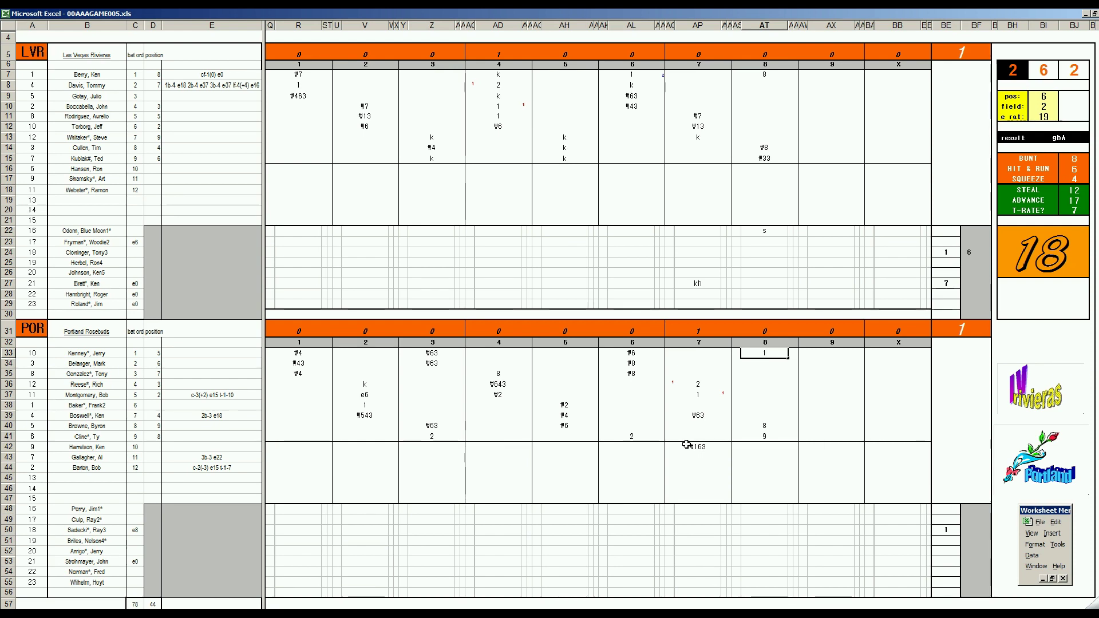
key("Return")
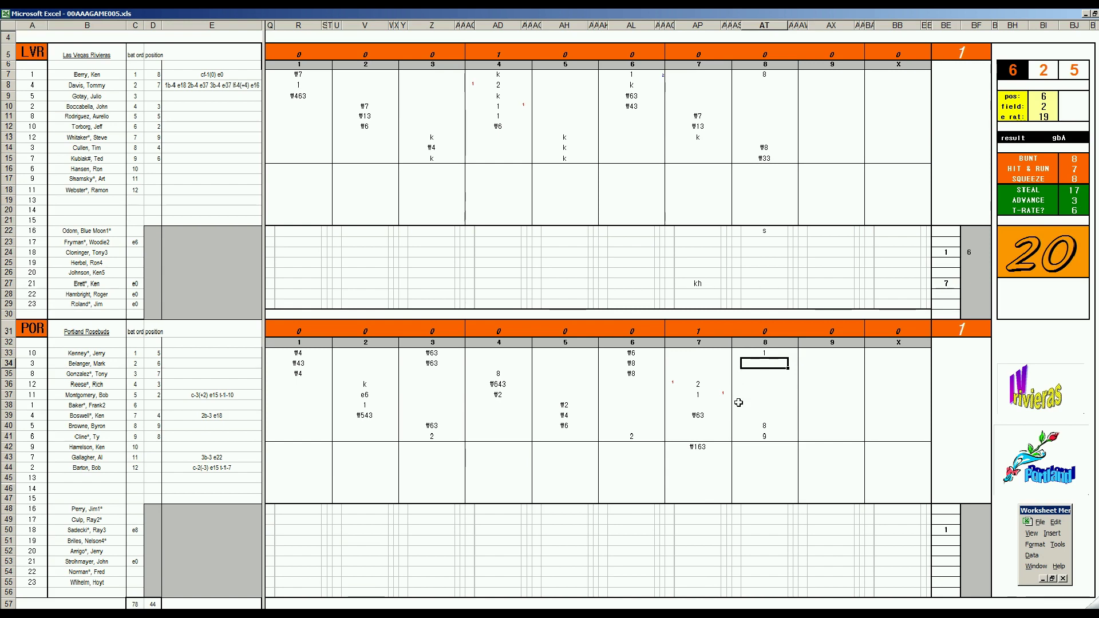
Step: Add run marks of 1 beside row 33 and in the row-40 mark cell
key("Up")
key("Right")
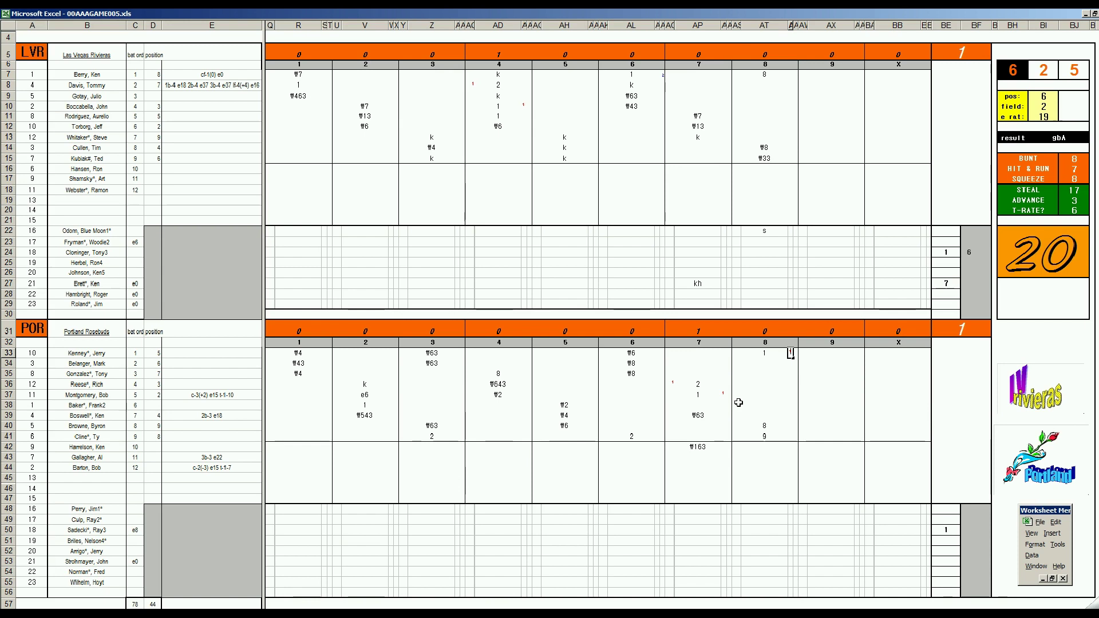
type("1")
key("Left")
key("Left")
key("Down")
key("Down")
key("Down")
key("Down")
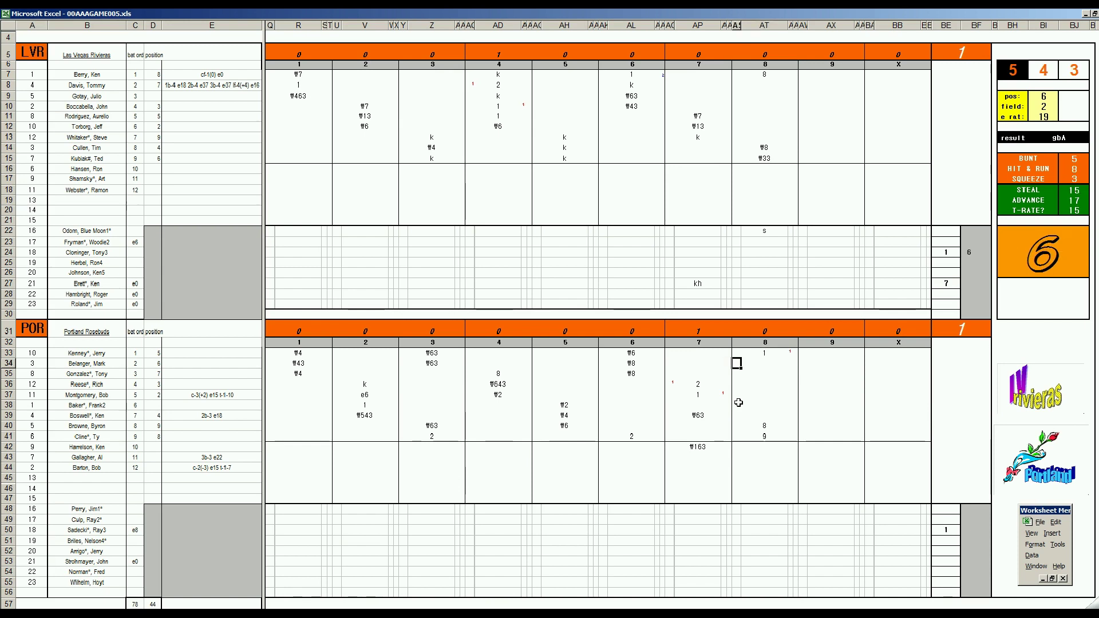
key("Down")
key("Down")
key("Down")
type("1")
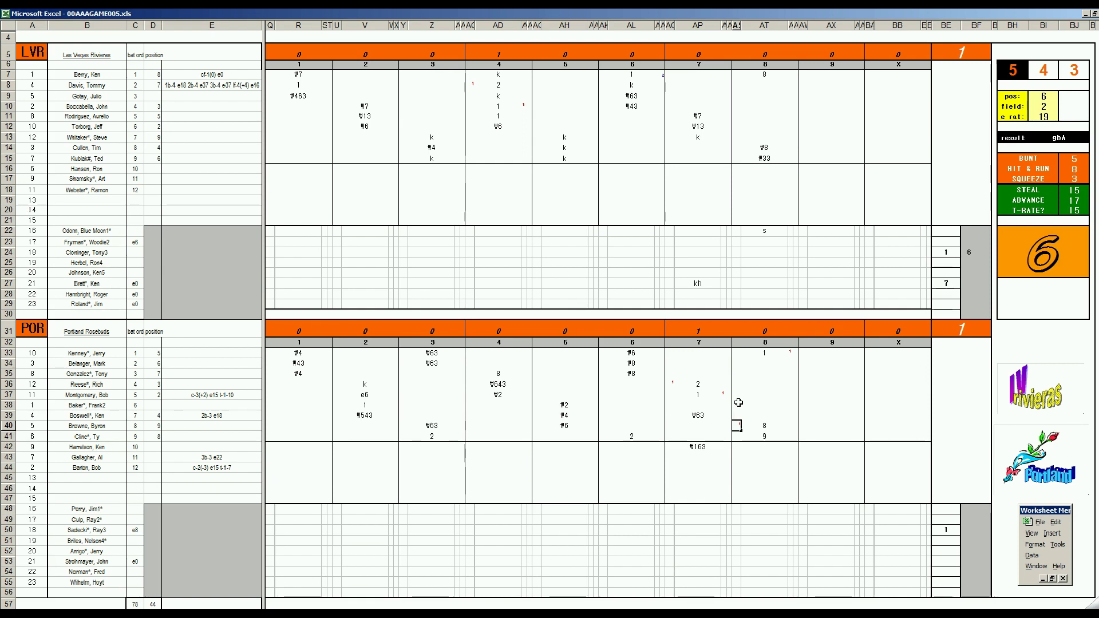
Step: Put 1 in AT34 and s in substitute cell AT48 for Portland's eighth inning
left_click(771, 364)
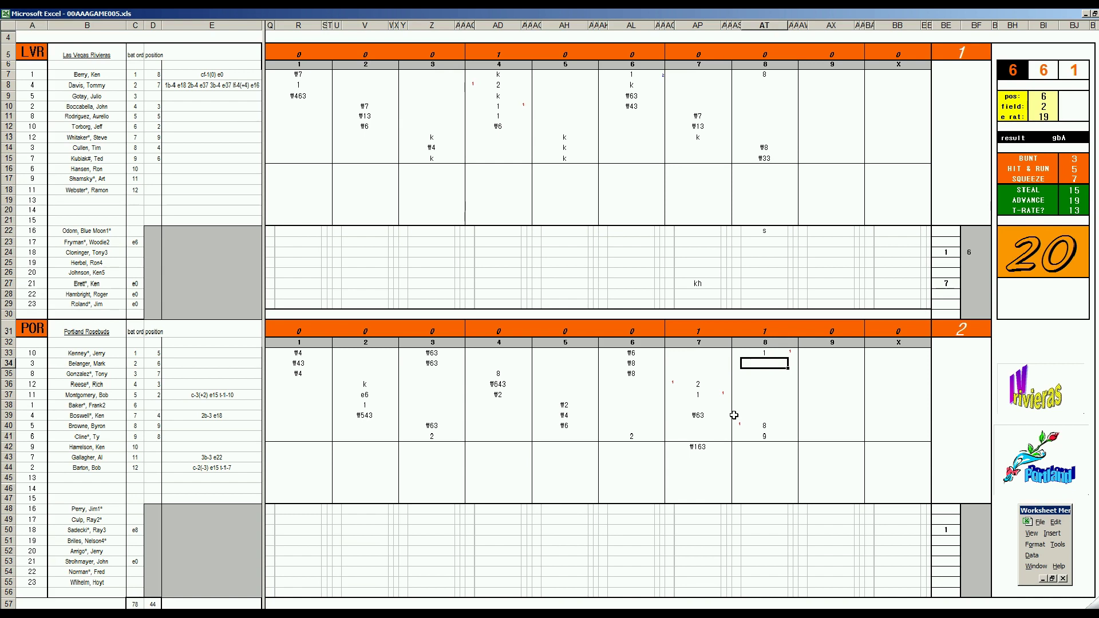
type("1")
key("Return")
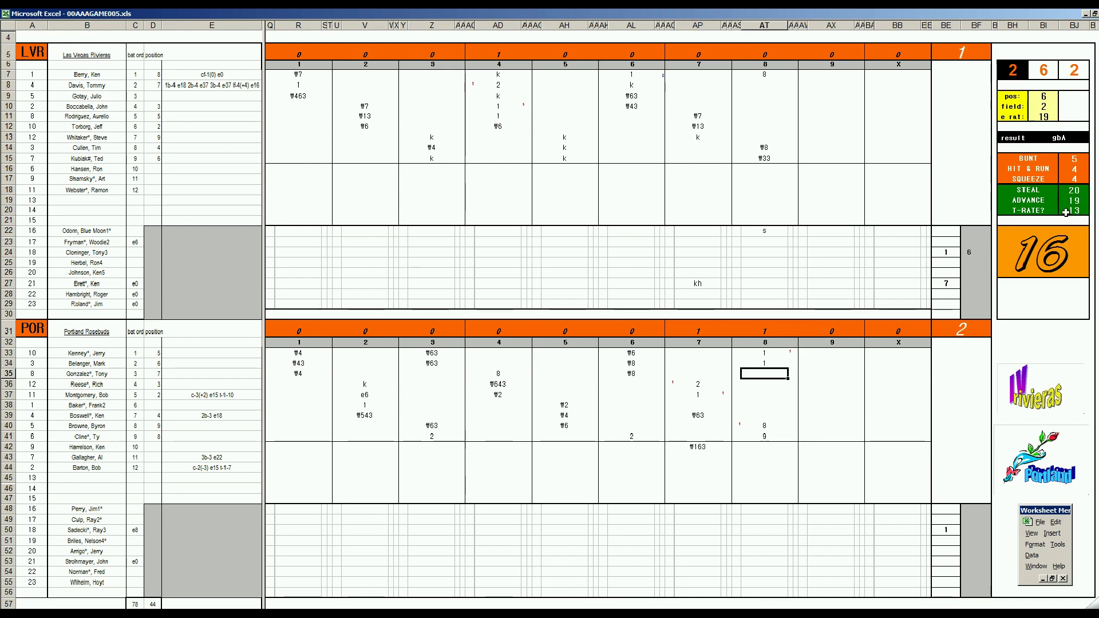
left_click(765, 509)
type("s")
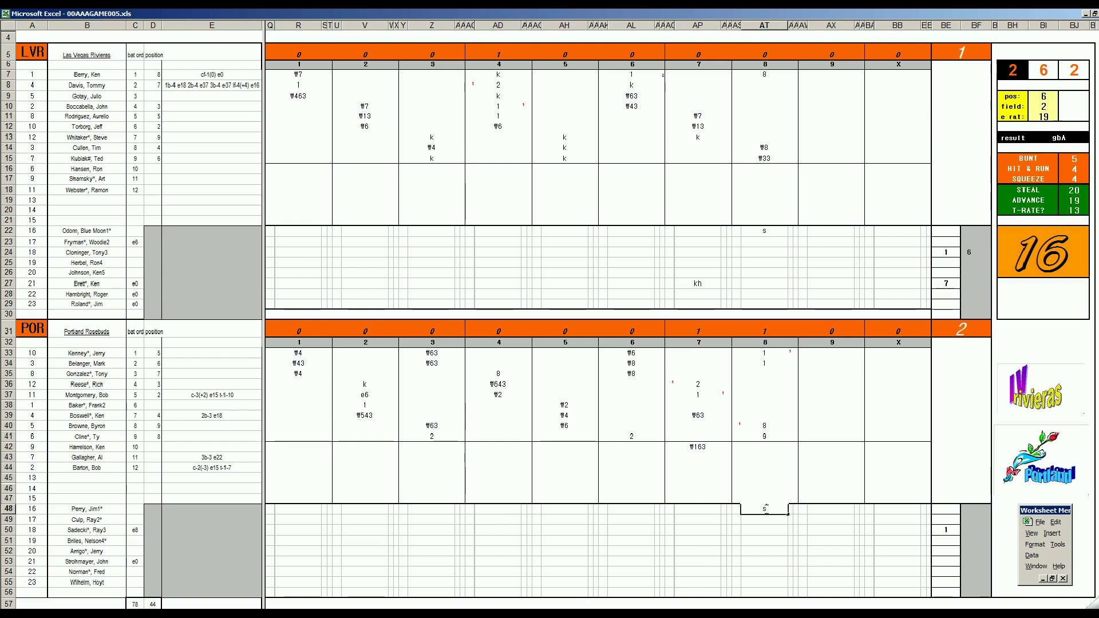
key("Up")
key("Up")
key("Up")
key("Up")
key("Up")
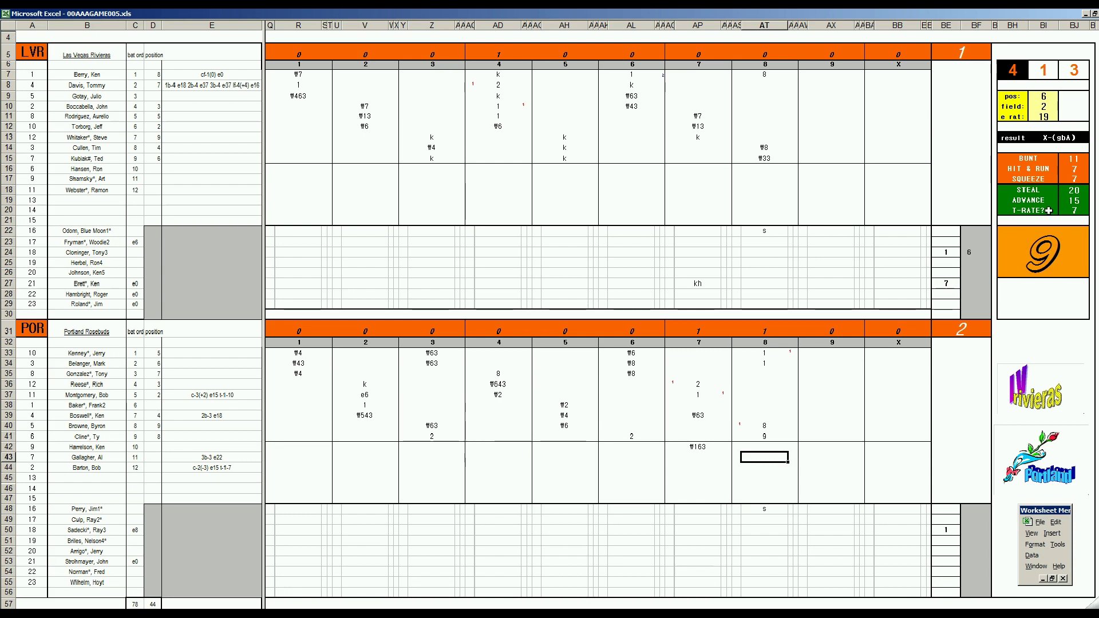
Step: Put r in AT49 below the substitute s and 8 in cell BF50
left_click(766, 521)
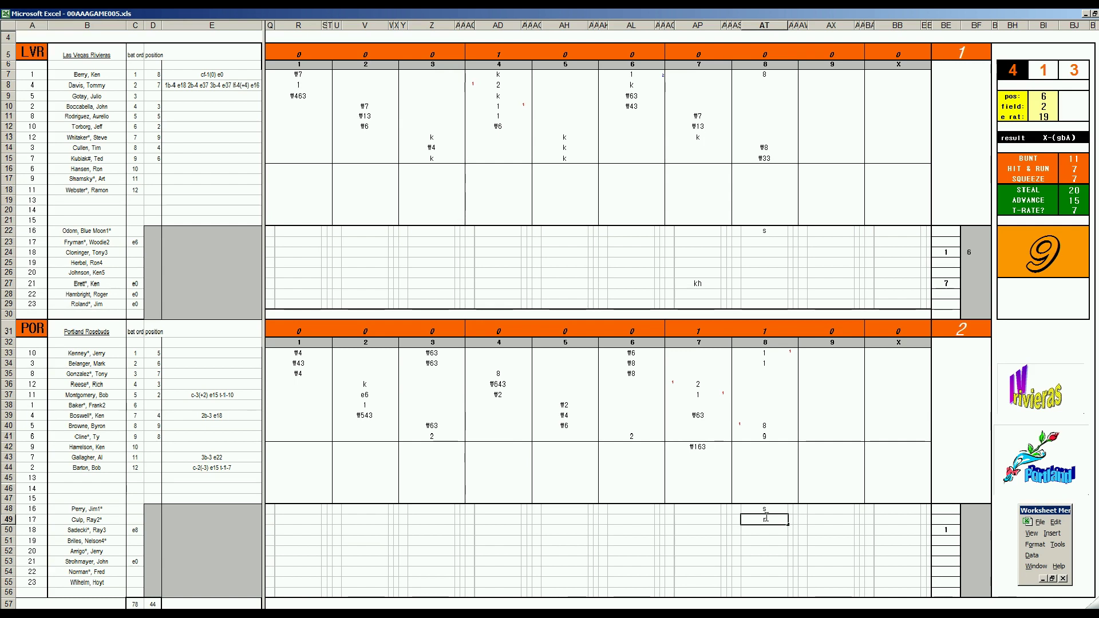
left_click(967, 531)
type("8")
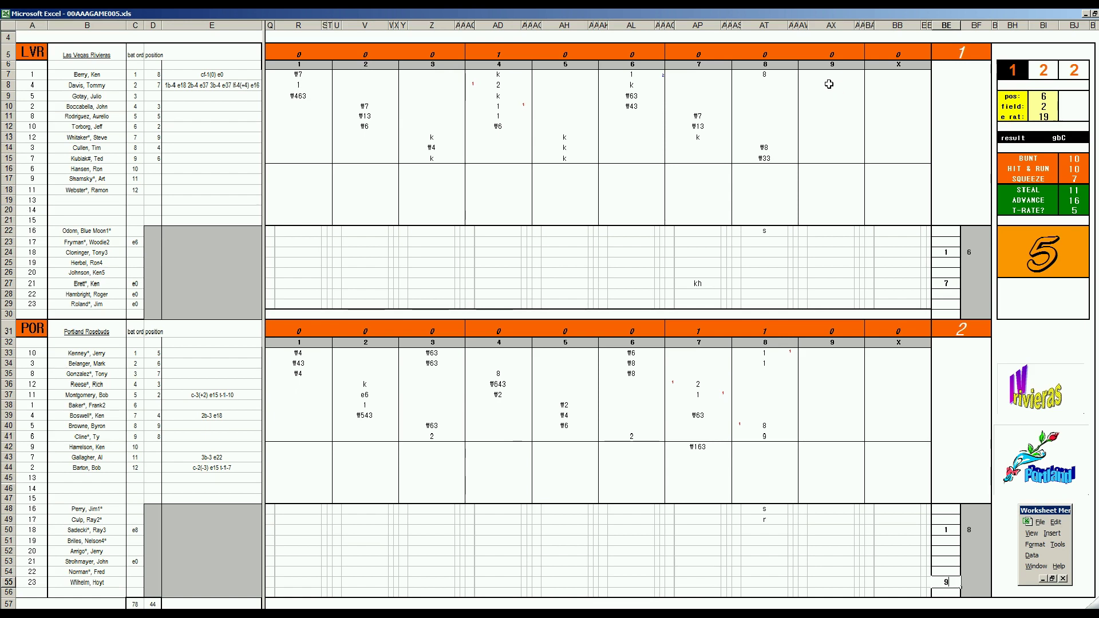
Step: Record strikeouts (k) for the first two Las Vegas ninth-inning batters in AX8 and AX17
left_click(829, 85)
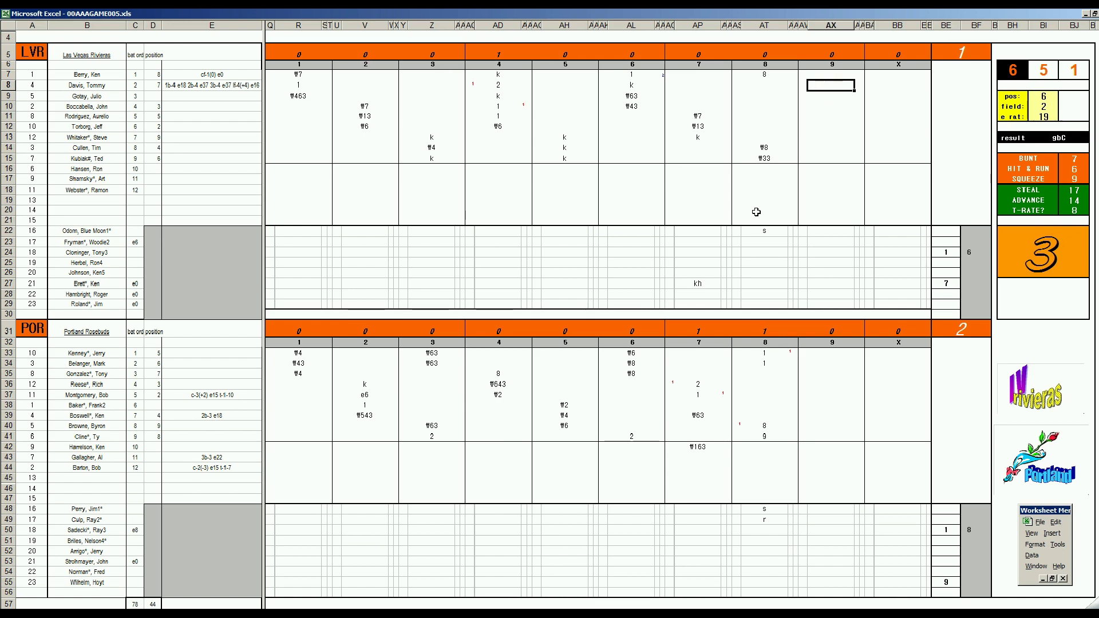
type("k")
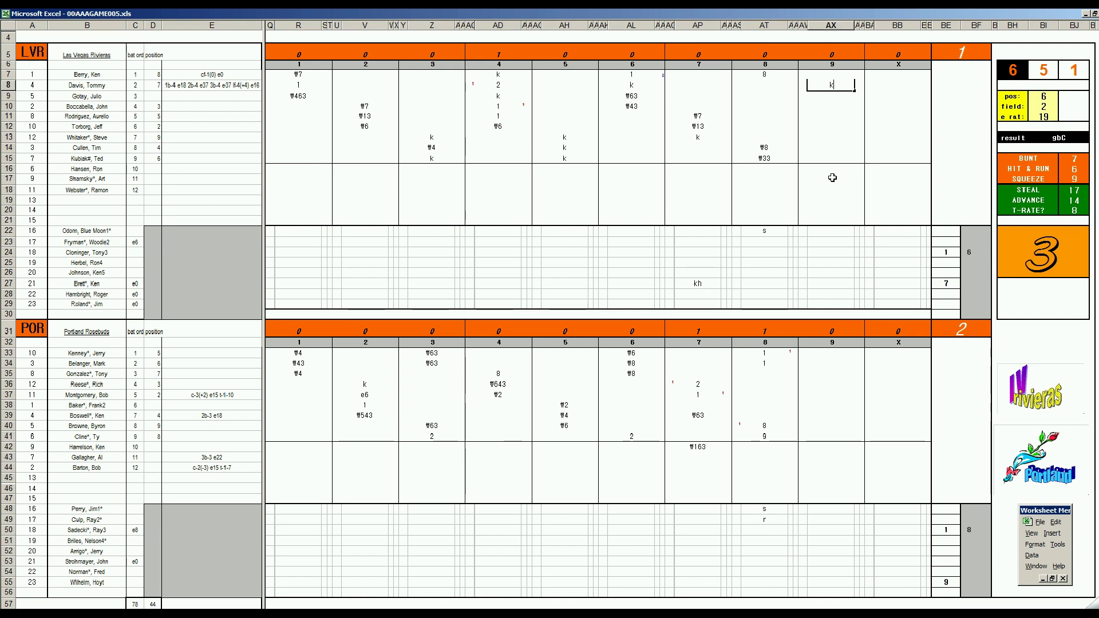
left_click(829, 180)
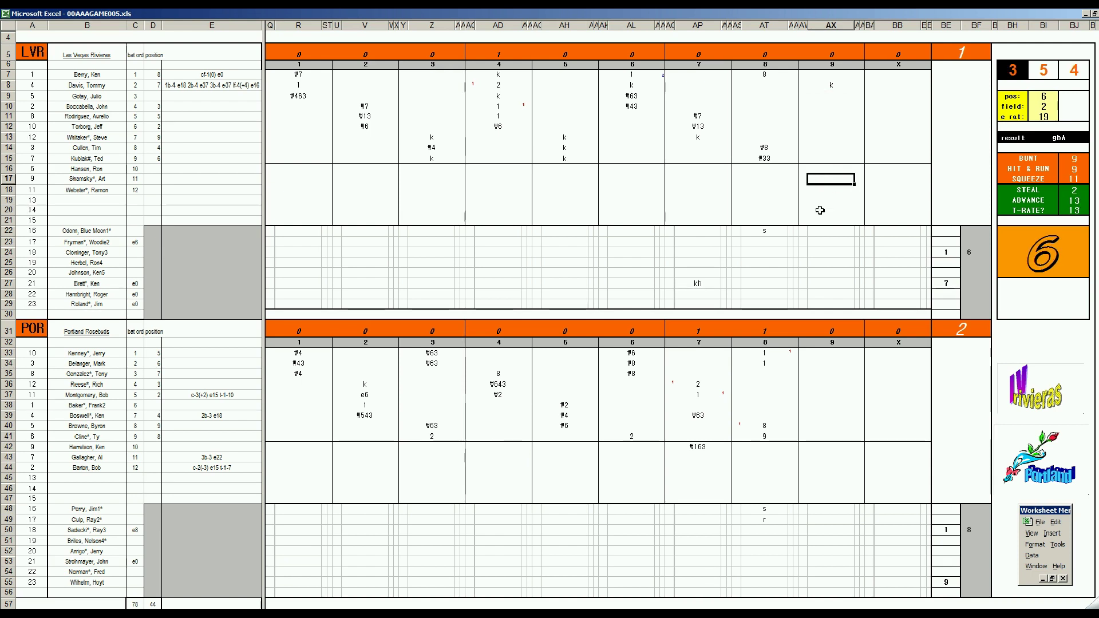
type("k")
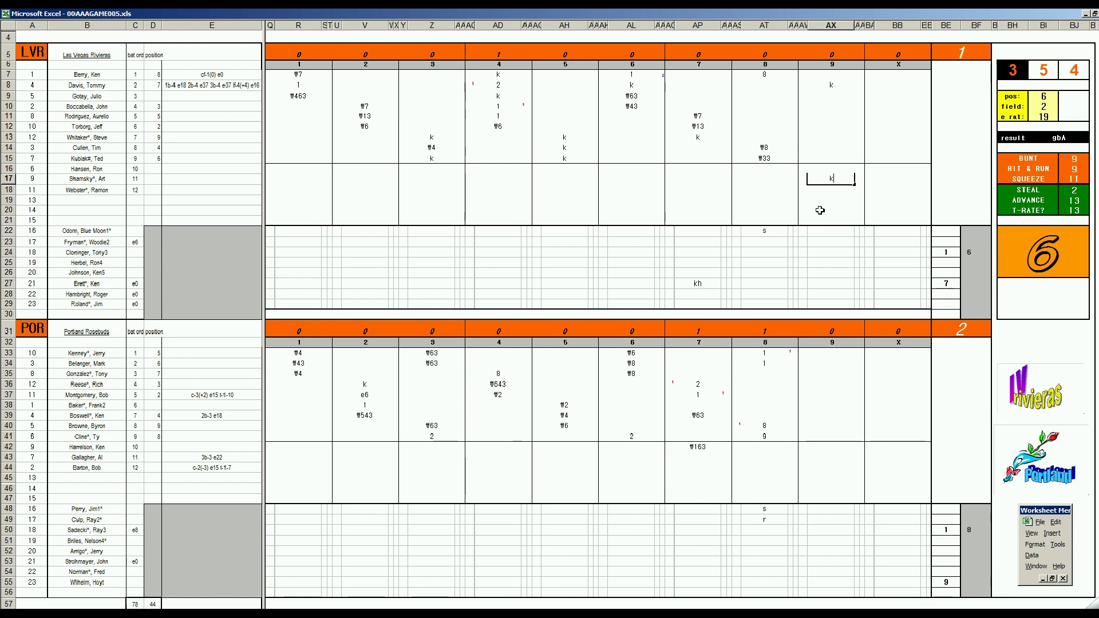
key("Return")
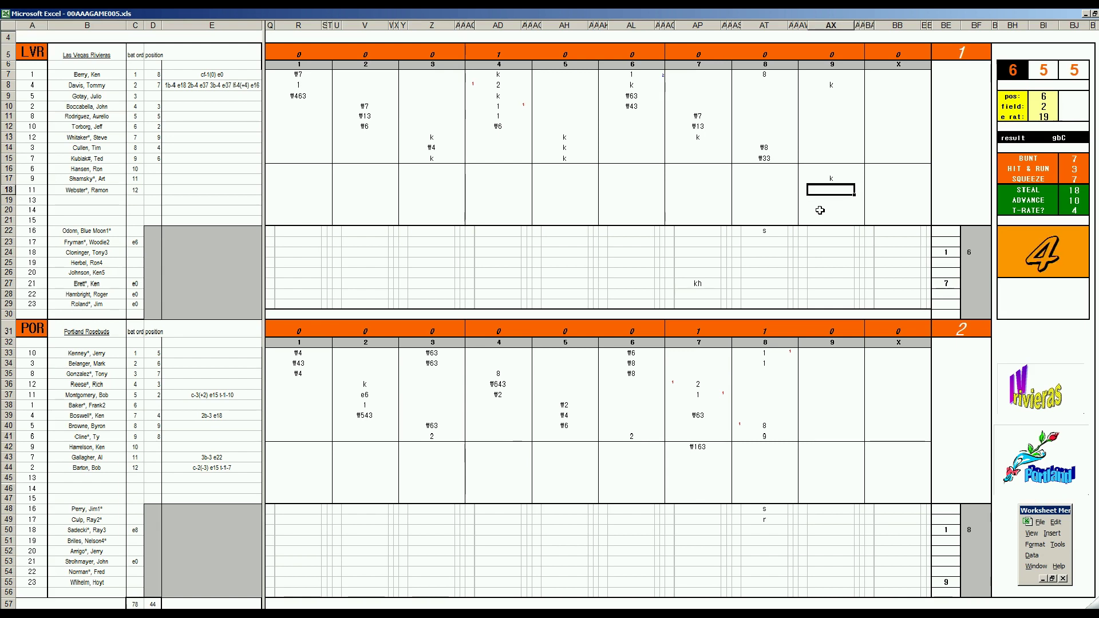
Step: Enter fielding value 3, then record the 5-3 groundout as #53 in AX10
key("ctrl+r")
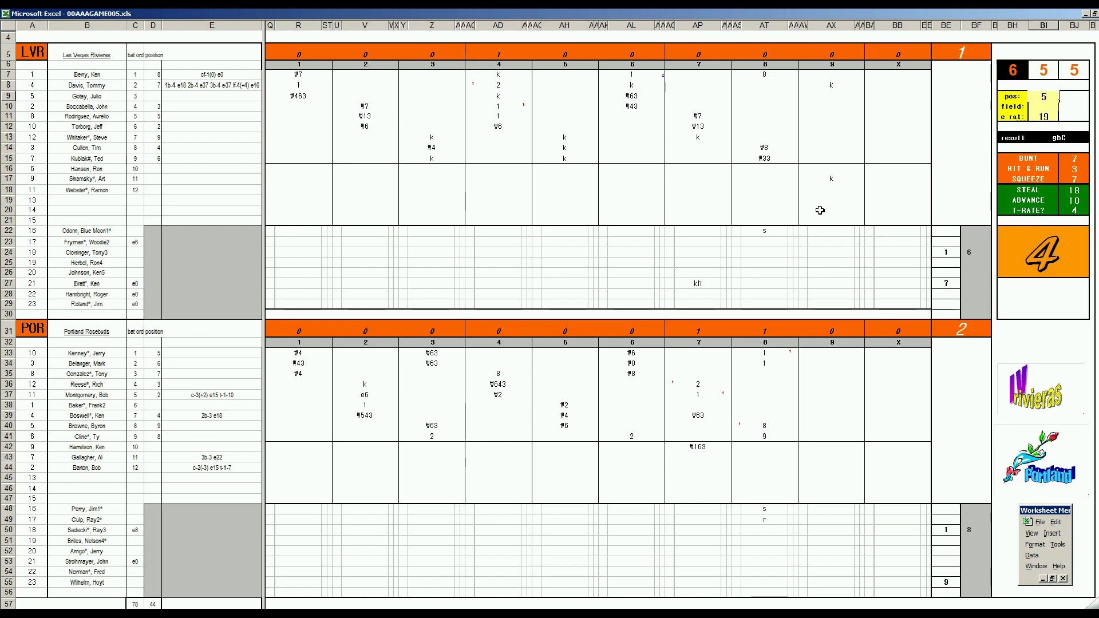
type("3")
key("Return")
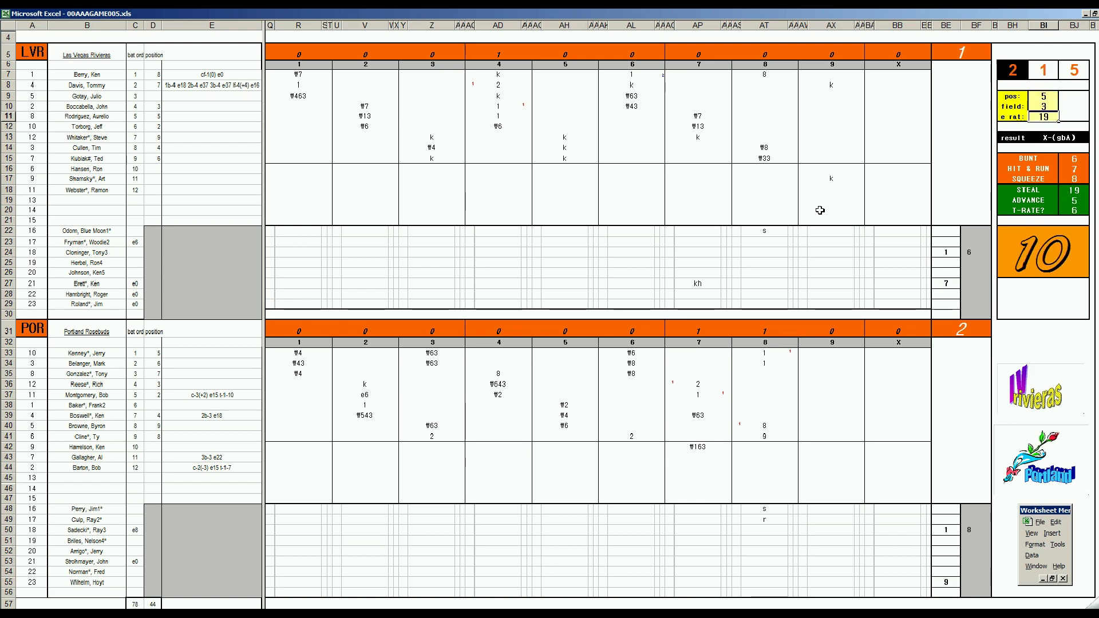
left_click(833, 95)
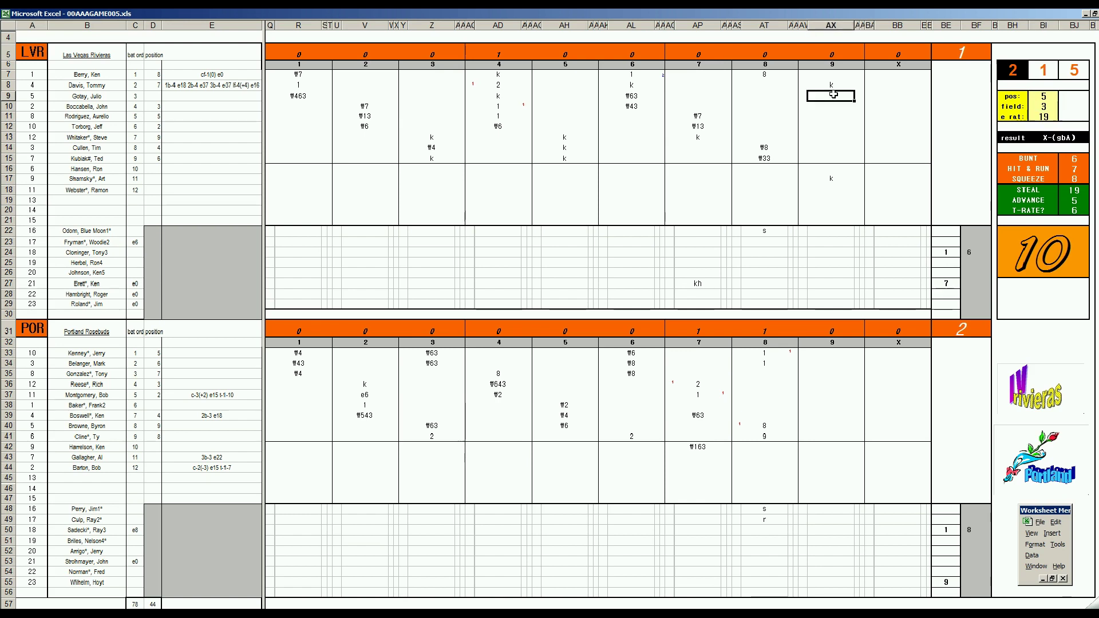
key("Return")
type("#53")
key("Return")
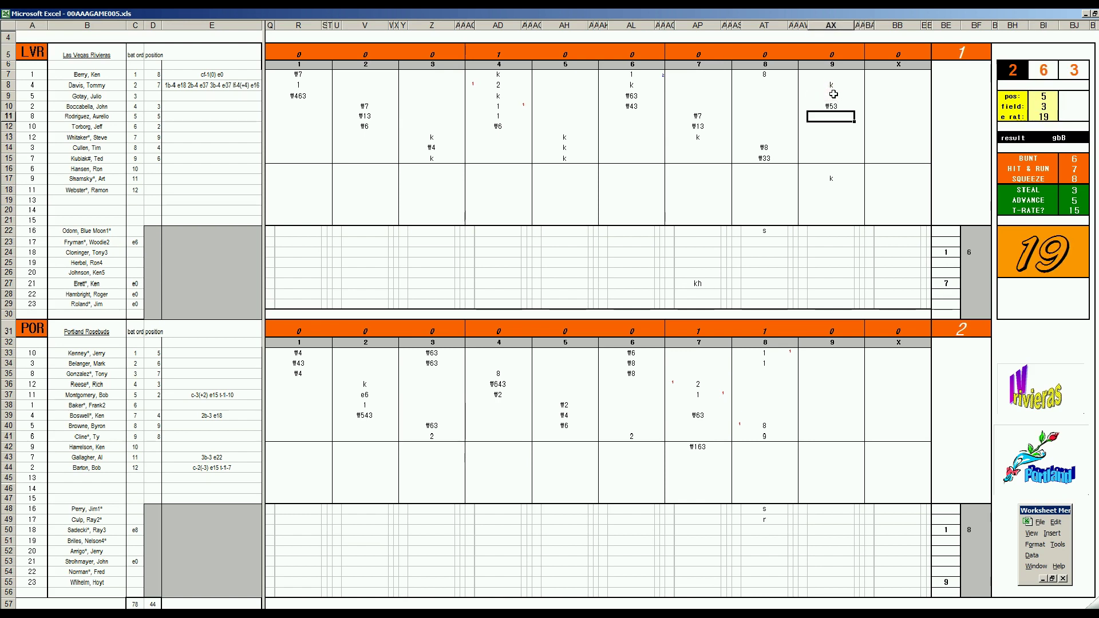
Step: Enter ninth-inning tallies of 1 in BF55 and 2 in BF27, then generate the Game 5 stat grid
left_click(975, 581)
type("1")
key("Return")
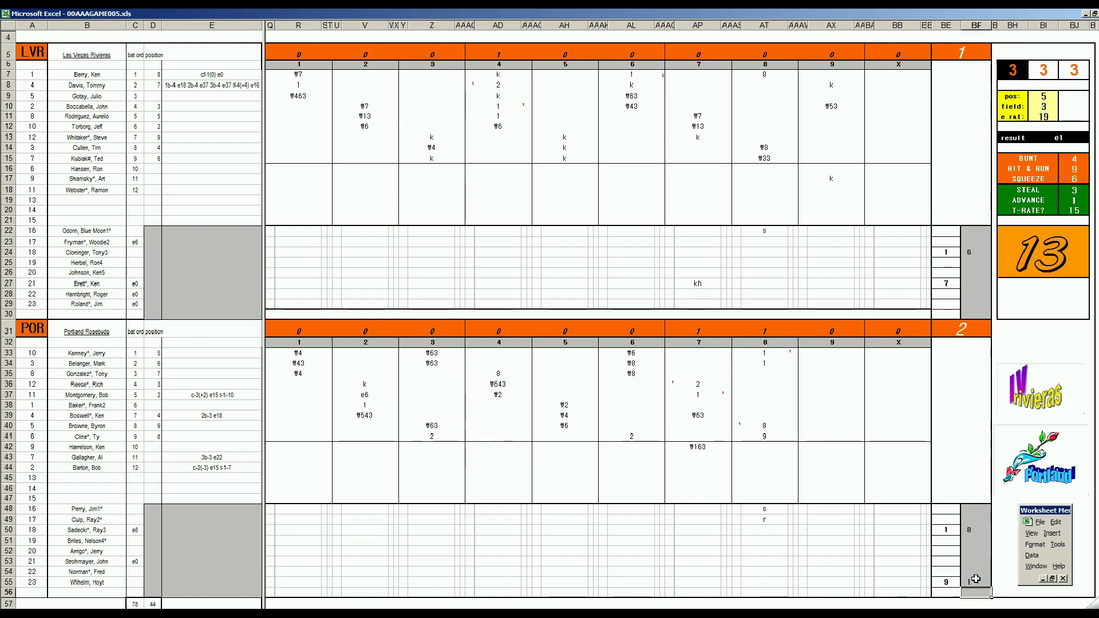
left_click(964, 287)
type("2")
key("Return")
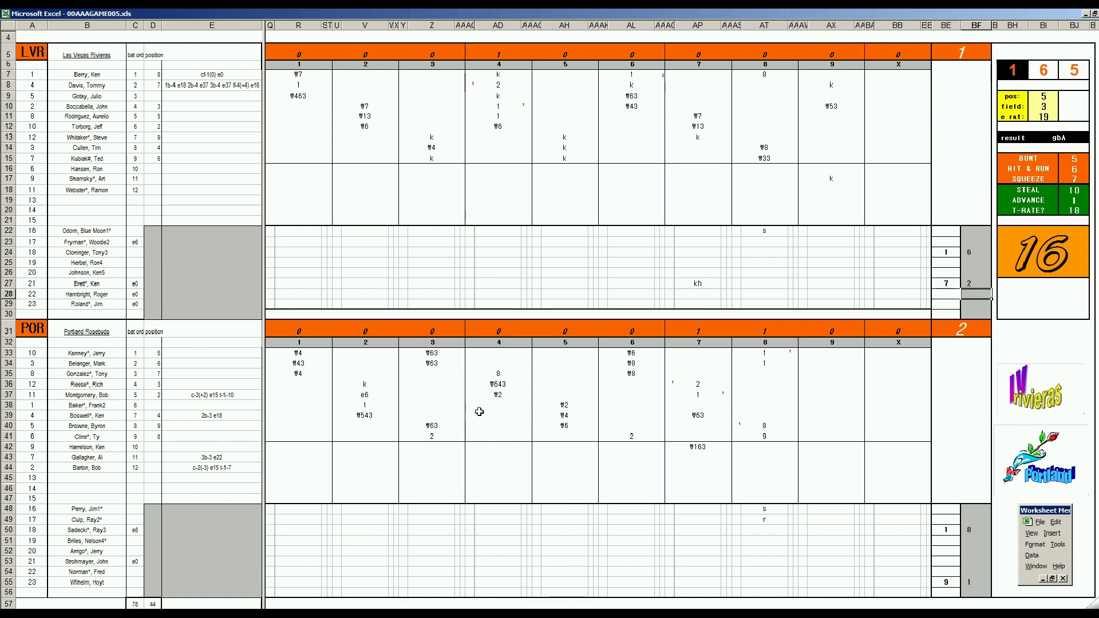
left_click(212, 519)
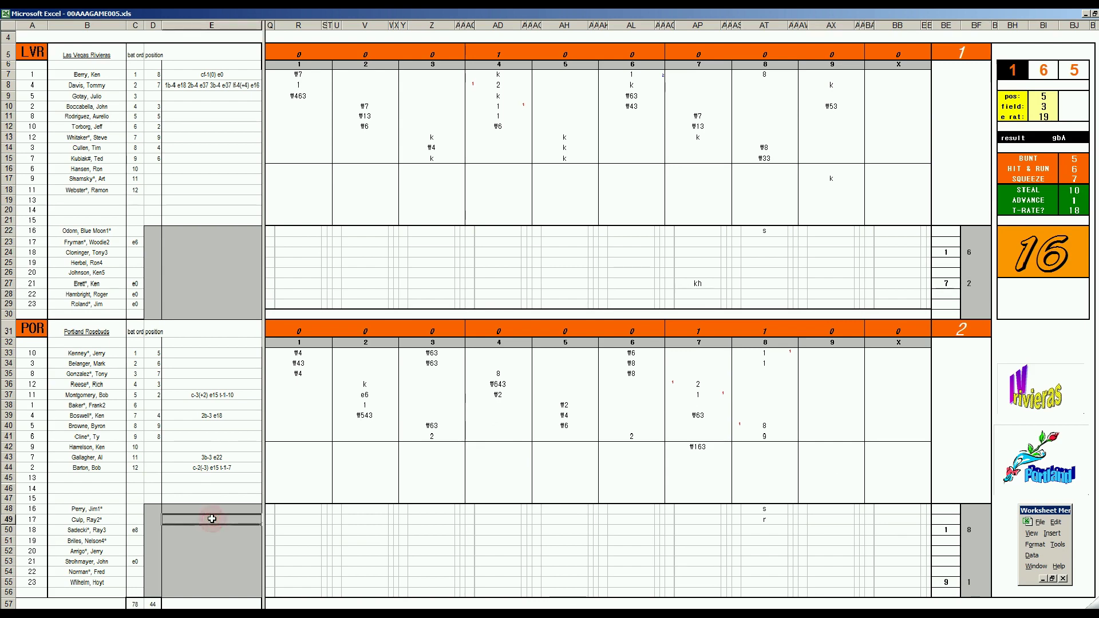
key("ctrl+r")
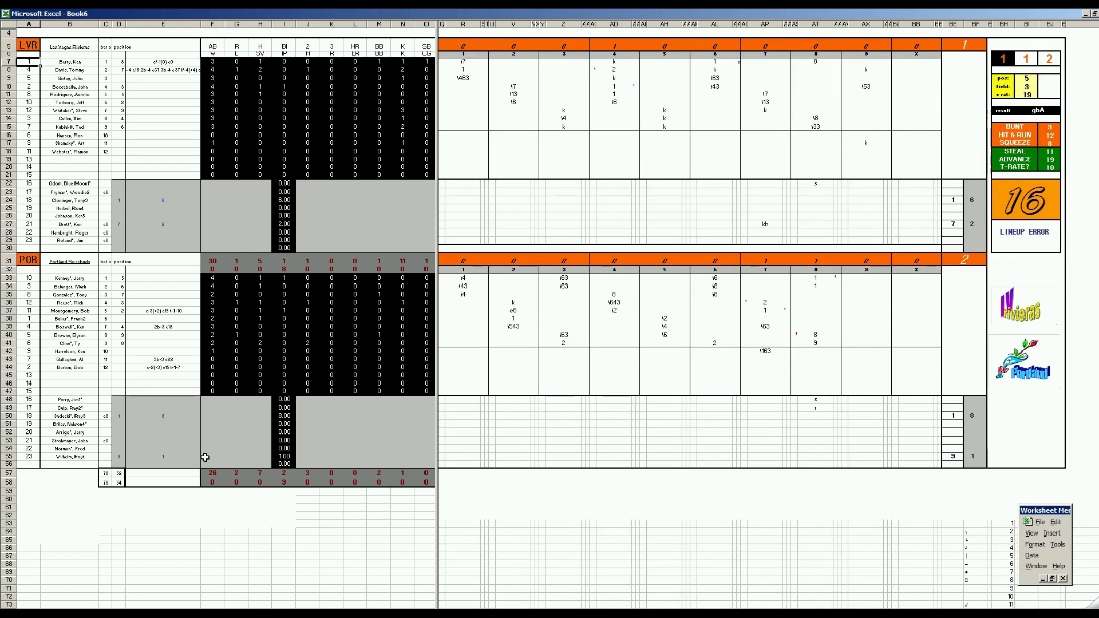
Step: Enter 1 and 2 strikeouts for Portland's last pitcher in row 55
left_click(205, 457)
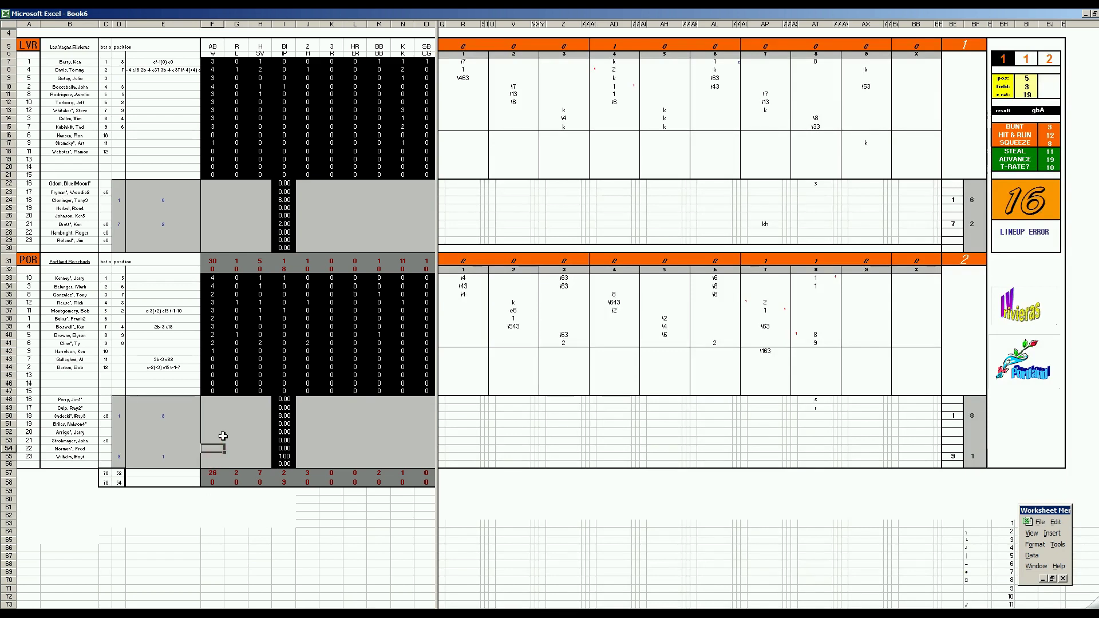
key("Right")
key("Right")
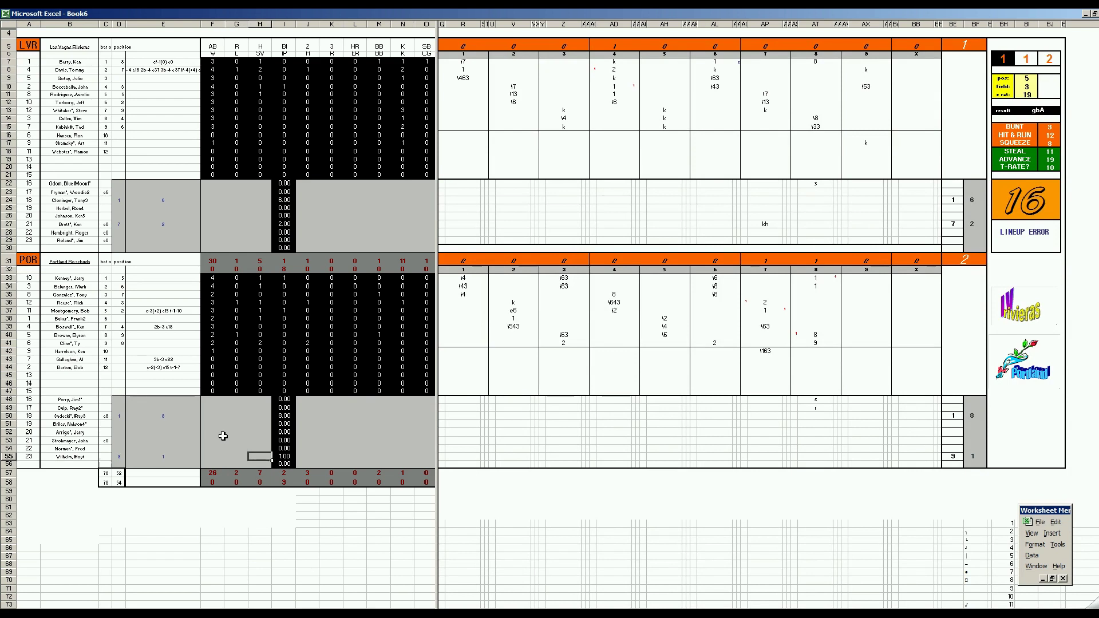
key("Left")
key("Left")
key("Right")
key("Right")
type("1")
key("Right")
key("Right")
key("Right")
key("Right")
key("Right")
key("Right")
type("2")
key("Return")
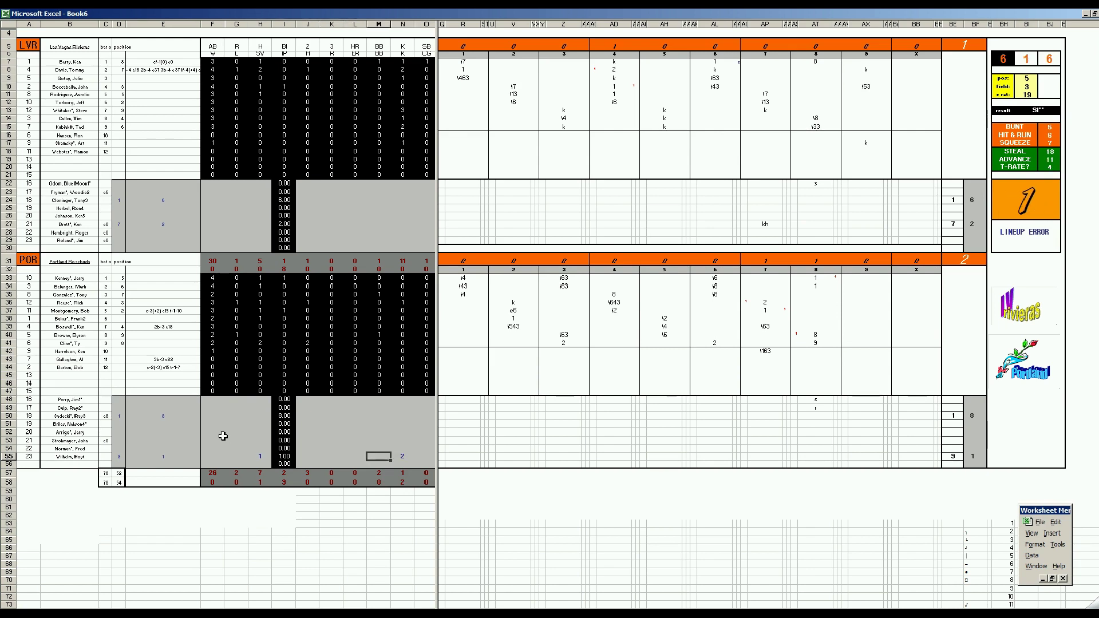
Step: Fill Portland's row 50 pitching line with 1, 5, 1, 1, 1, 9, then move to row 27
key("Up")
key("Up")
key("Left")
key("Left")
key("Left")
key("Right")
type("1")
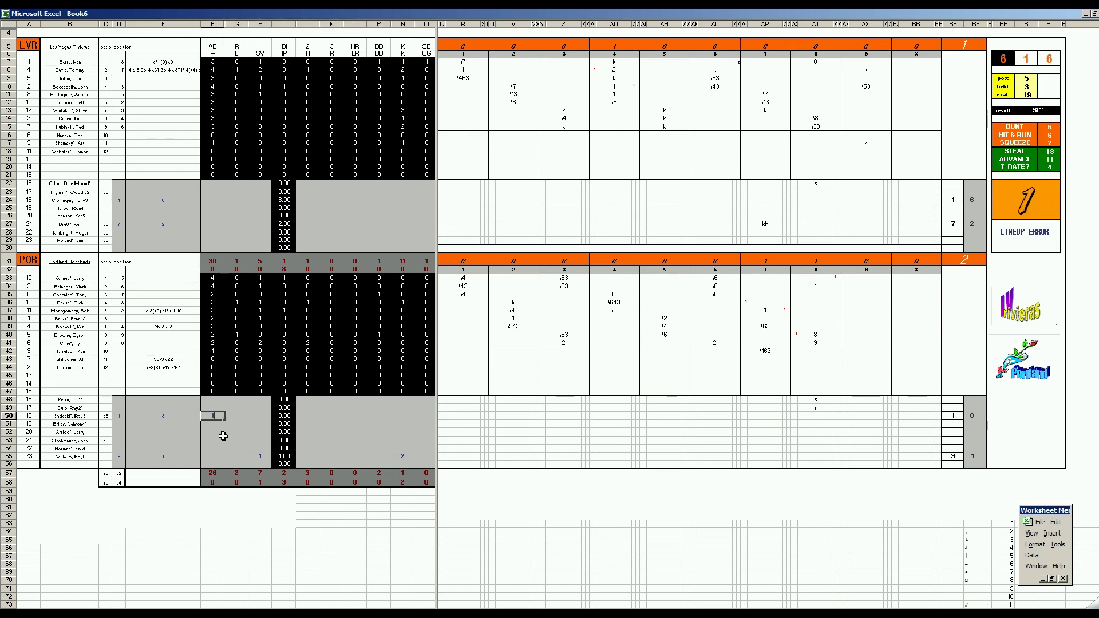
key("Right")
key("Right")
key("Right")
key("Right")
type("5")
key("Right")
type("1")
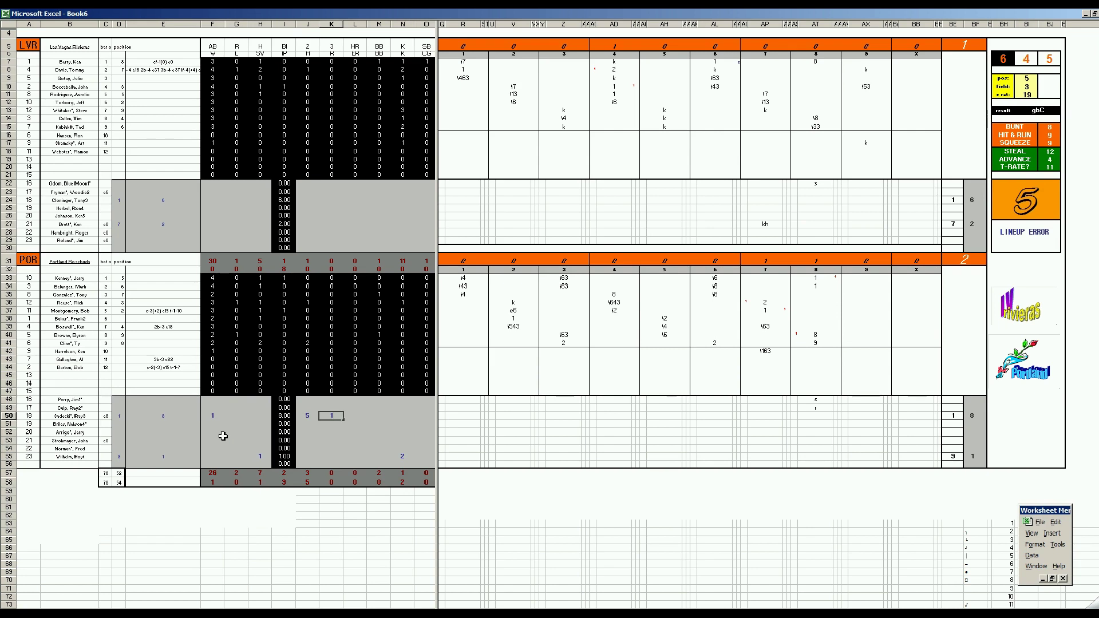
key("Right")
type("1")
key("Right")
type("1")
key("Right")
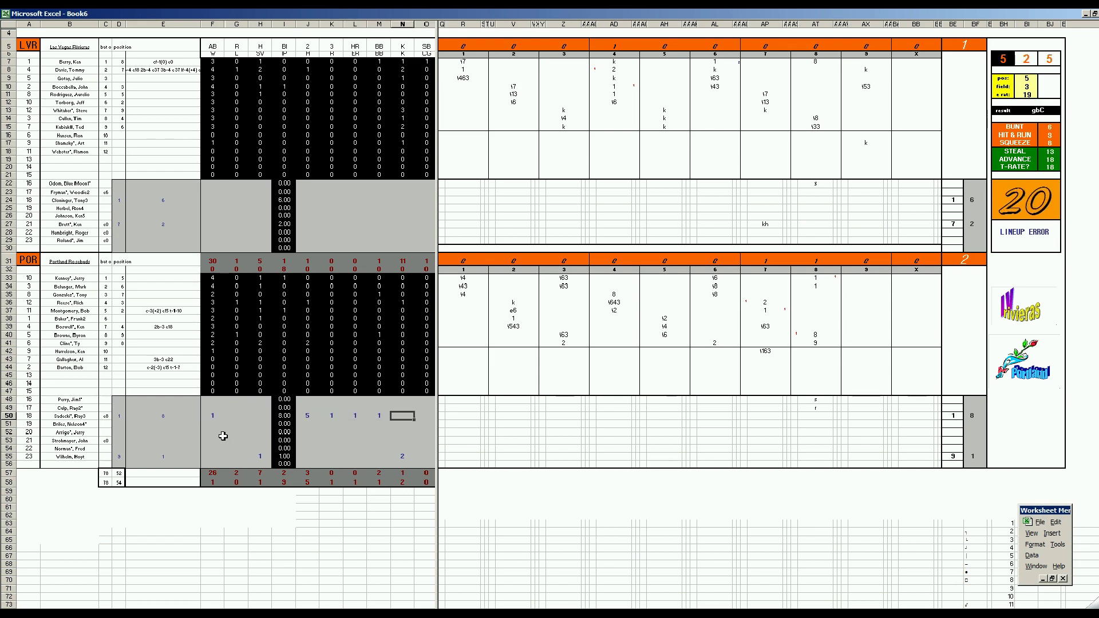
type("9")
key("Up")
key("Up")
key("Up")
key("Up")
key("Up")
key("Up")
key("Up")
key("Up")
key("Up")
key("Up")
key("Up")
key("Up")
key("Up")
key("Up")
key("Up")
key("Up")
key("Up")
key("Up")
key("Up")
key("Up")
key("Left")
key("Left")
key("Left")
key("Left")
key("Left")
key("Left")
key("Up")
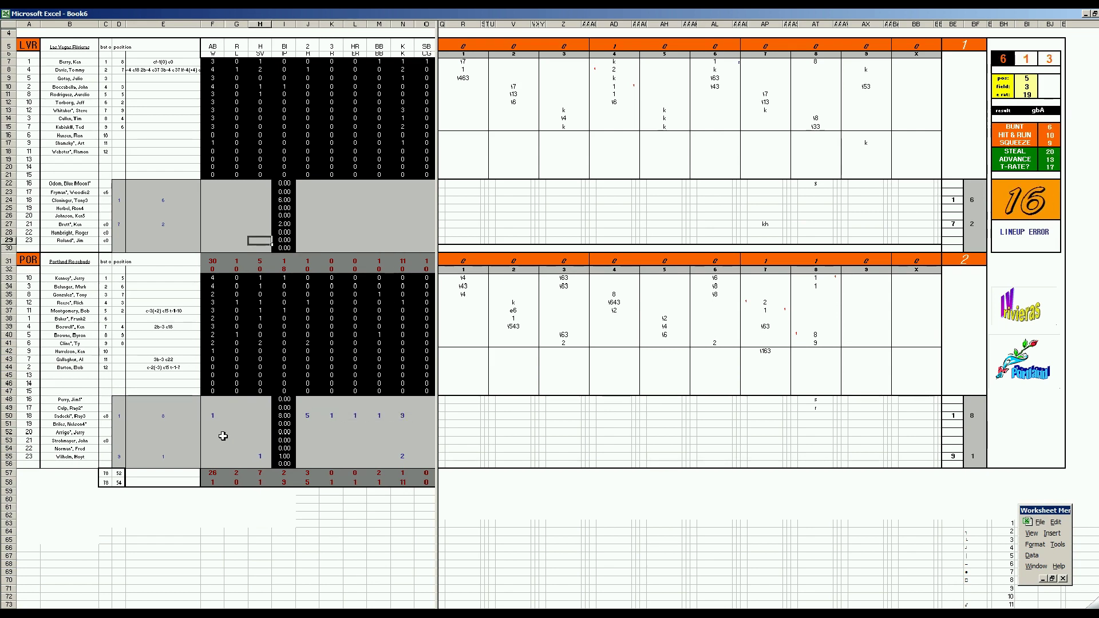
key("Up")
key("Left")
key("Up")
key("Left")
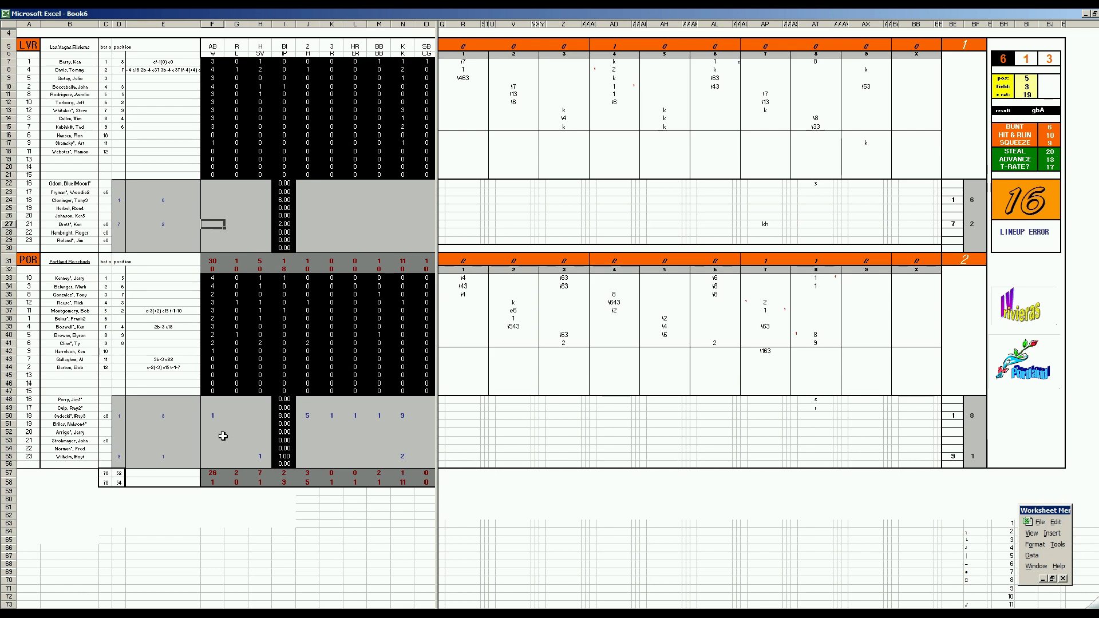
Step: Enter the Las Vegas row 27 pitching line: 1 loss, 2 hits allowed, and 1
key("Right")
key("Right")
key("Right")
key("Left")
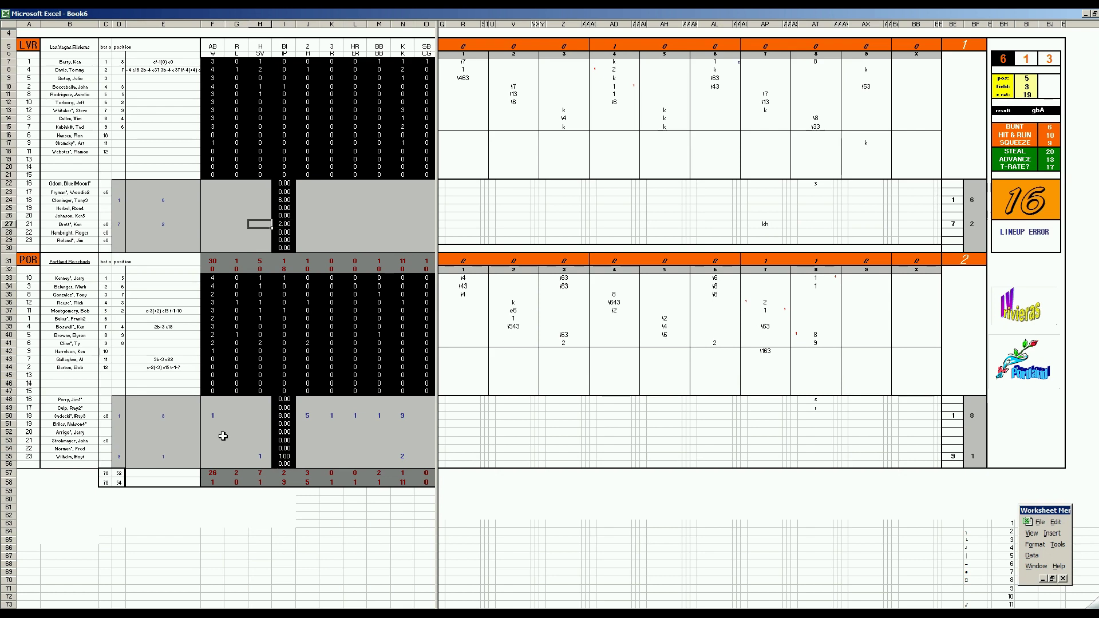
key("Left")
type("1")
key("Right")
key("Right")
key("Right")
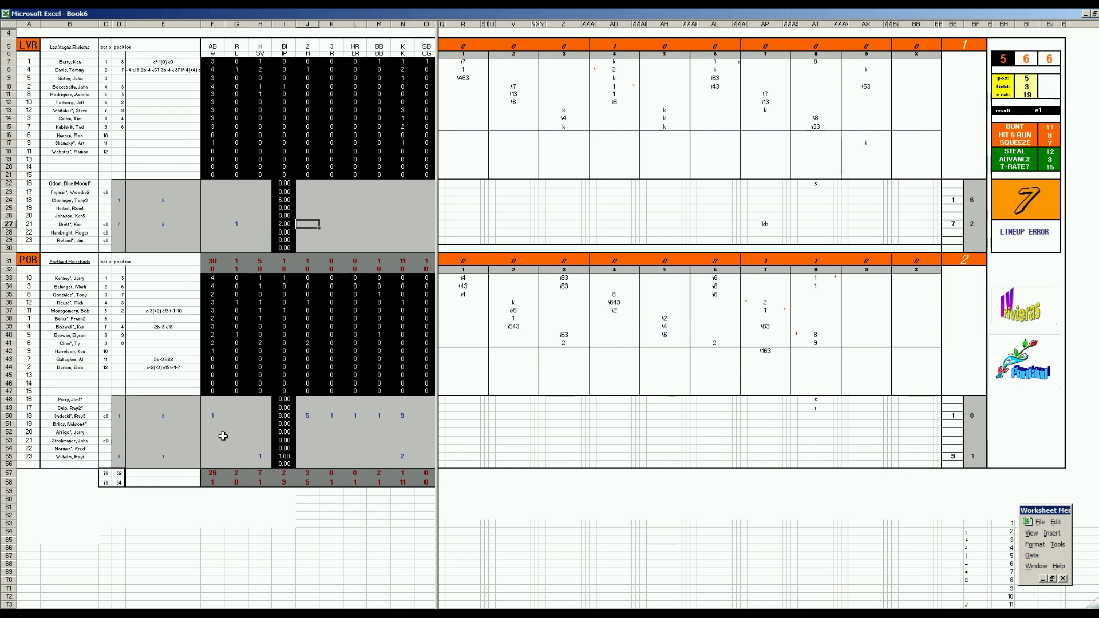
type("2")
key("Tab")
type("1")
key("Tab")
type("1")
key("Tab")
type("1")
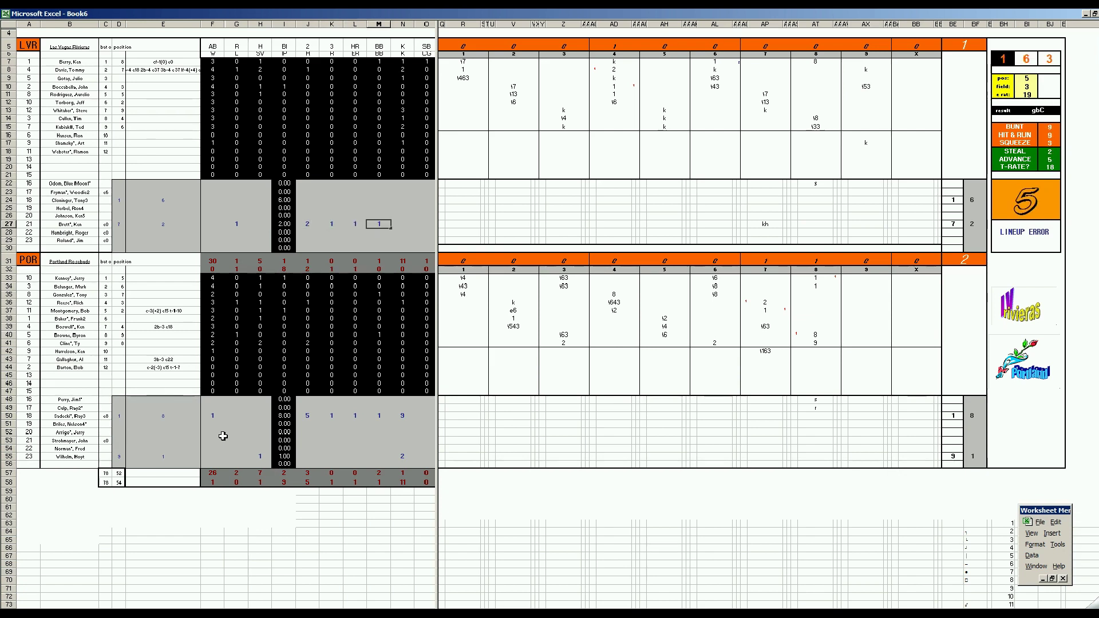
key("Return")
Step: Fill Las Vegas pitcher row 24 with 5, 1, 1, 1, 1 so the totals check shows CORRECT!
key("Up")
key("Up")
key("Up")
key("Up")
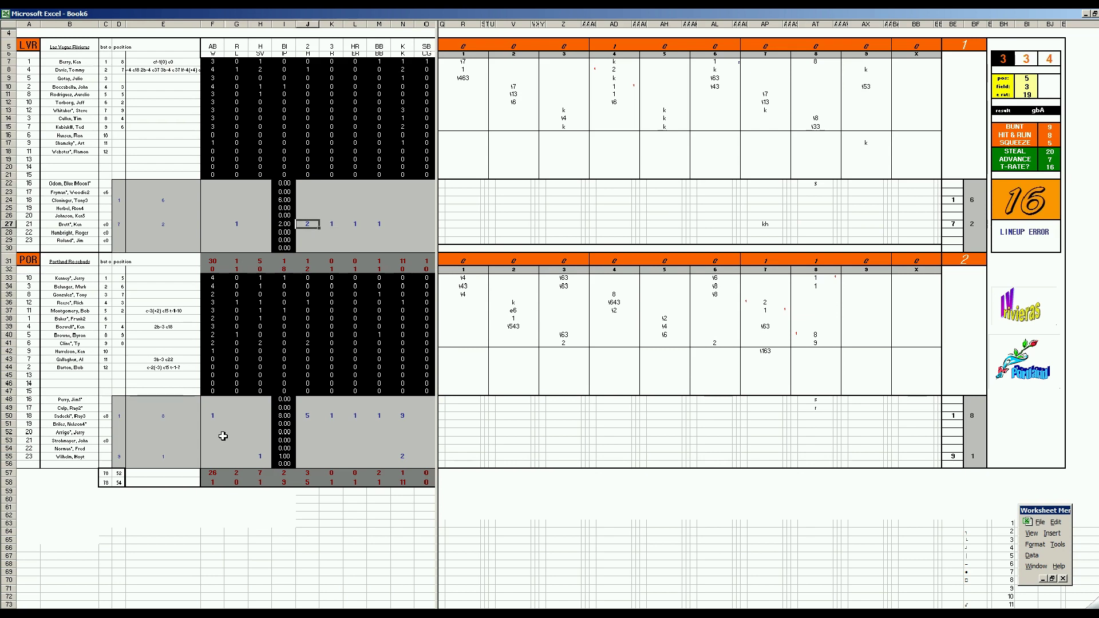
key("Left")
key("Right")
type("5")
key("Right")
type("1")
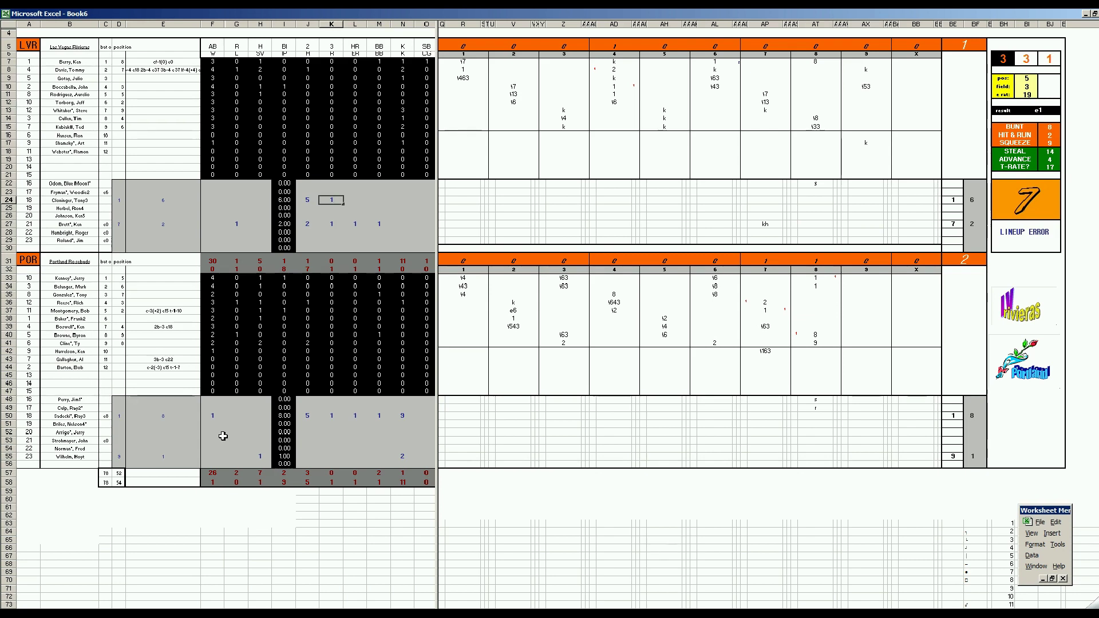
key("Right")
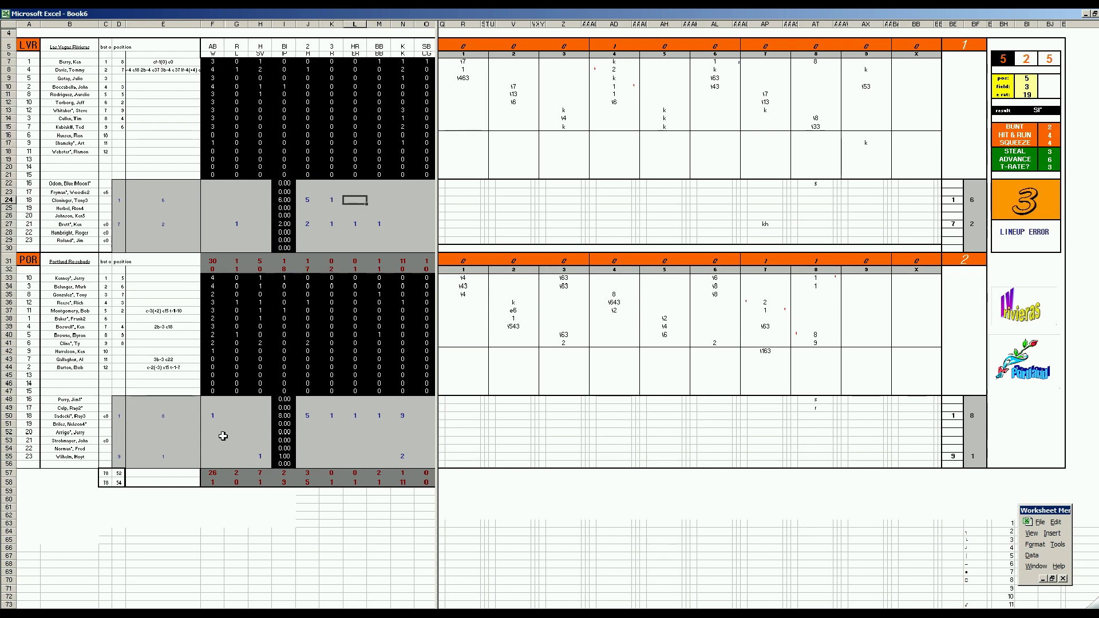
type("1")
key("Right")
type("1")
key("Return")
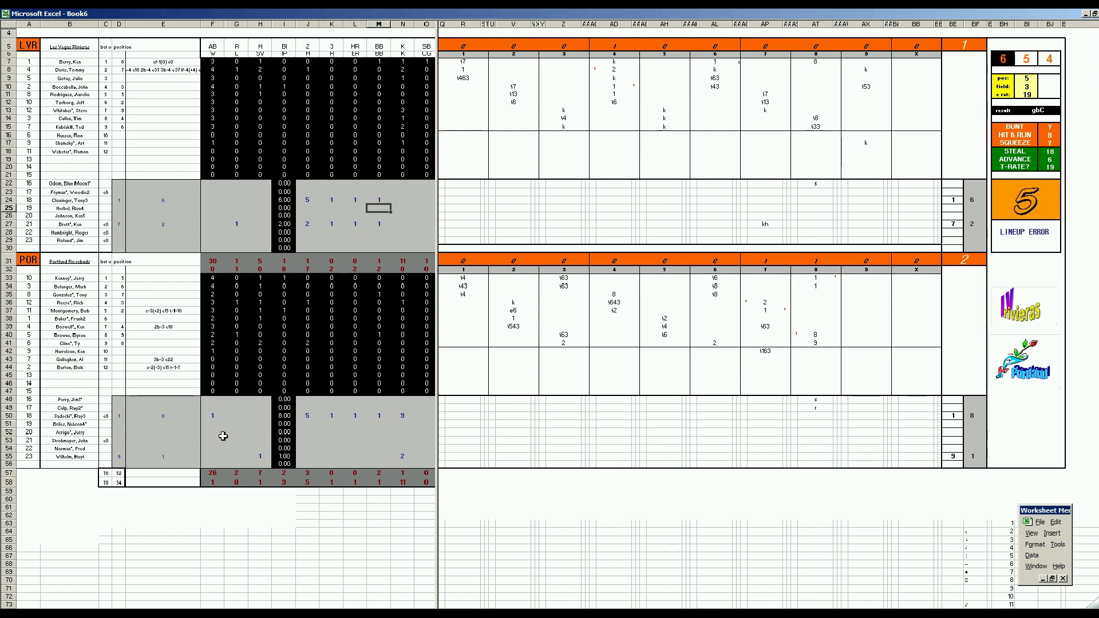
key("Up")
key("Right")
type("1")
key("Return")
key("Left")
key("Left")
key("Left")
key("Left")
key("Left")
key("Left")
key("Left")
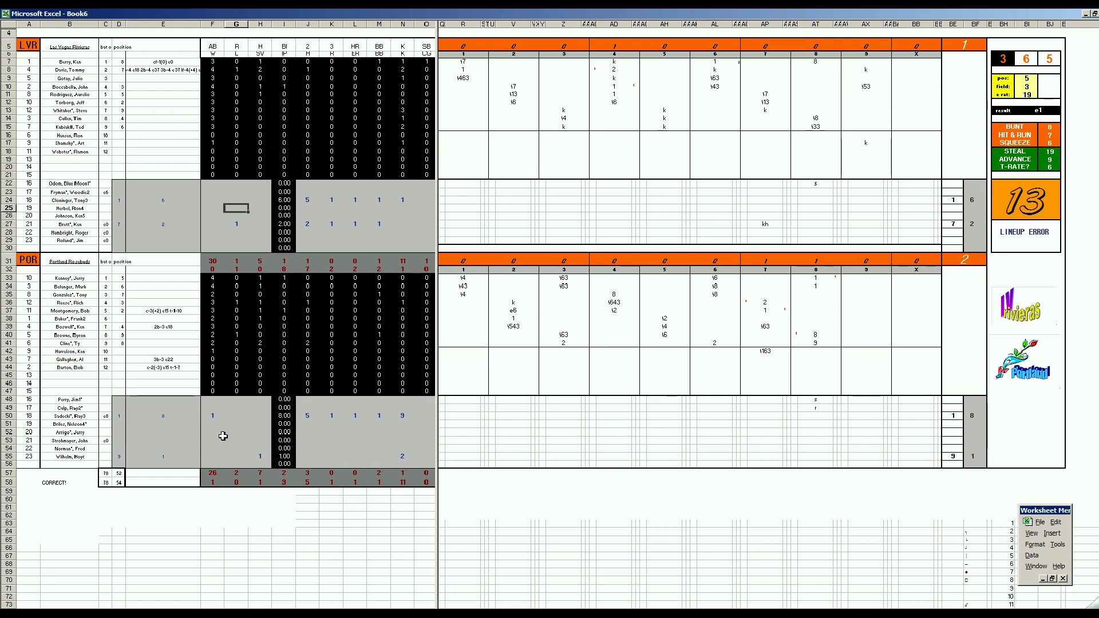
Step: Save the scoresheet as 65porlvr.xls, based on the 64porlvr.xls name
key("F12")
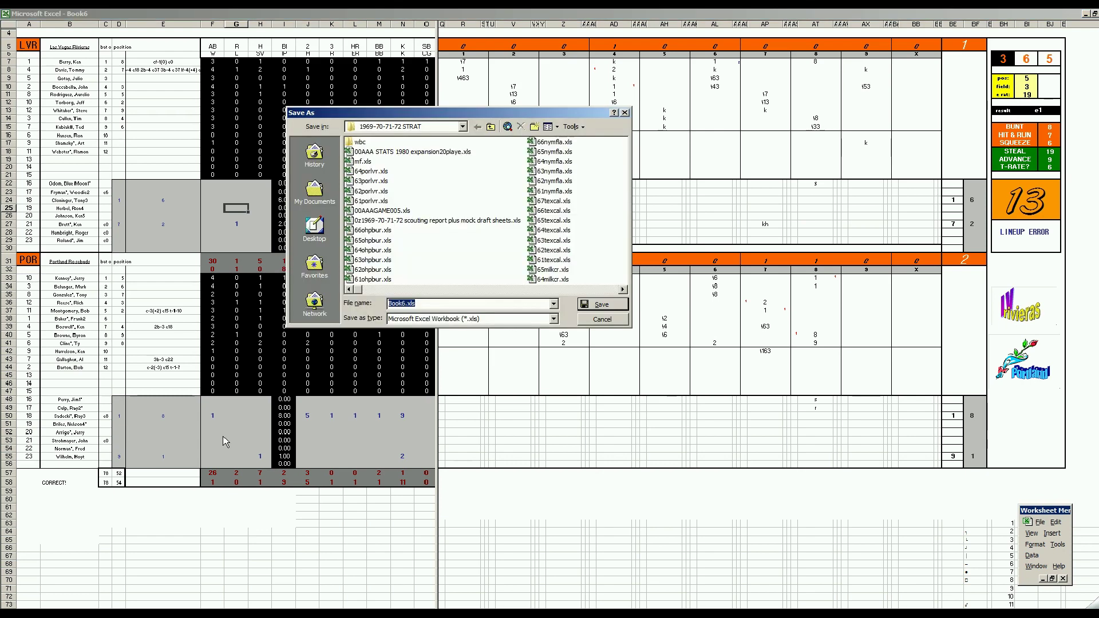
left_click(361, 171)
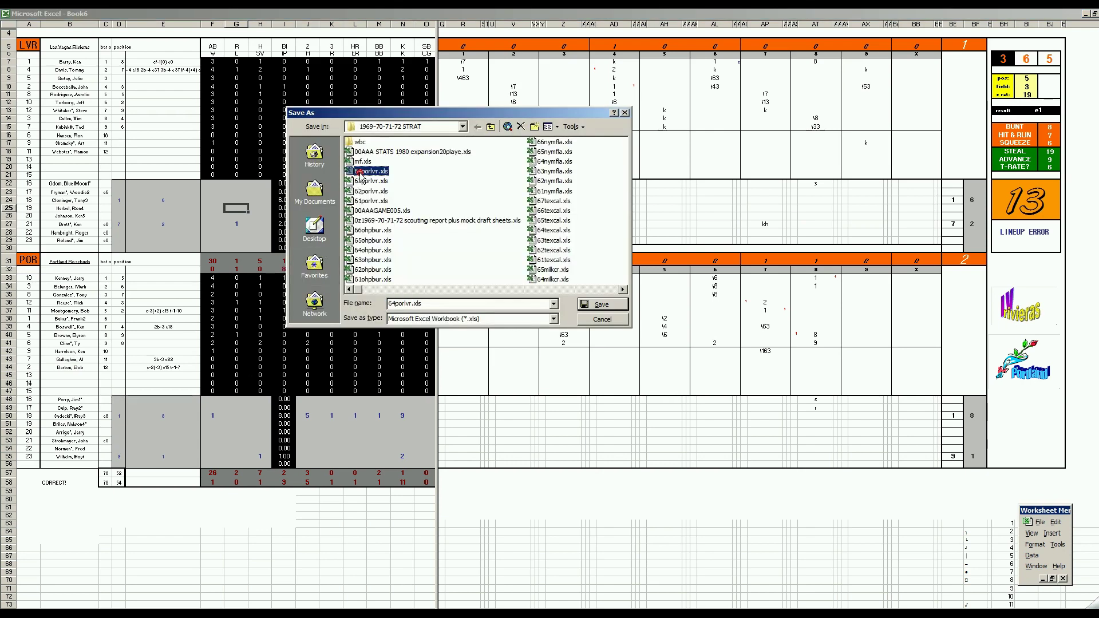
left_click(394, 304)
key("BackSpace")
type("5")
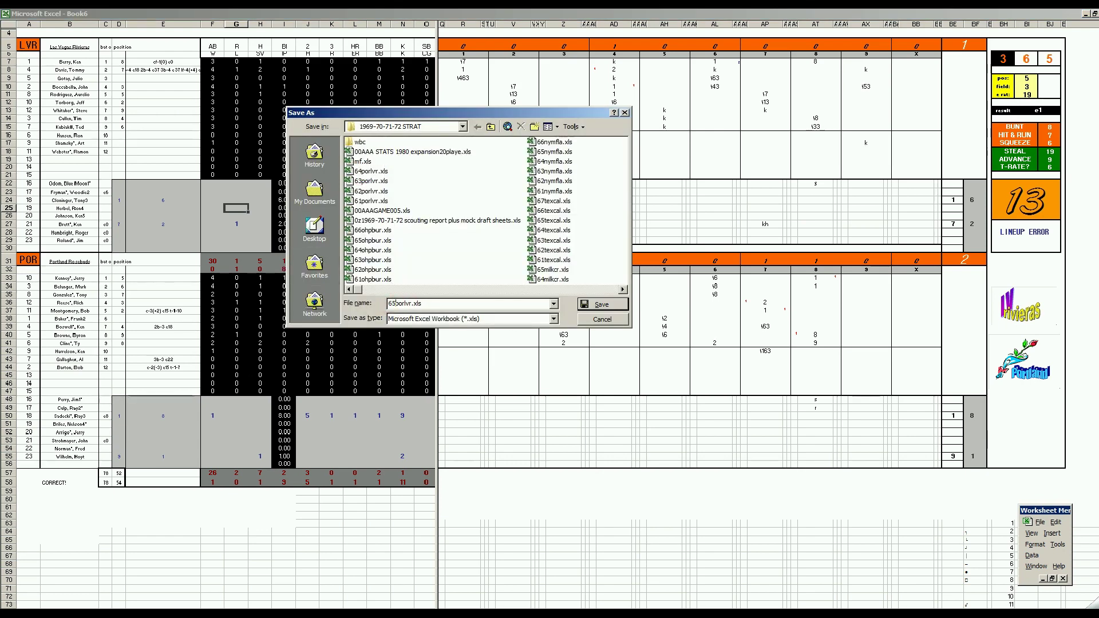
key("Return")
Step: Save another copy as mf.xls, replacing the existing file, and close the workbook
key("F12")
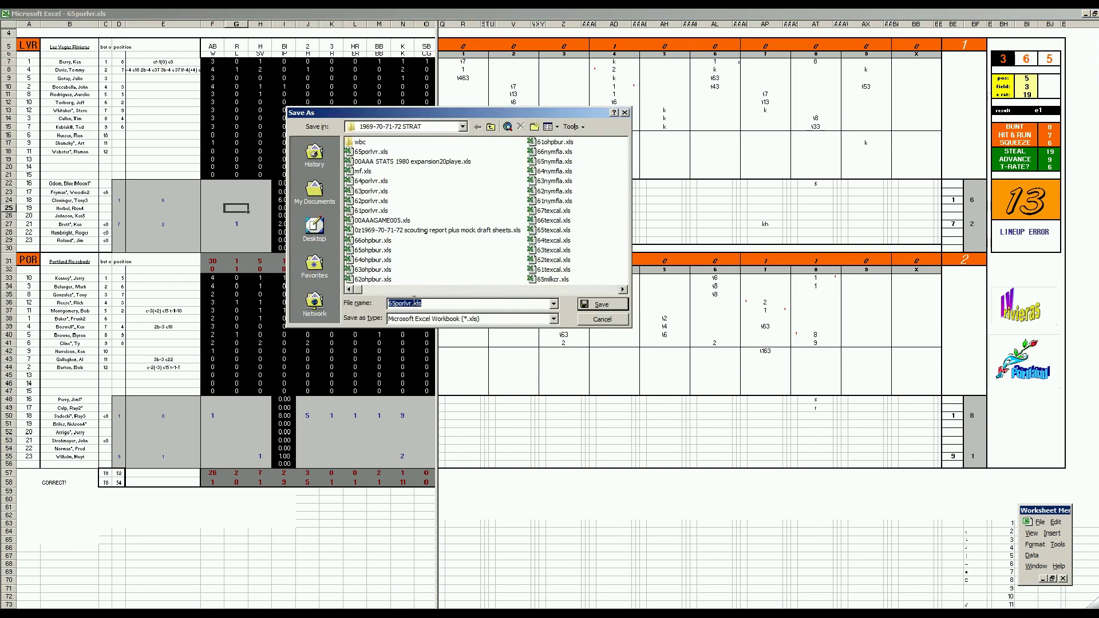
type("mf")
key("Return")
key("y")
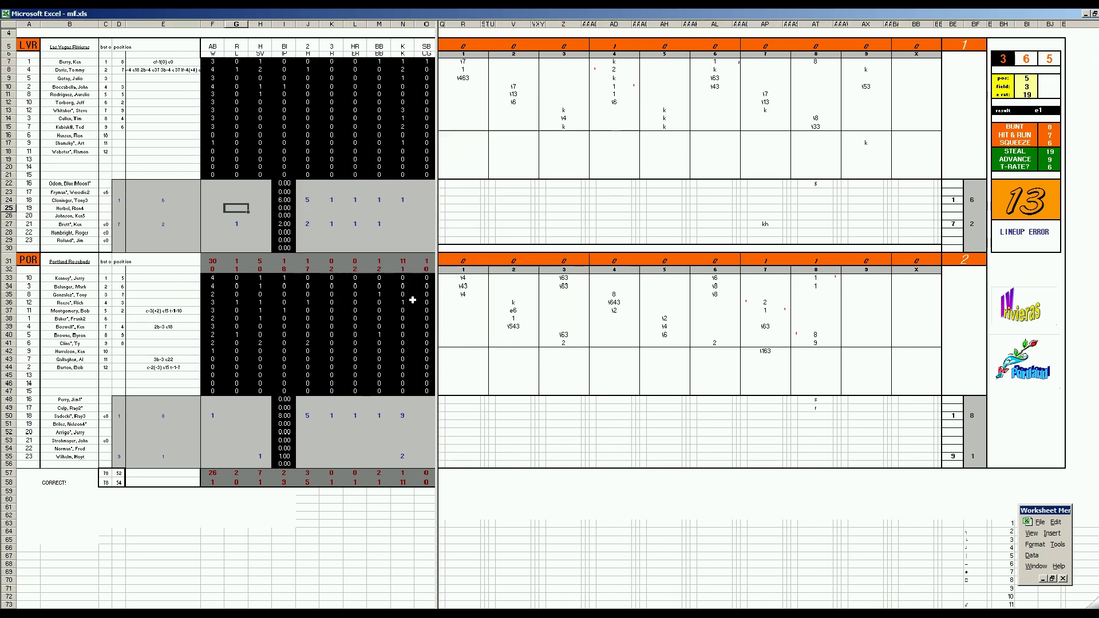
key("ctrl+w")
Step: Decline saving changes, then paste the Las Vegas stats into the Game 5 columns at BW683
key("n")
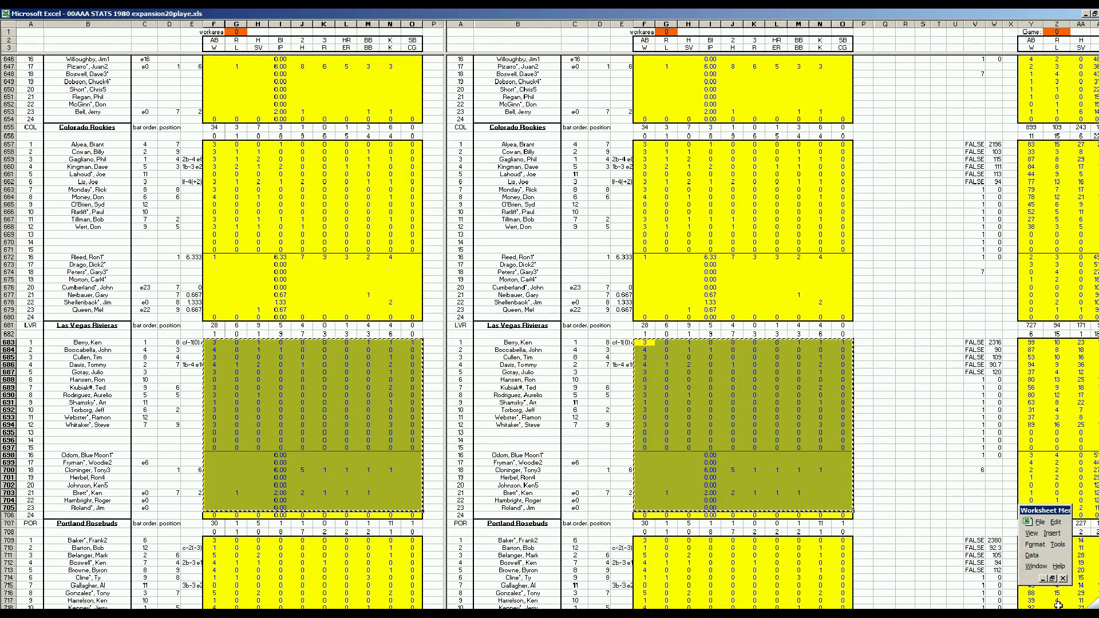
scroll(767, 332, "right", 10)
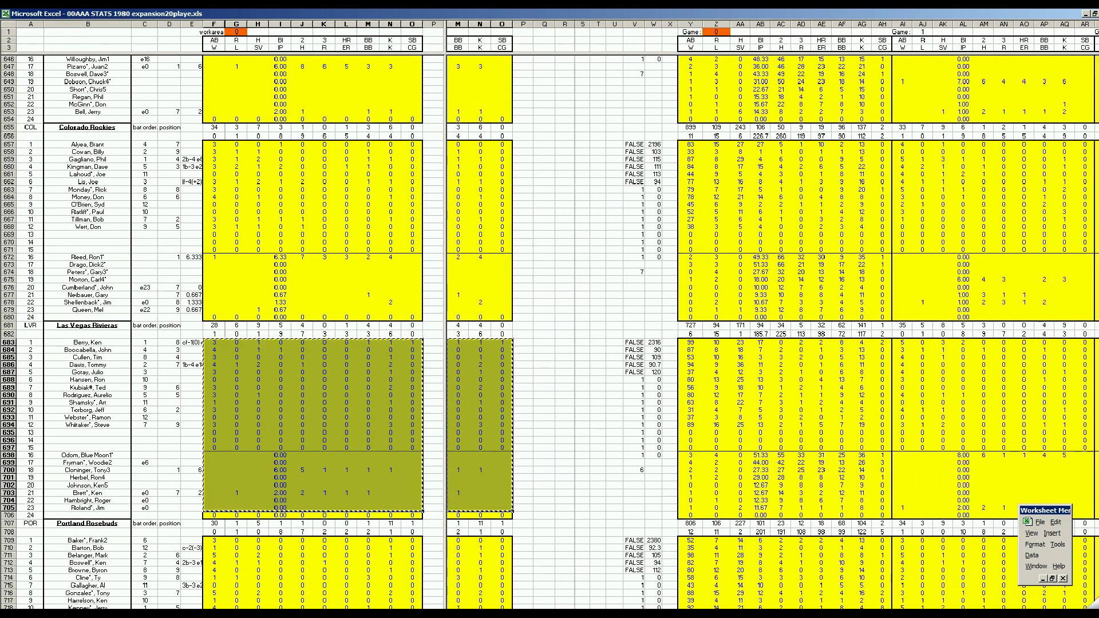
scroll(772, 332, "right", 11)
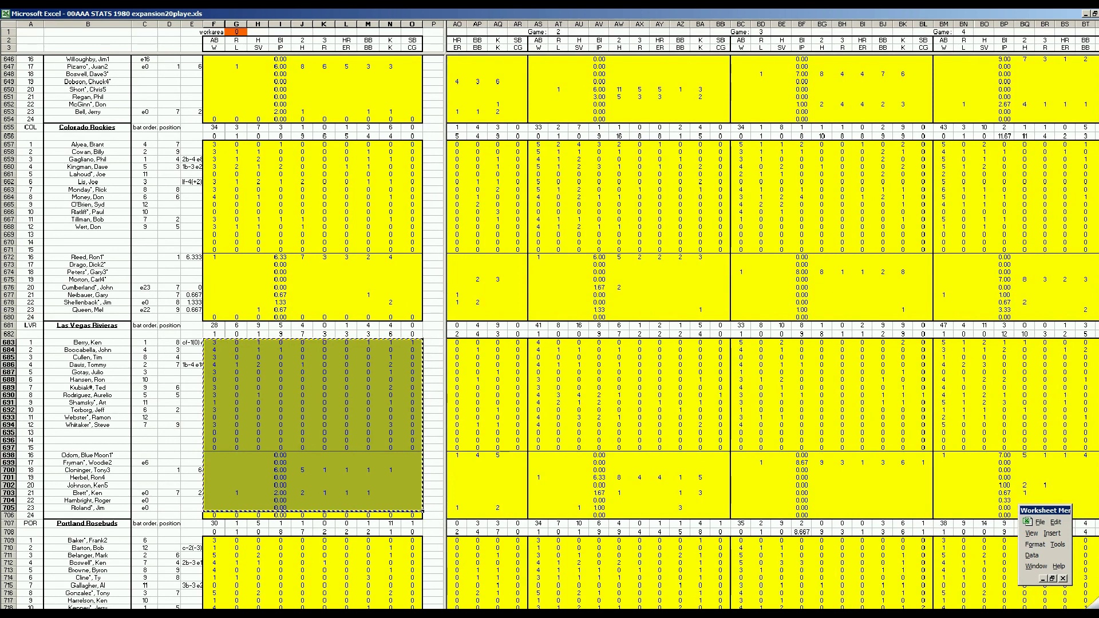
scroll(773, 332, "right", 7)
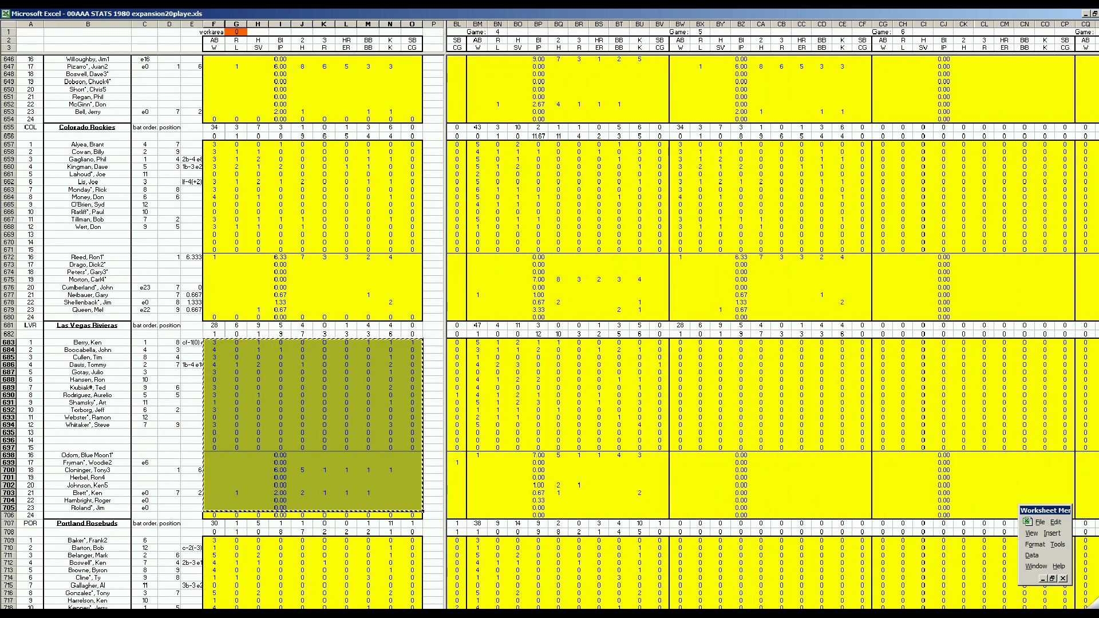
scroll(580, 351, "right", 3)
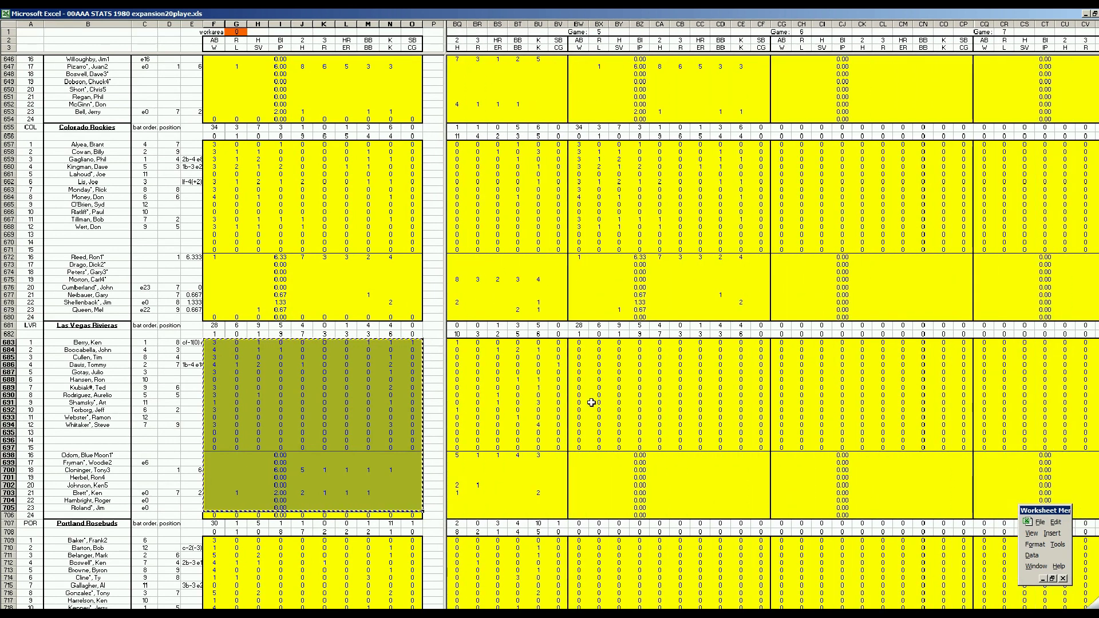
right_click(580, 344)
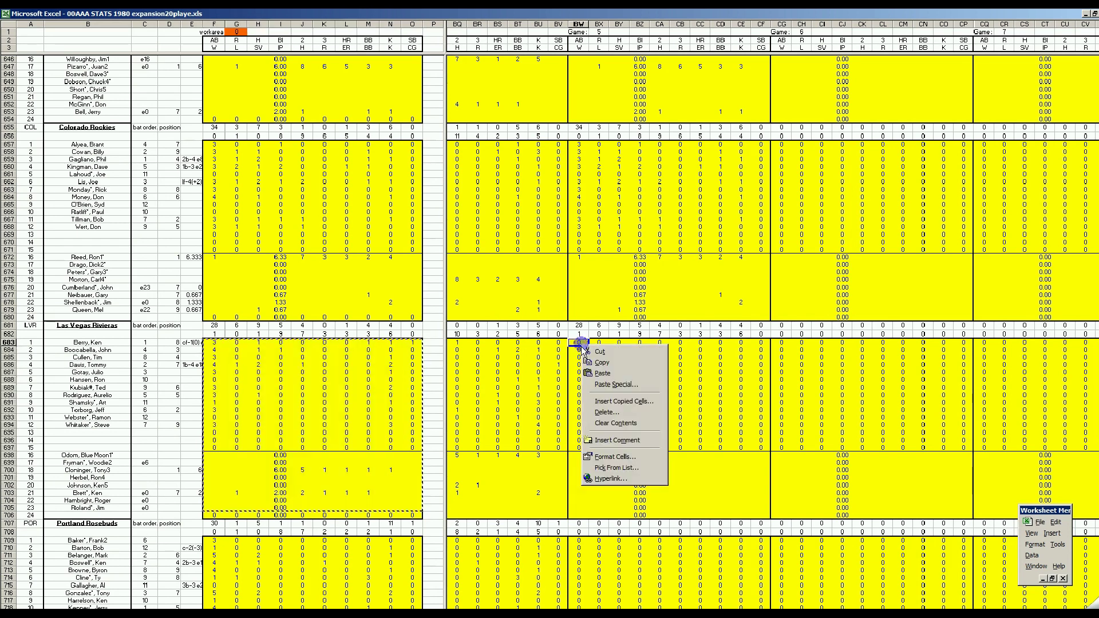
left_click(602, 375)
Step: Copy the Portland stats block F709:O732 and paste it into the Game 5 columns at BW709
left_click(391, 432)
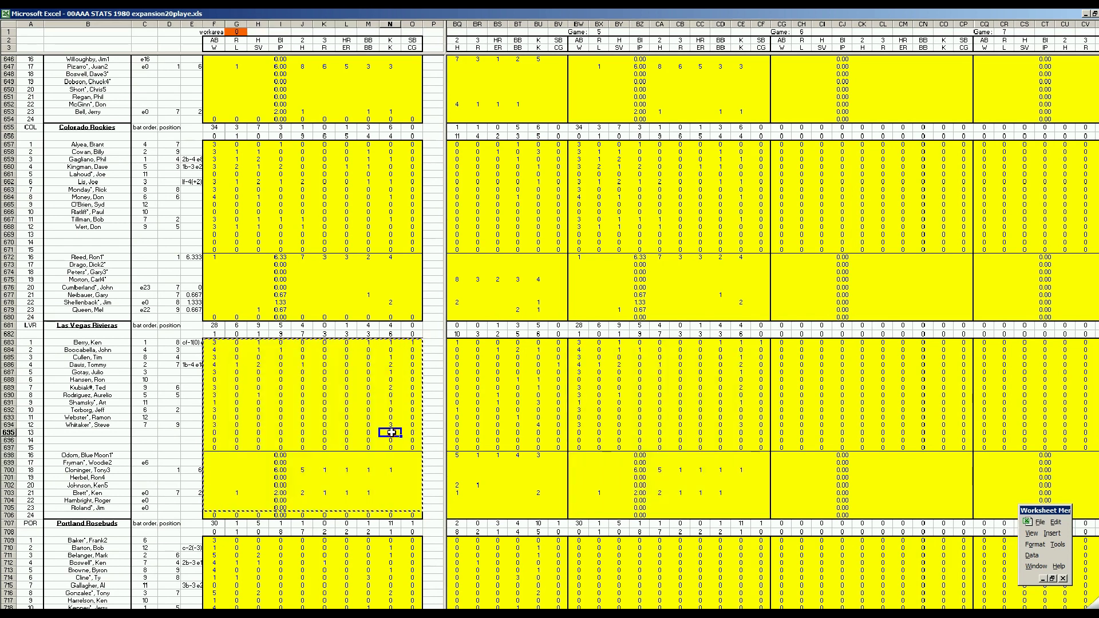
key("ctrl+c")
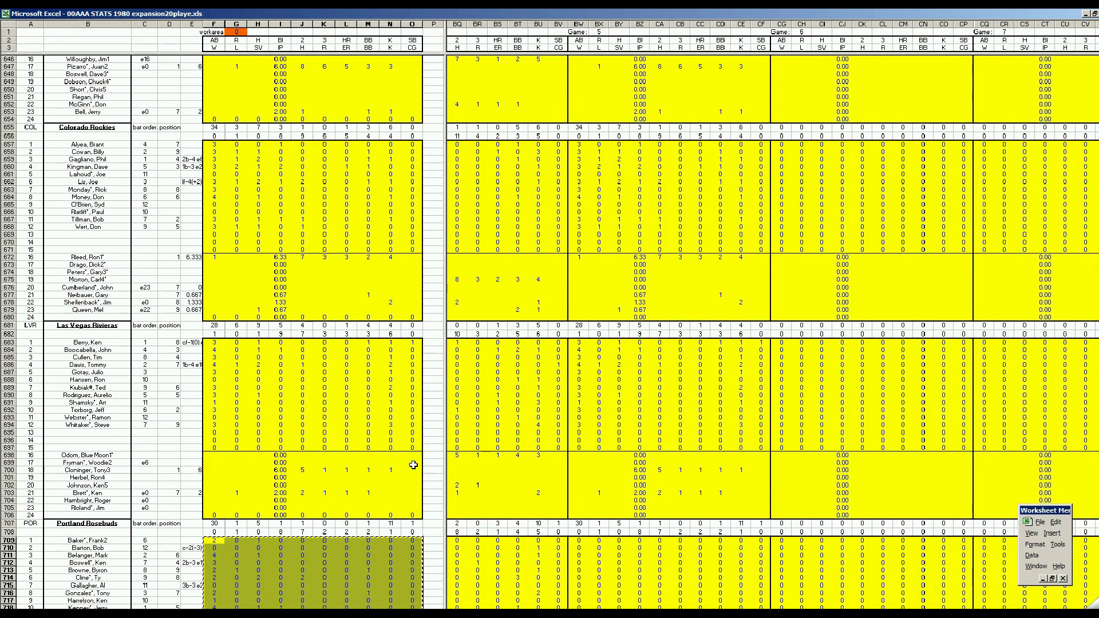
scroll(592, 504, "down", 3)
scroll(592, 504, "down", 3)
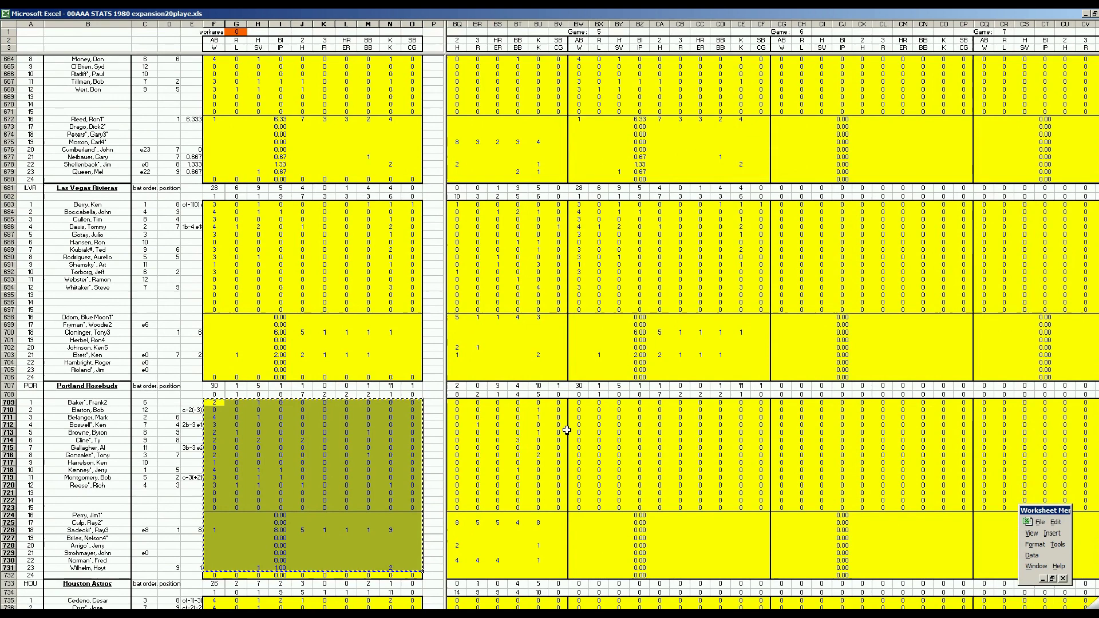
right_click(578, 403)
left_click(595, 435)
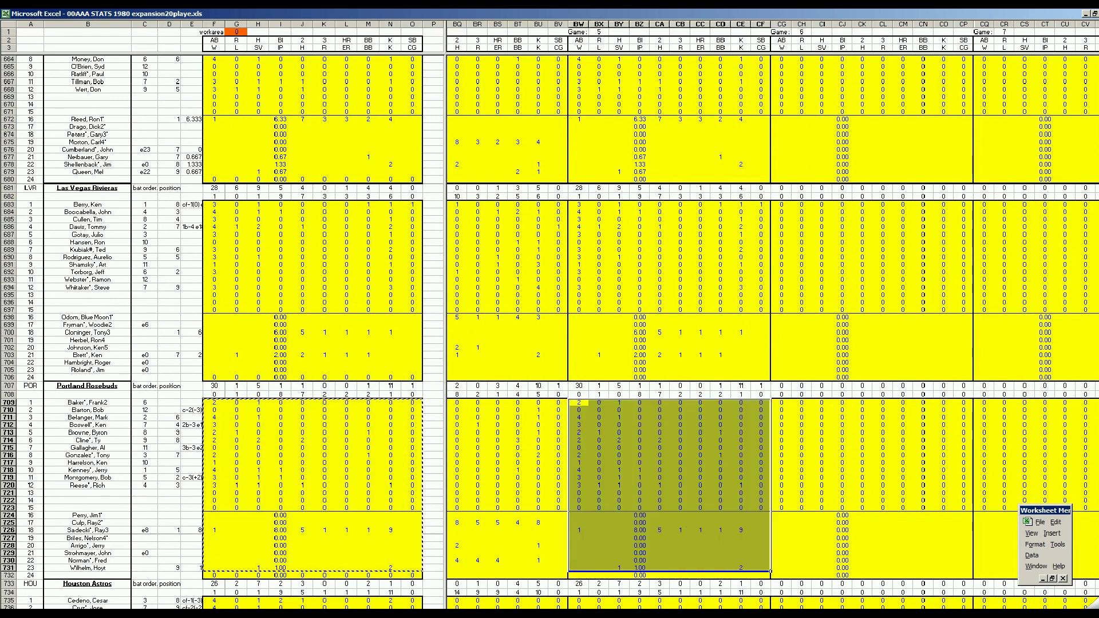
scroll(595, 435, "right", 15)
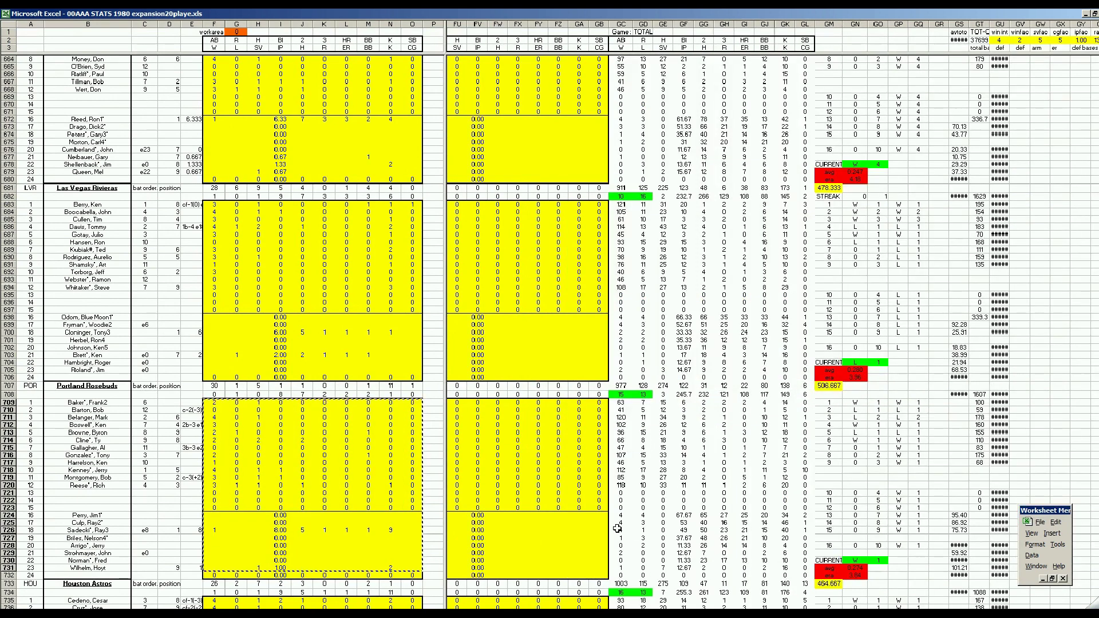
left_click(542, 552)
scroll(543, 552, "down", 4)
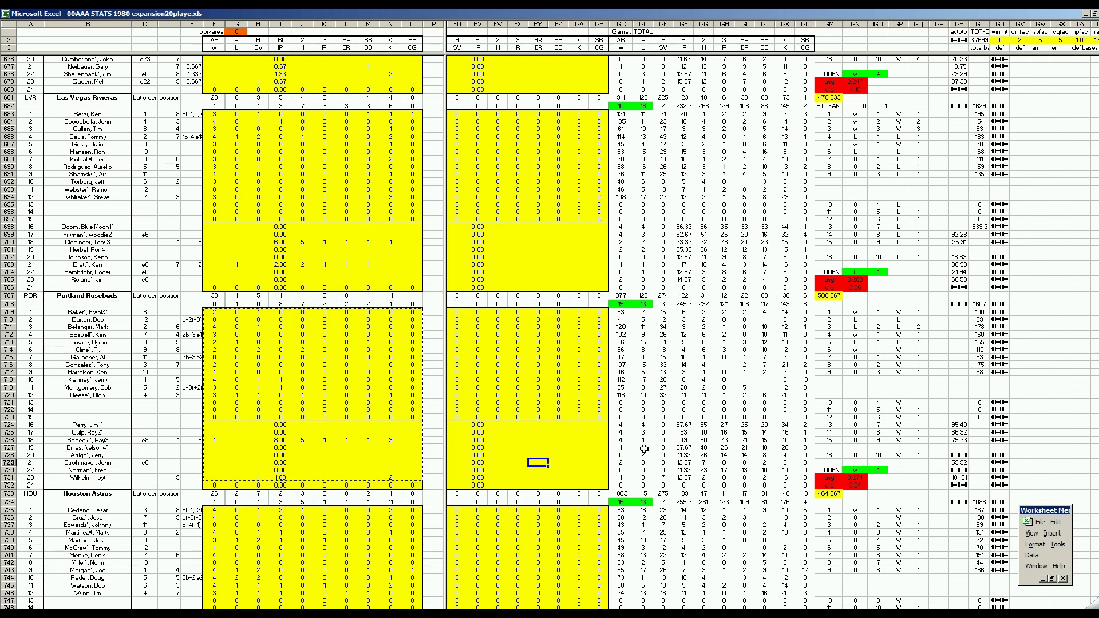
left_click(578, 442)
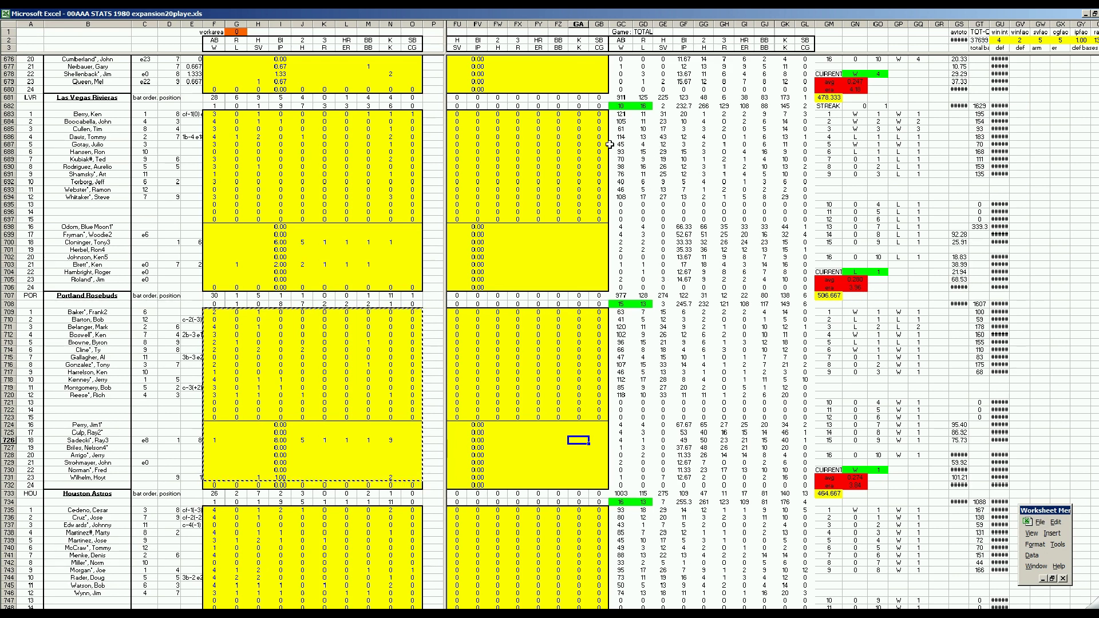
left_click(579, 249)
type("+83")
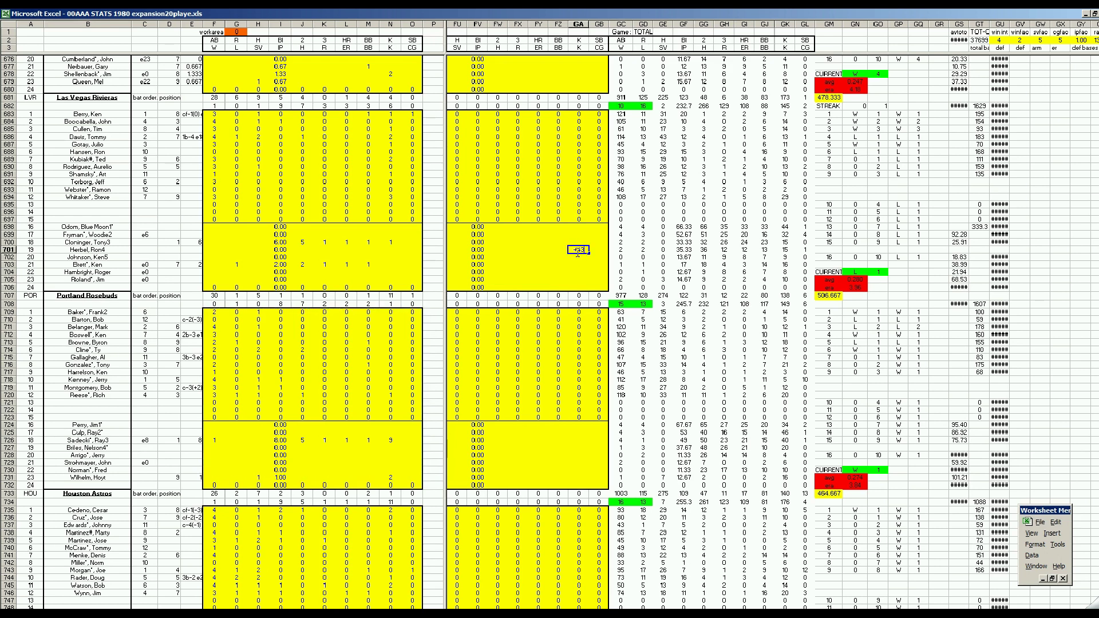
type("/14")
type("4")
key("Return")
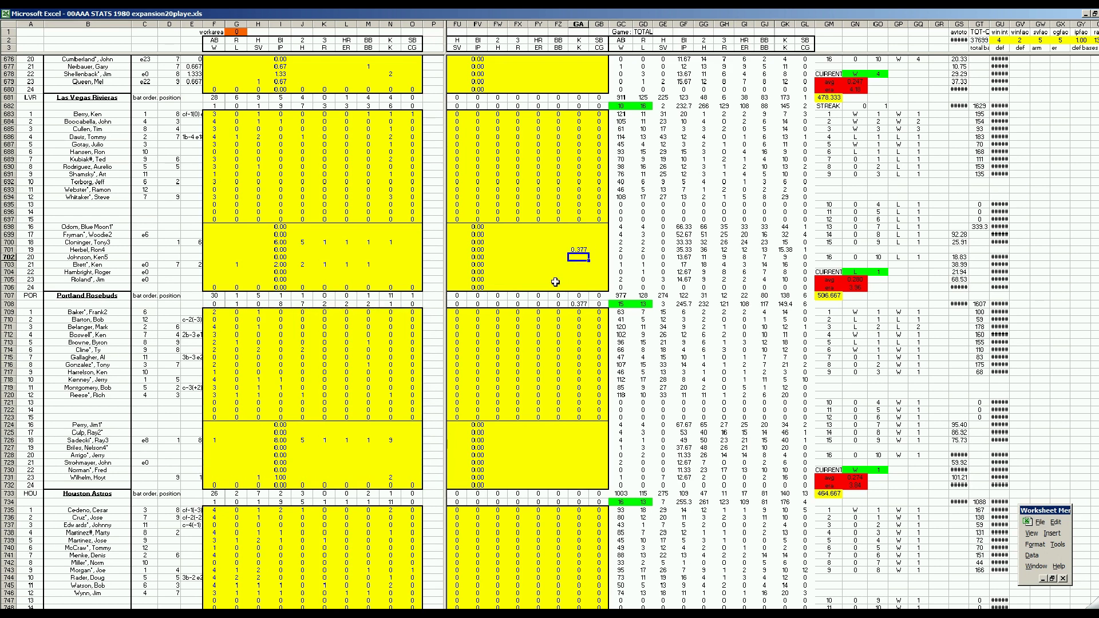
key("Up")
key("Delete")
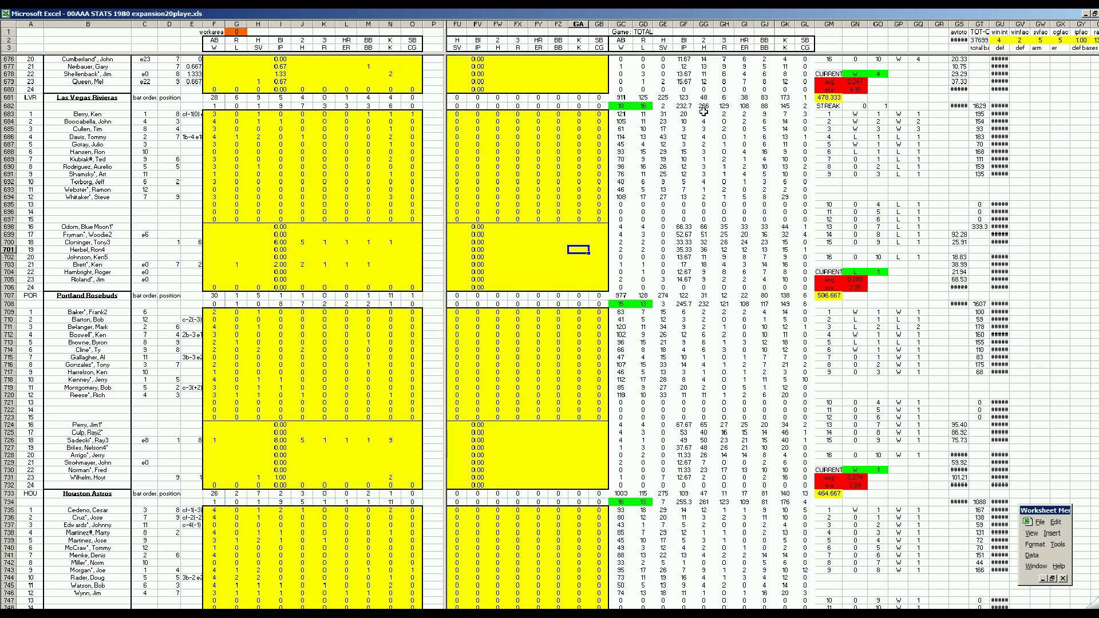
left_click(579, 265)
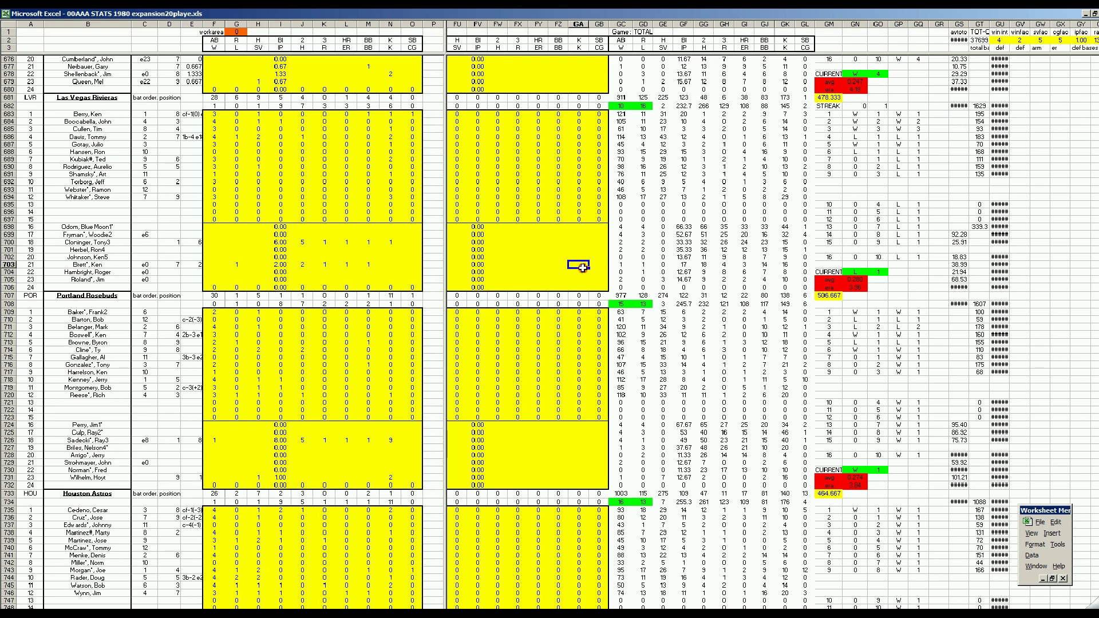
key("Page_Down")
key("Page_Down")
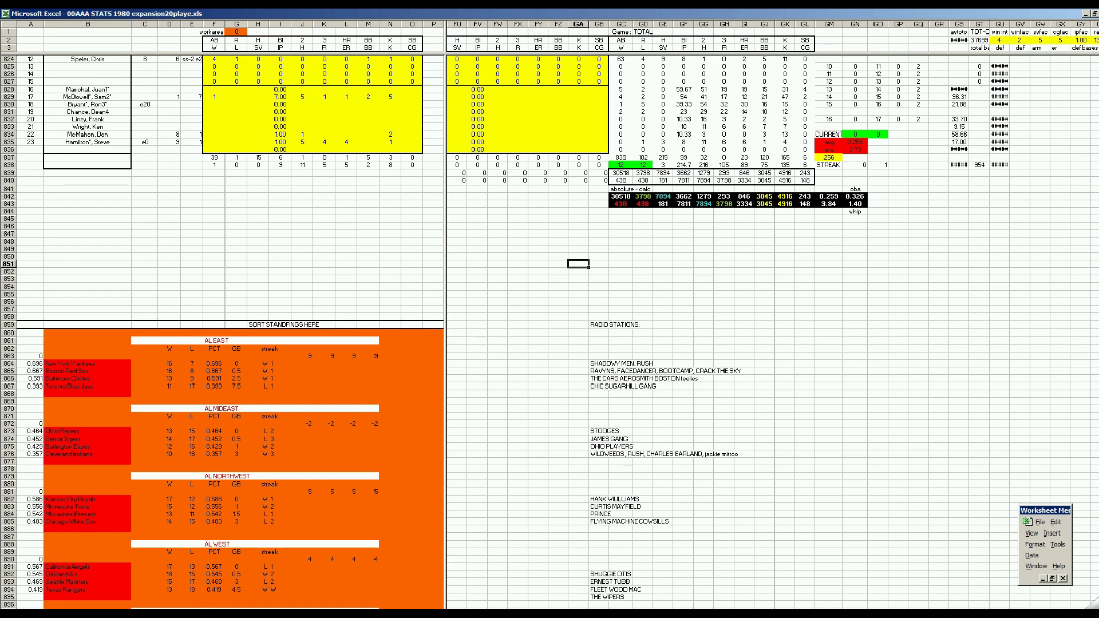
Step: Go to the NL standings sheet and select the Portland Rosebuds #4 entry in I461
key("ctrl+Page_Down")
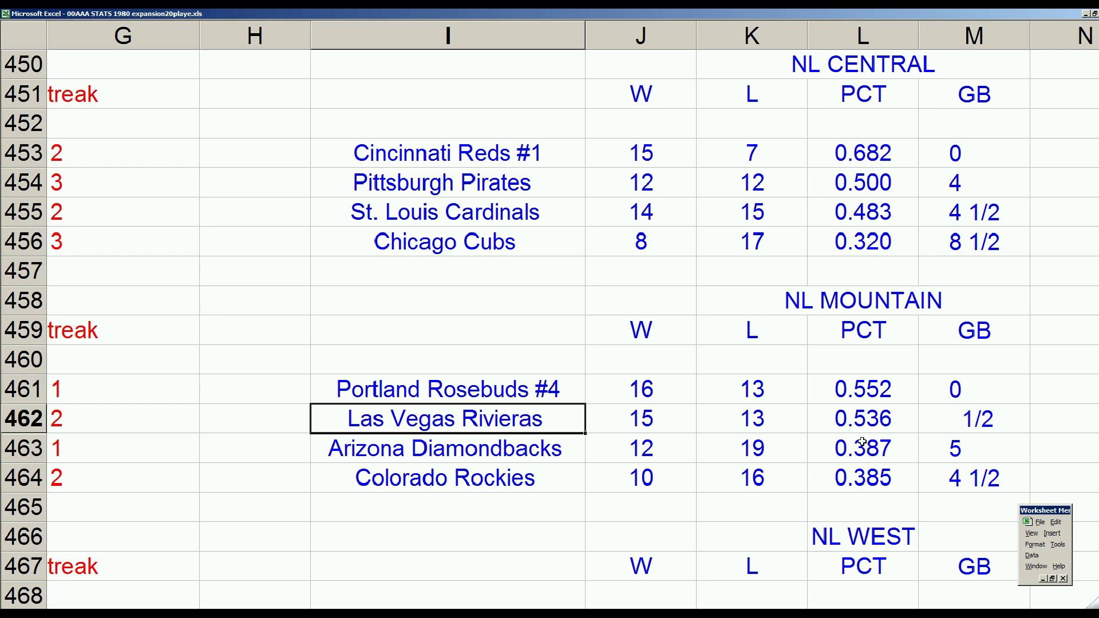
left_click(564, 397)
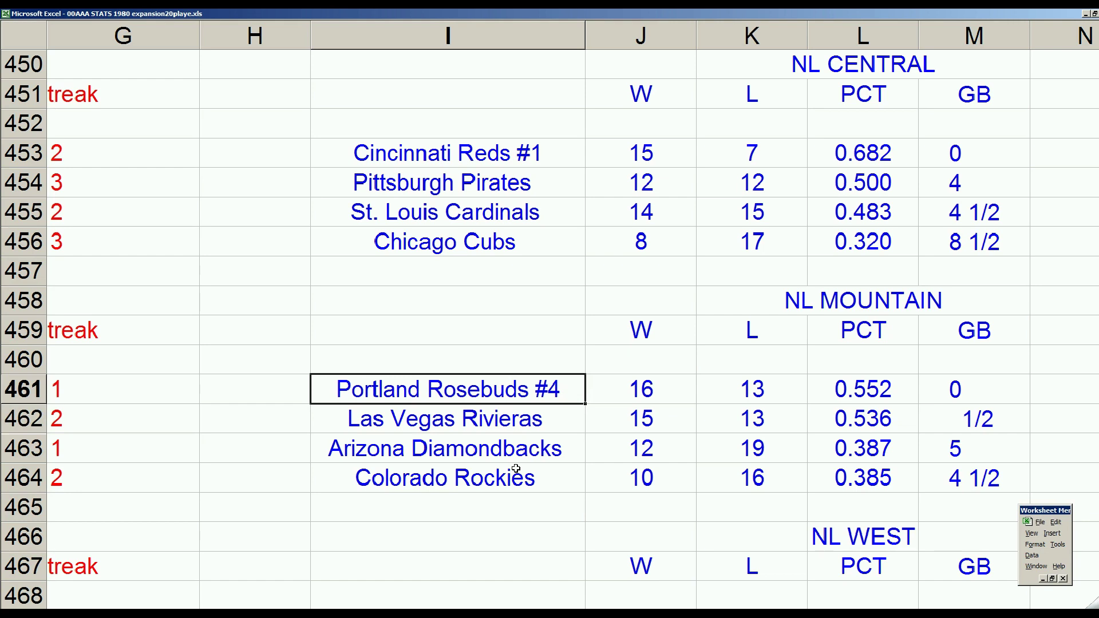